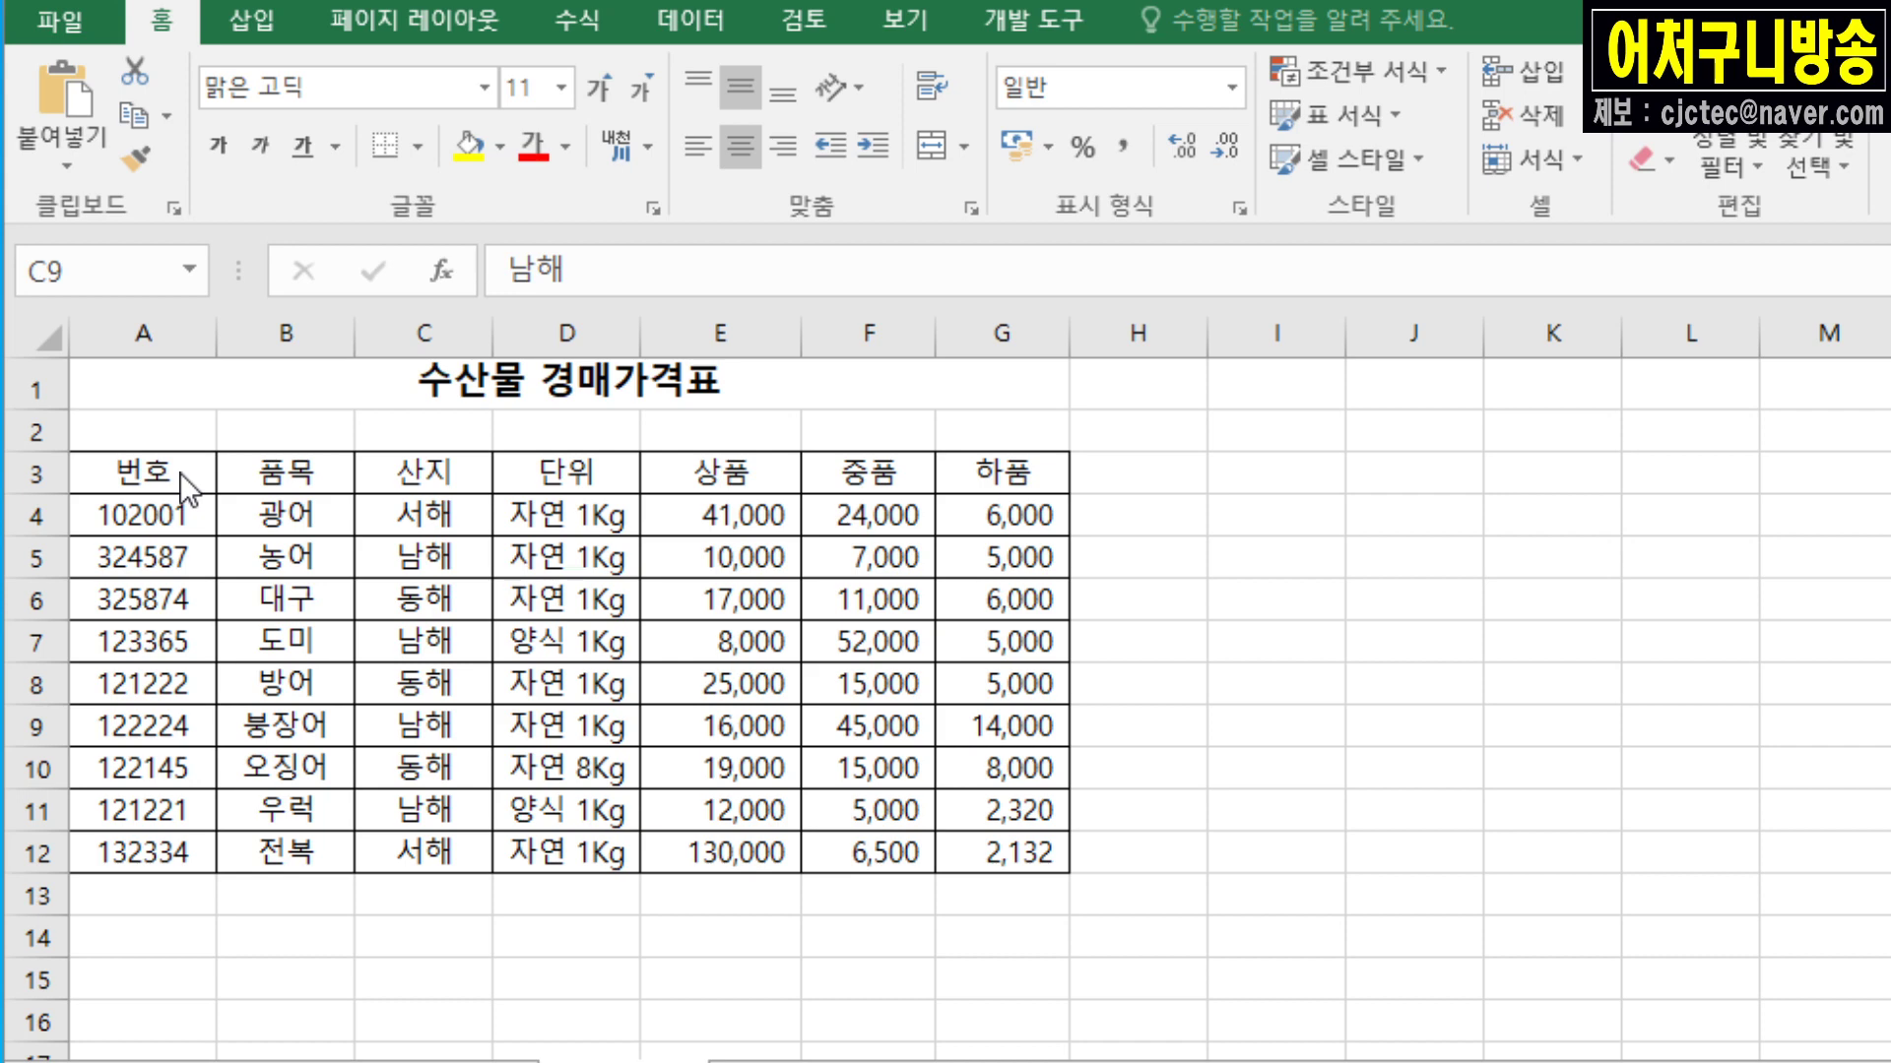
Step: Start a new conditional formatting rule for the table range A3:G12 that uses a formula to determine which cells to format
{"action": "left_click_drag", "start_coordinate": [165, 473], "coordinate": [998, 840]}
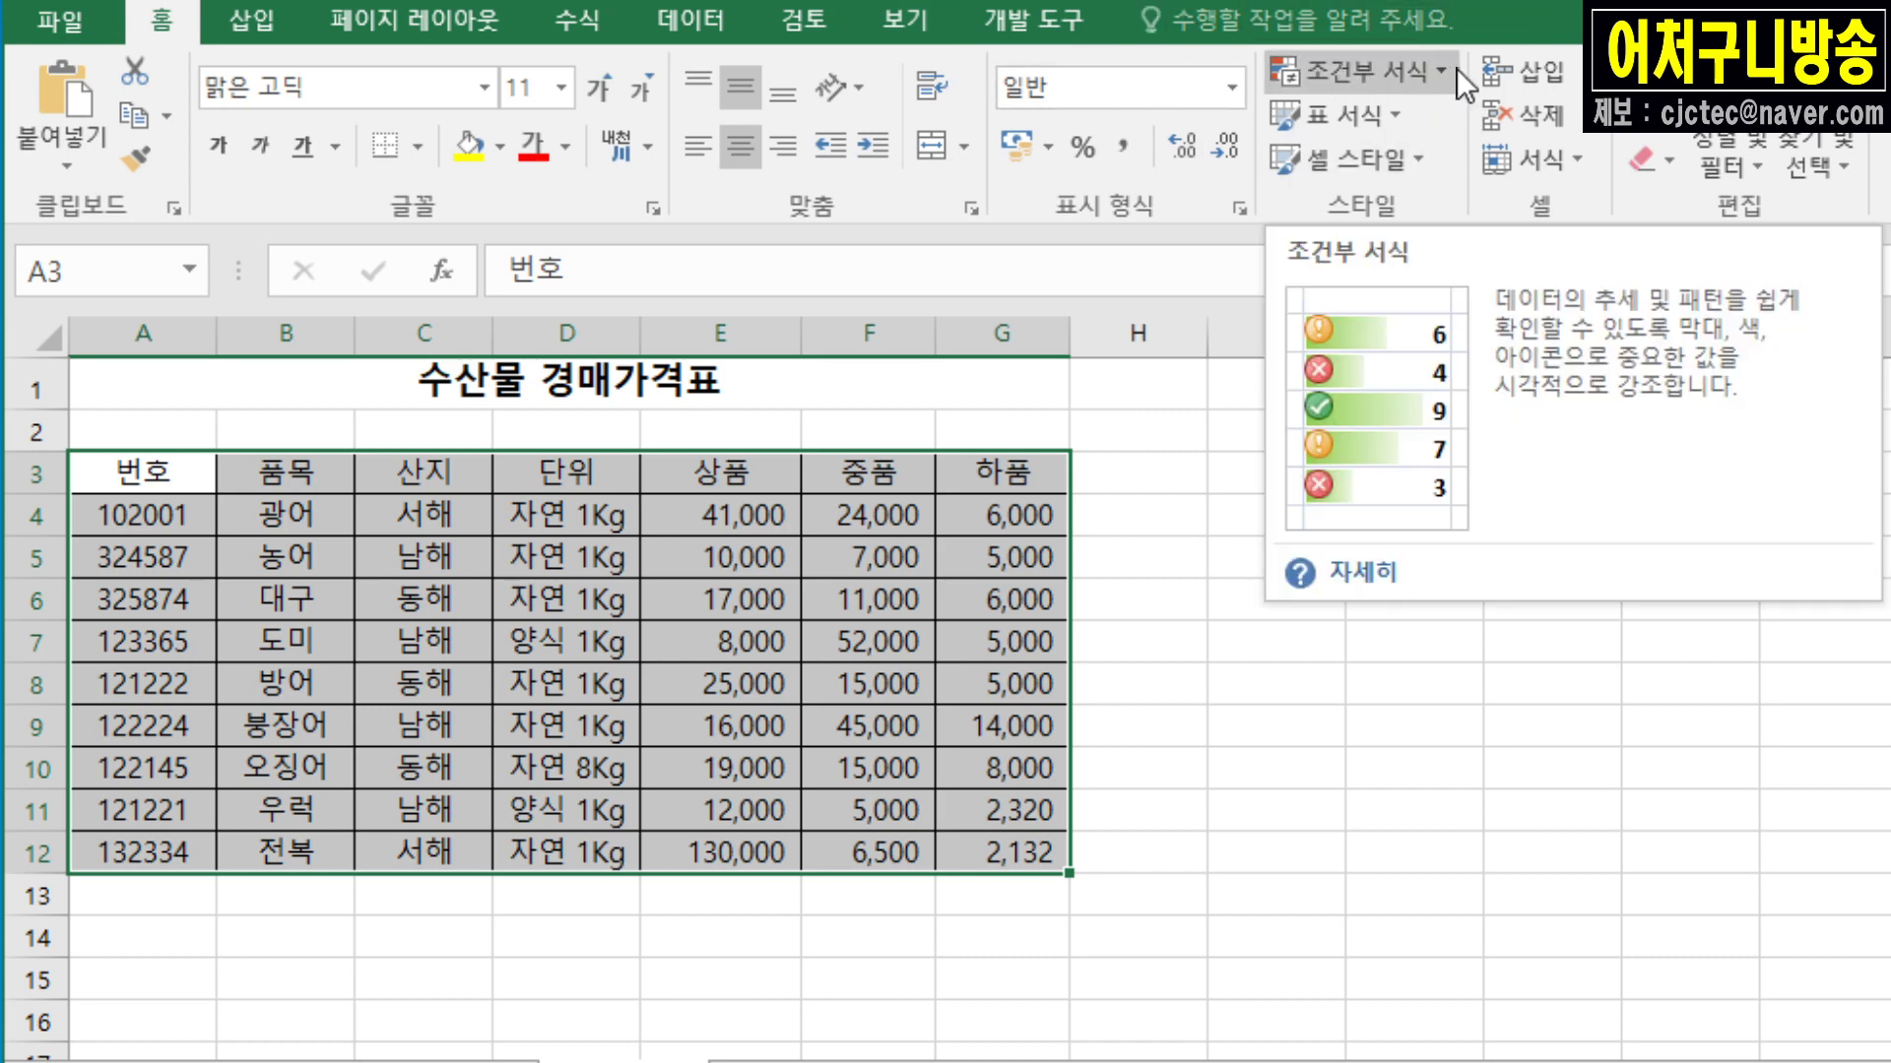
{"action": "left_click", "coordinate": [1384, 69]}
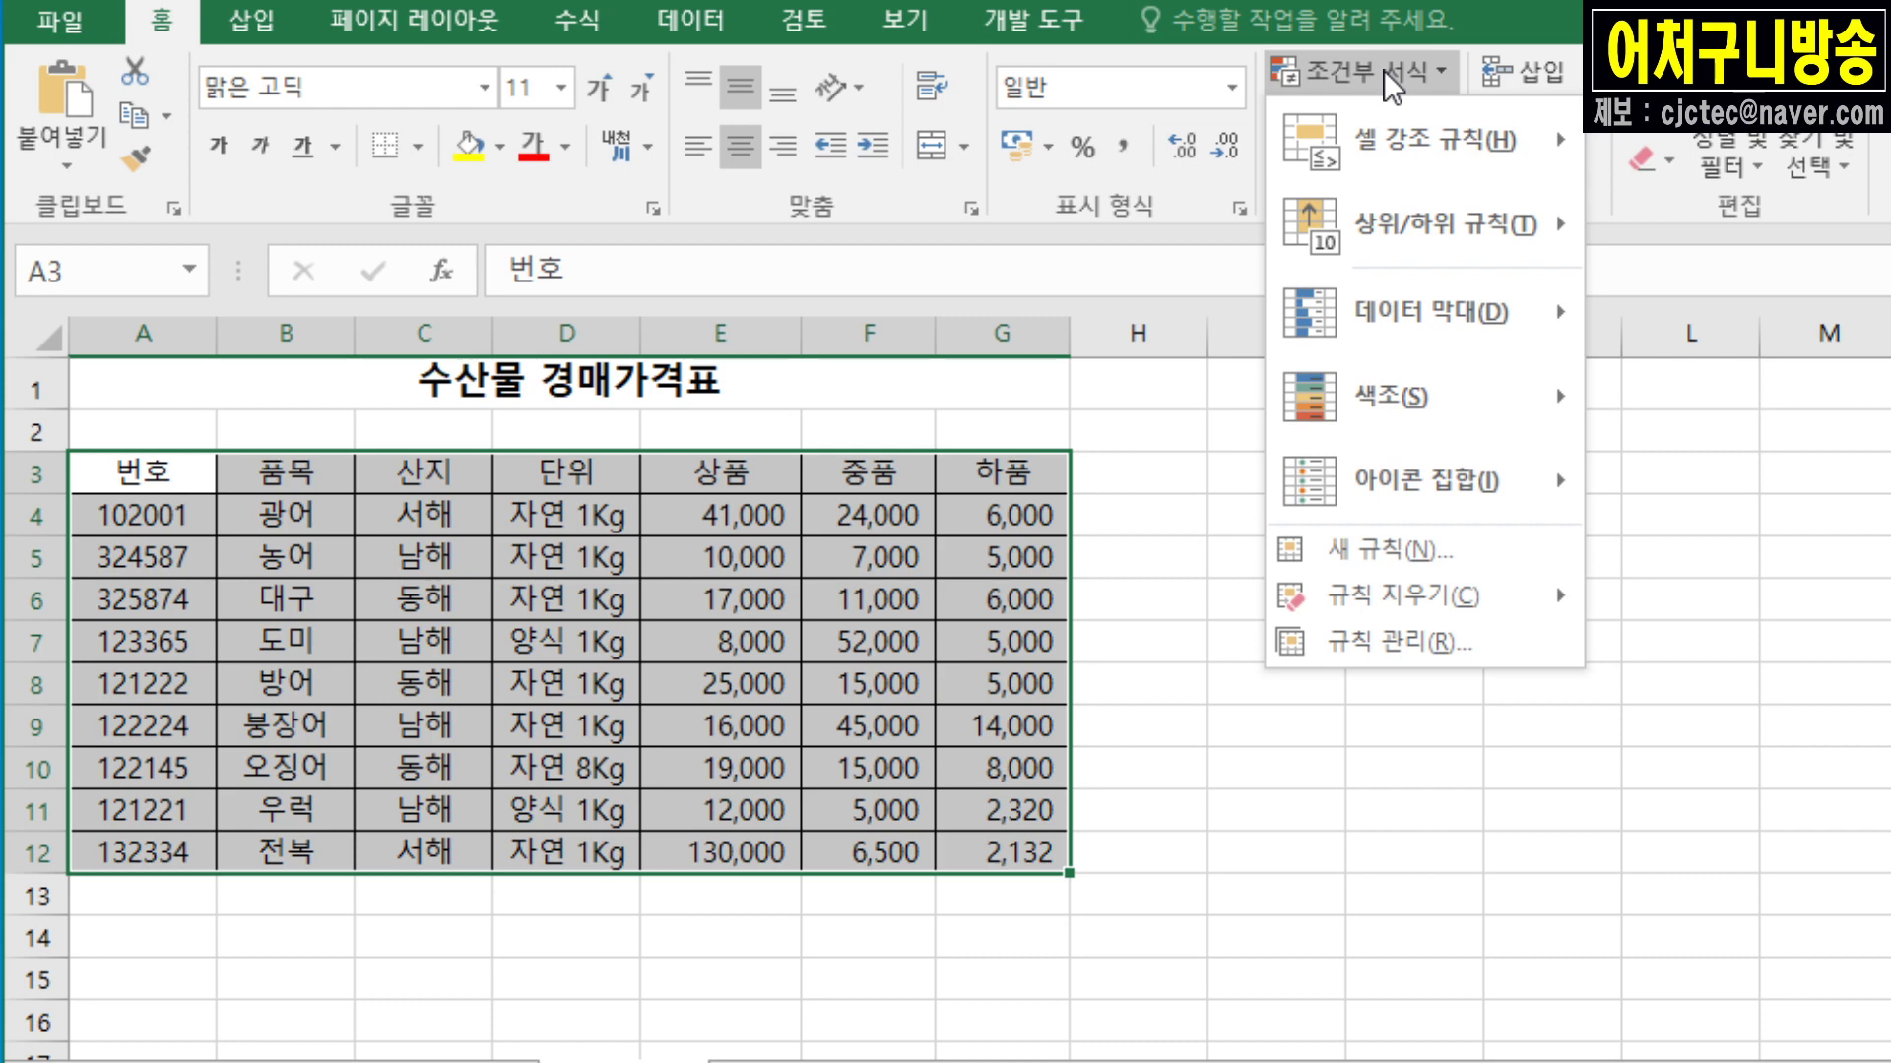
{"action": "mouse_move", "coordinate": [1410, 132]}
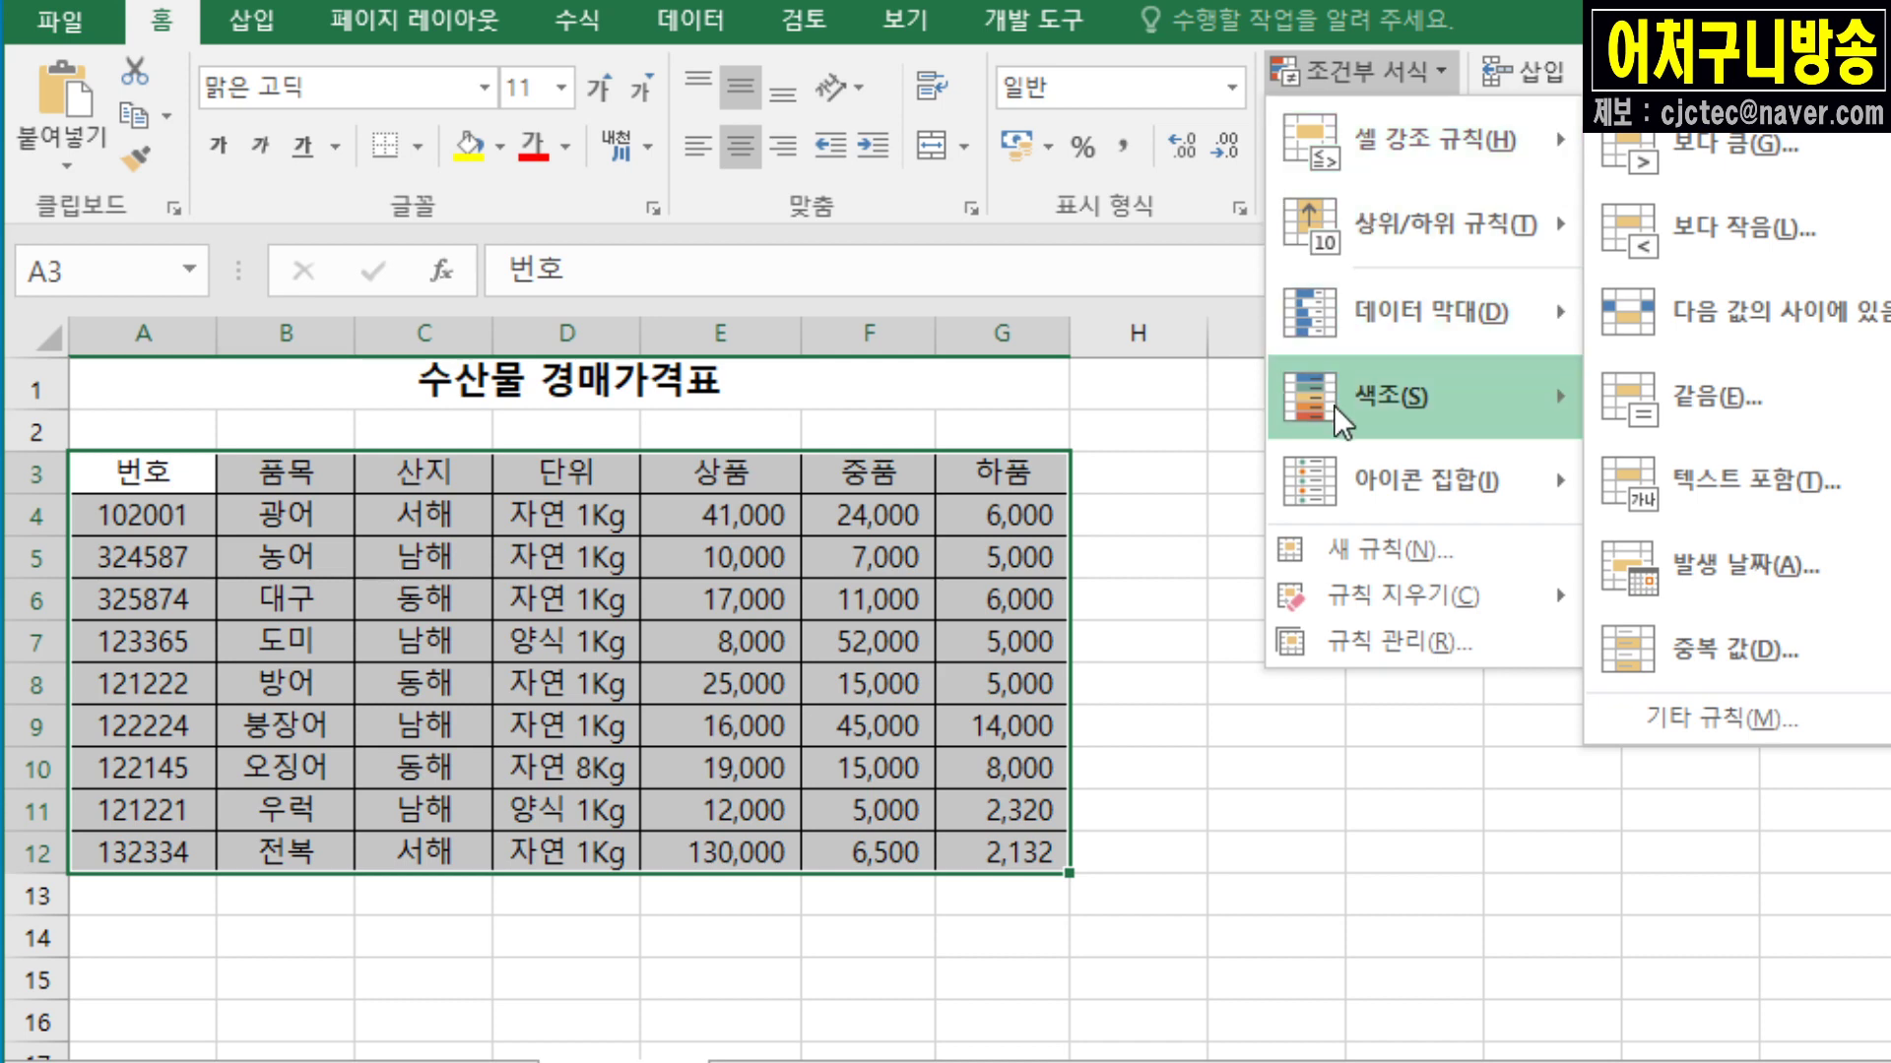
{"action": "left_click", "coordinate": [1353, 548]}
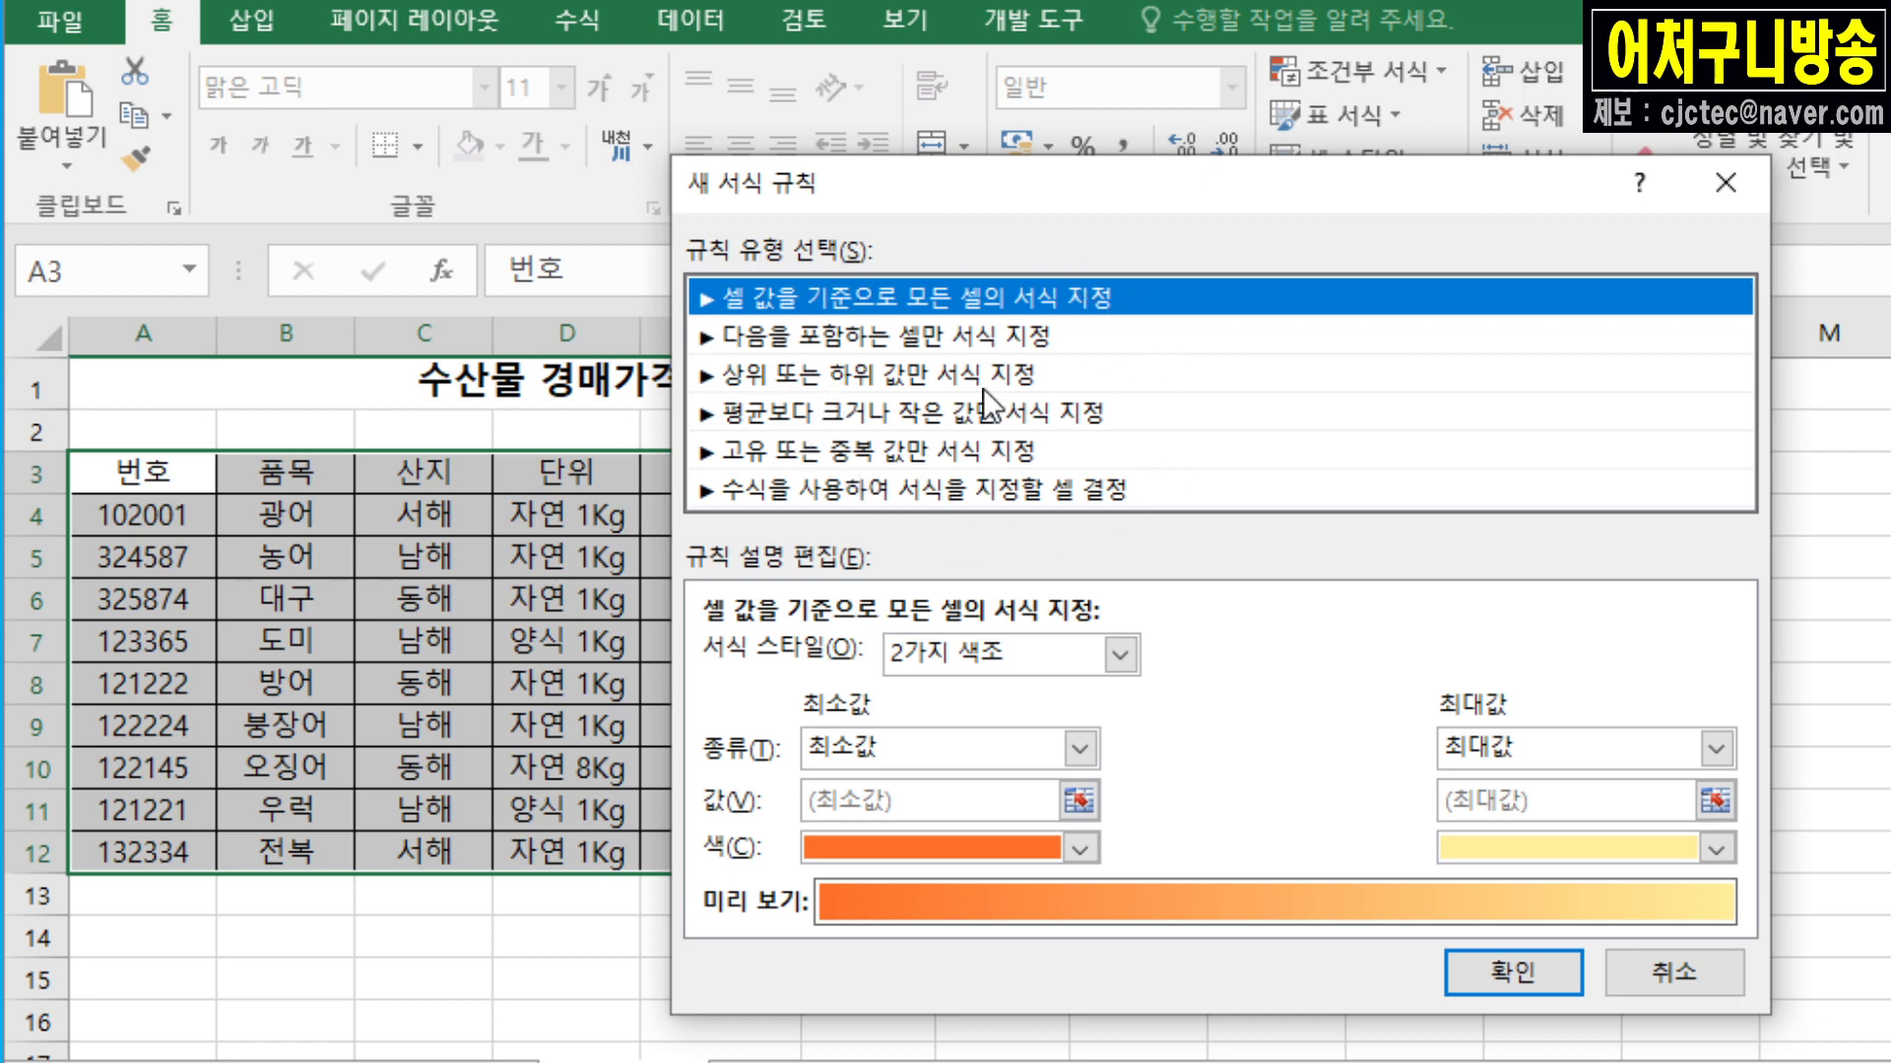
{"action": "left_click", "coordinate": [831, 488]}
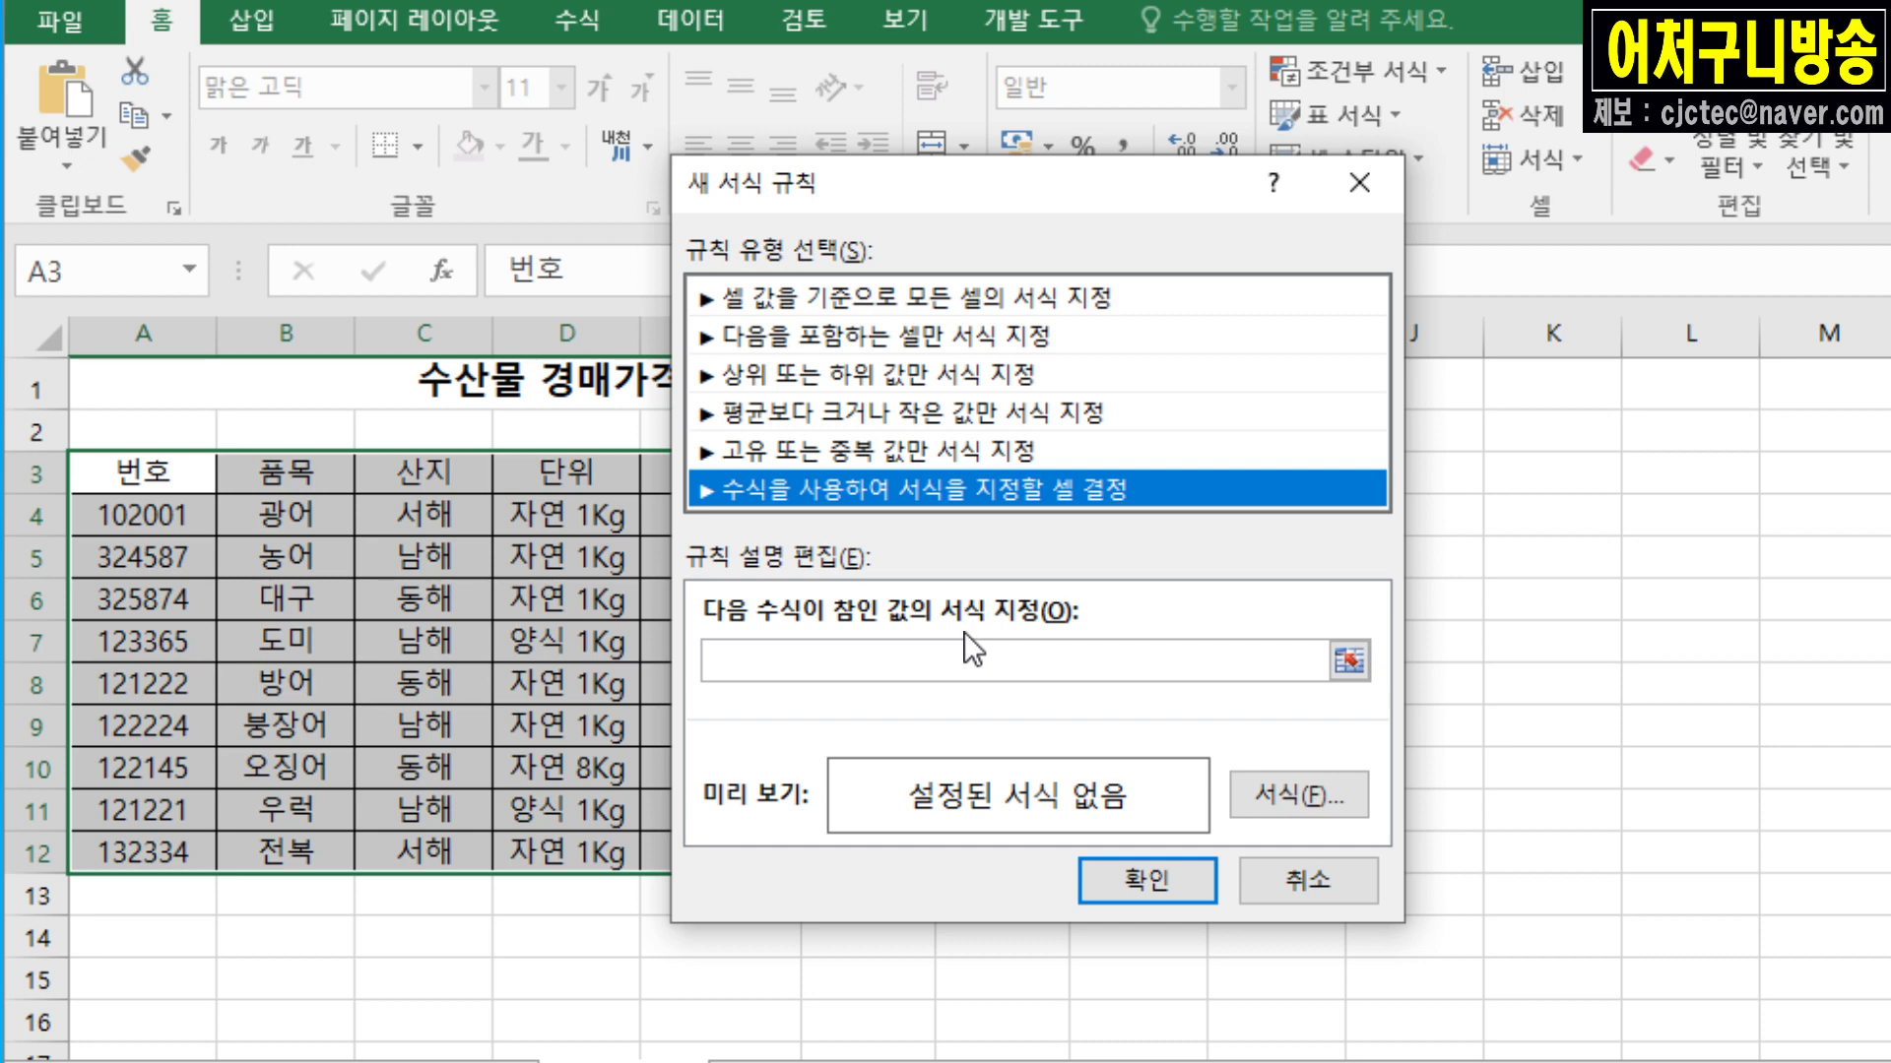
Step: Enter =$C3="서해" as the rule's formula, referencing the 산지 header cell with only its column locked
{"action": "left_click", "coordinate": [892, 660]}
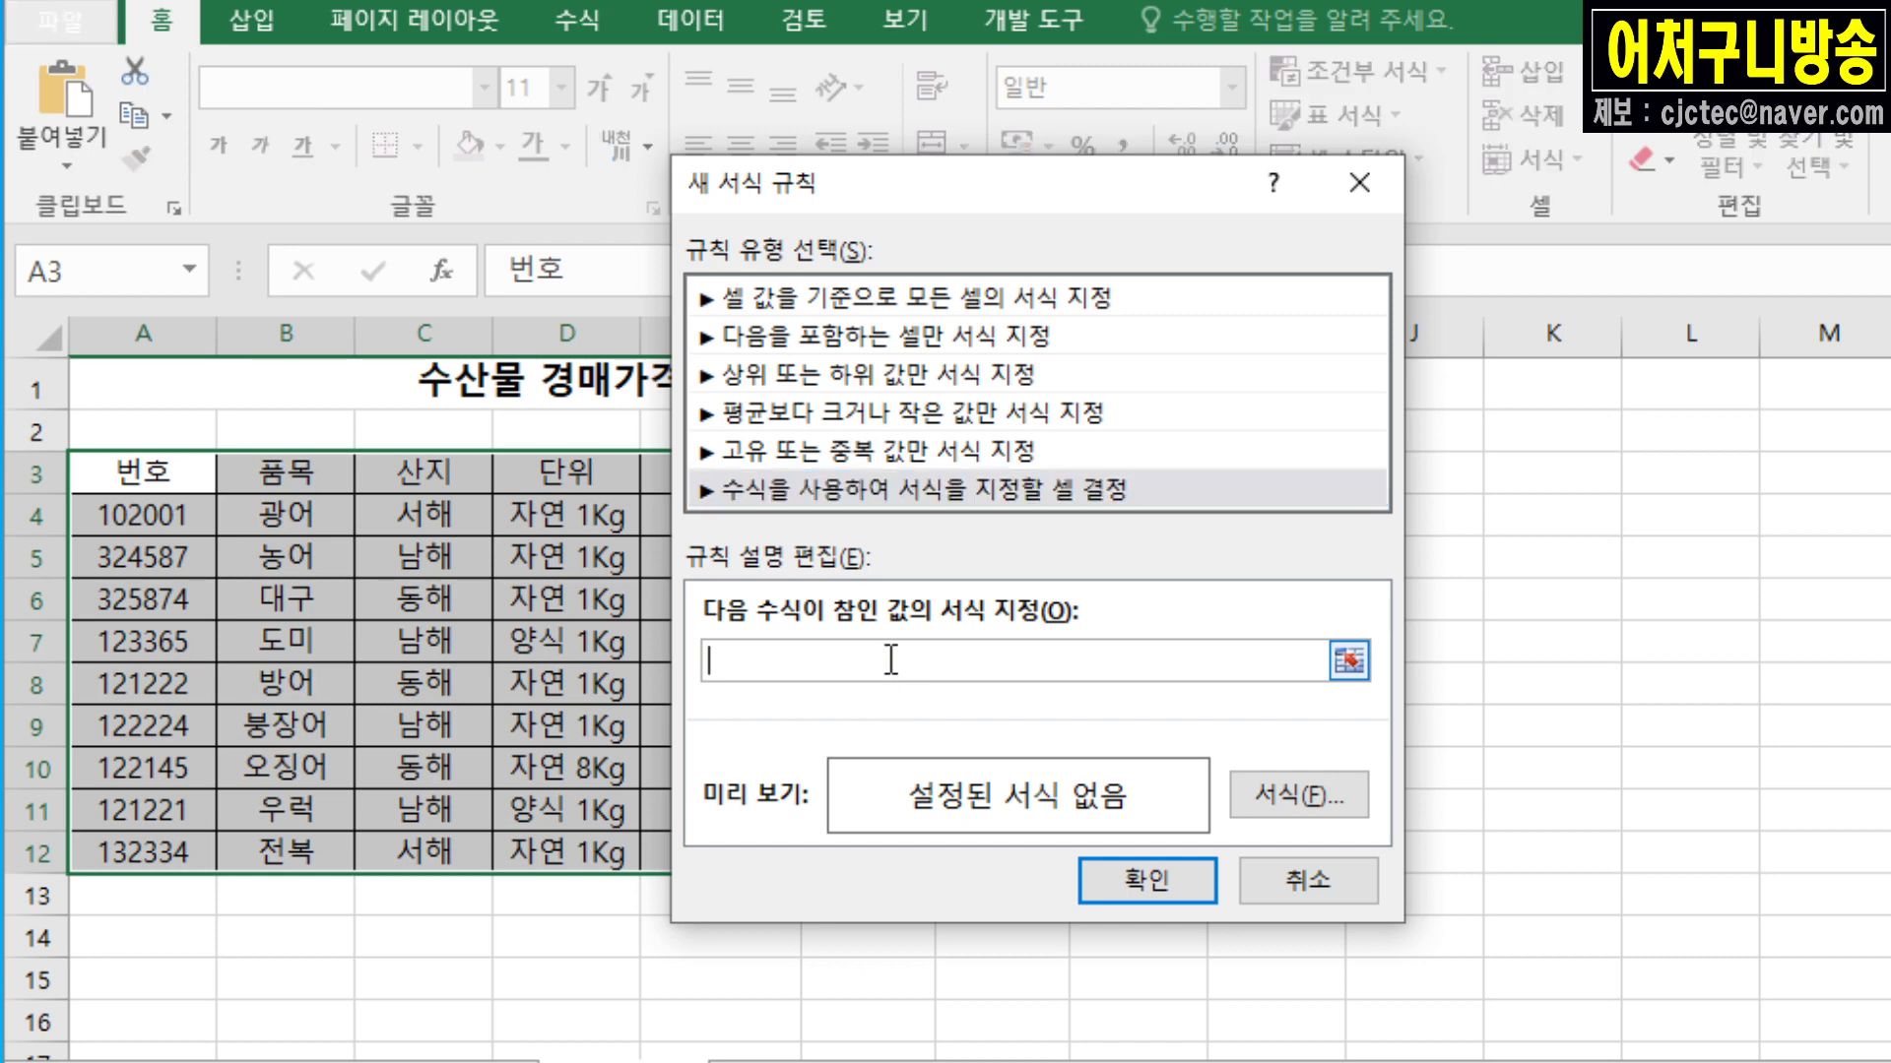
{"action": "type", "text": "="}
{"action": "left_click_drag", "start_coordinate": [992, 168], "coordinate": [1409, 191]}
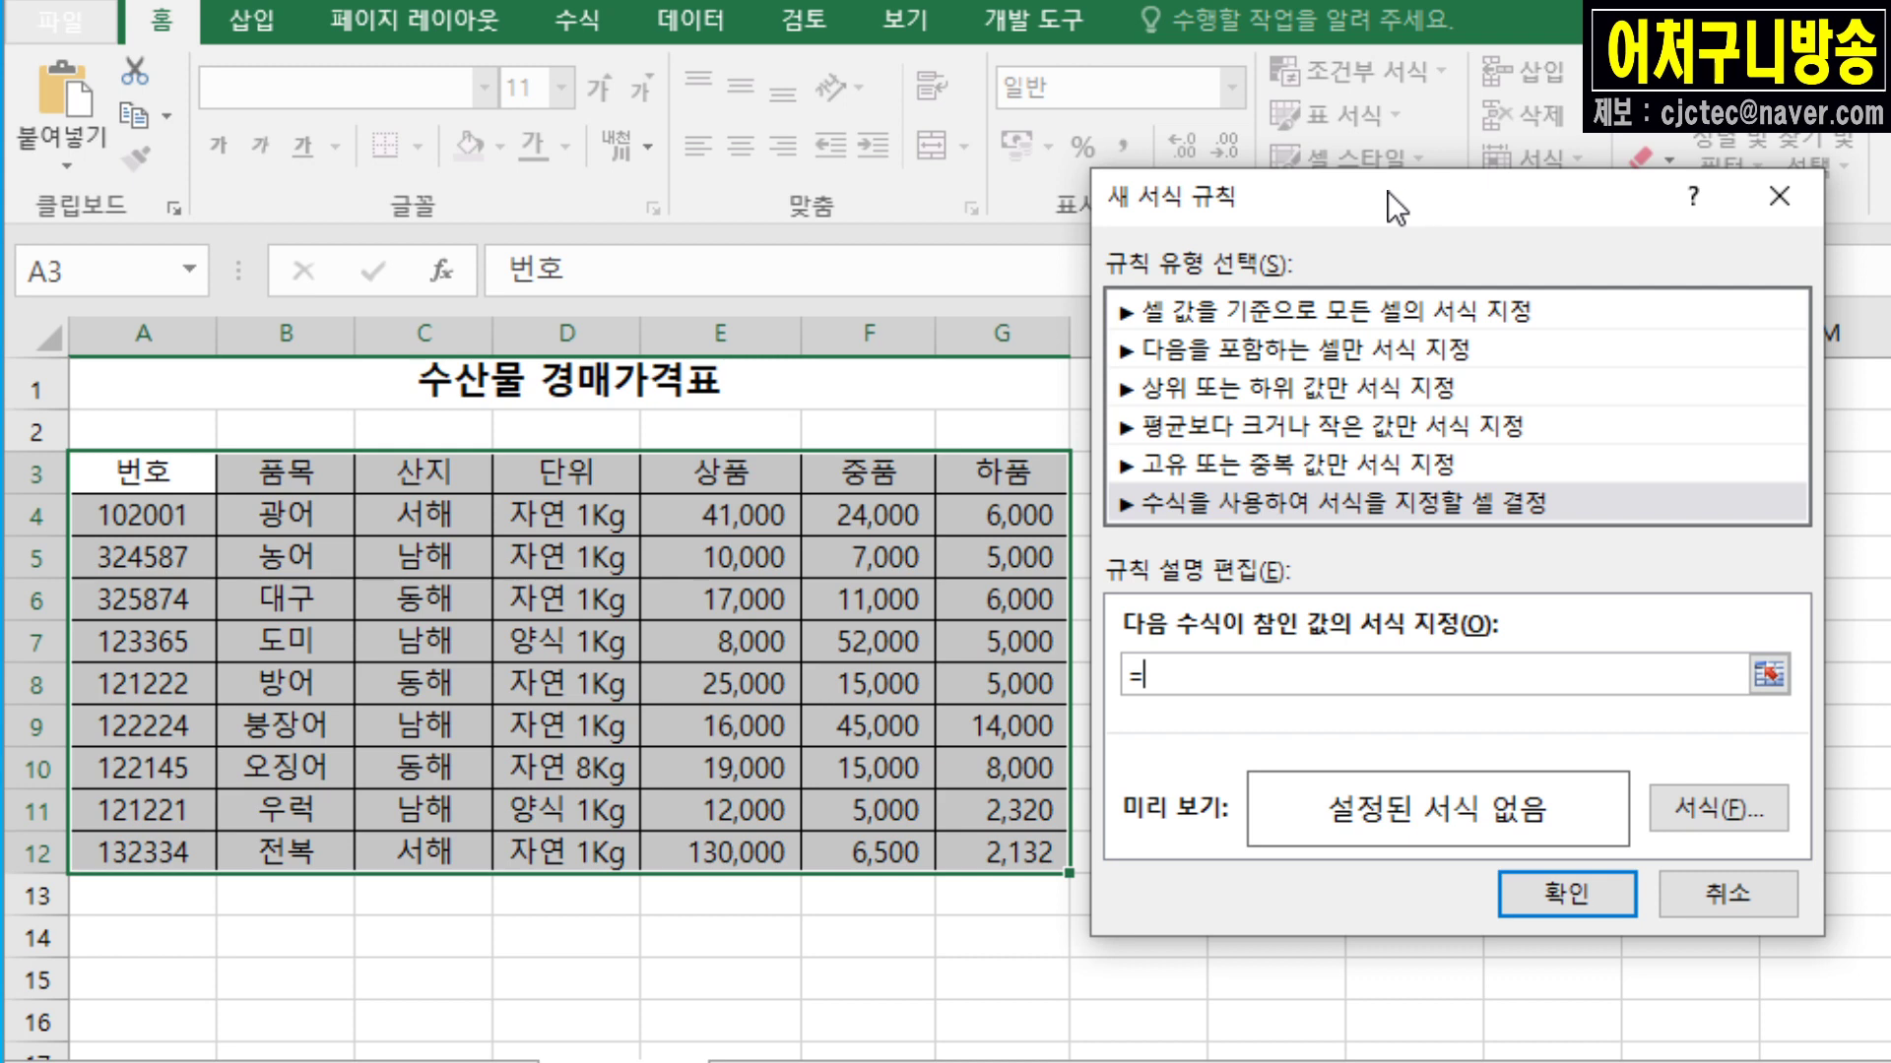
{"action": "left_click", "coordinate": [441, 481]}
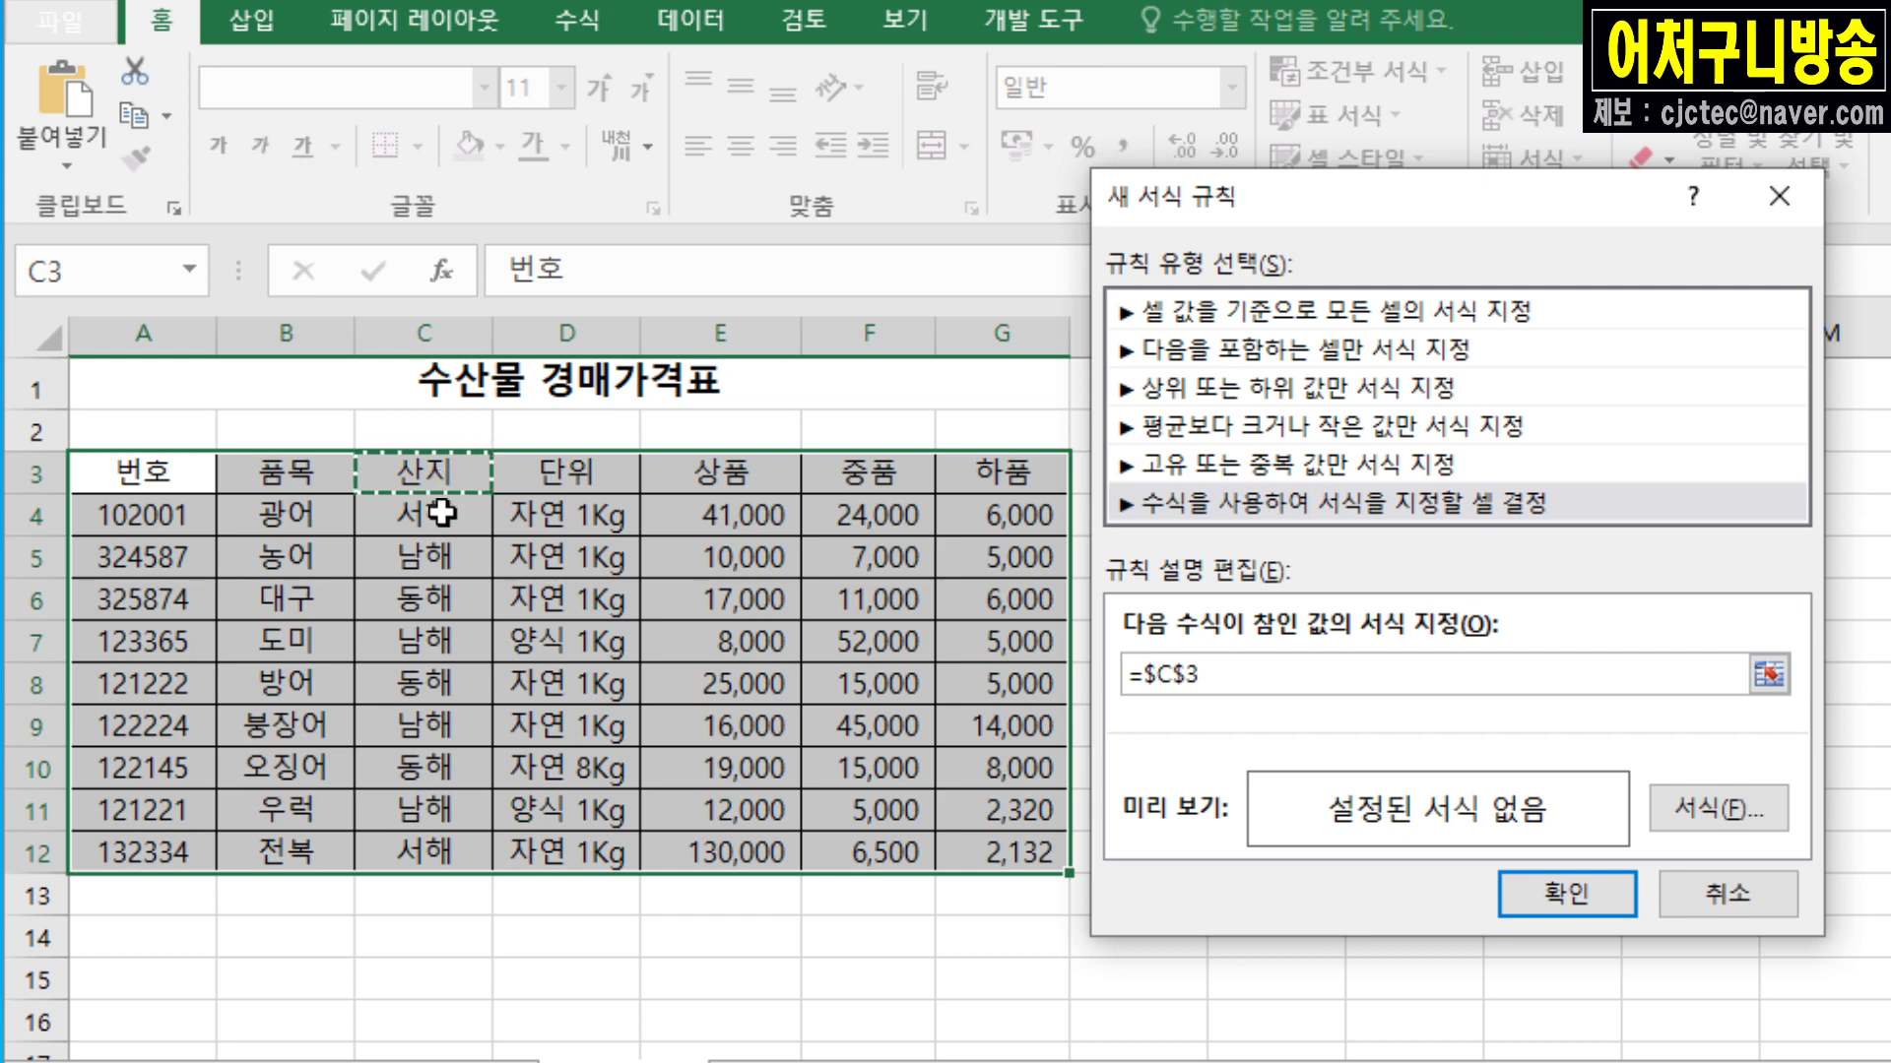
{"action": "left_click", "coordinate": [1215, 689]}
{"action": "key", "text": "F4"}
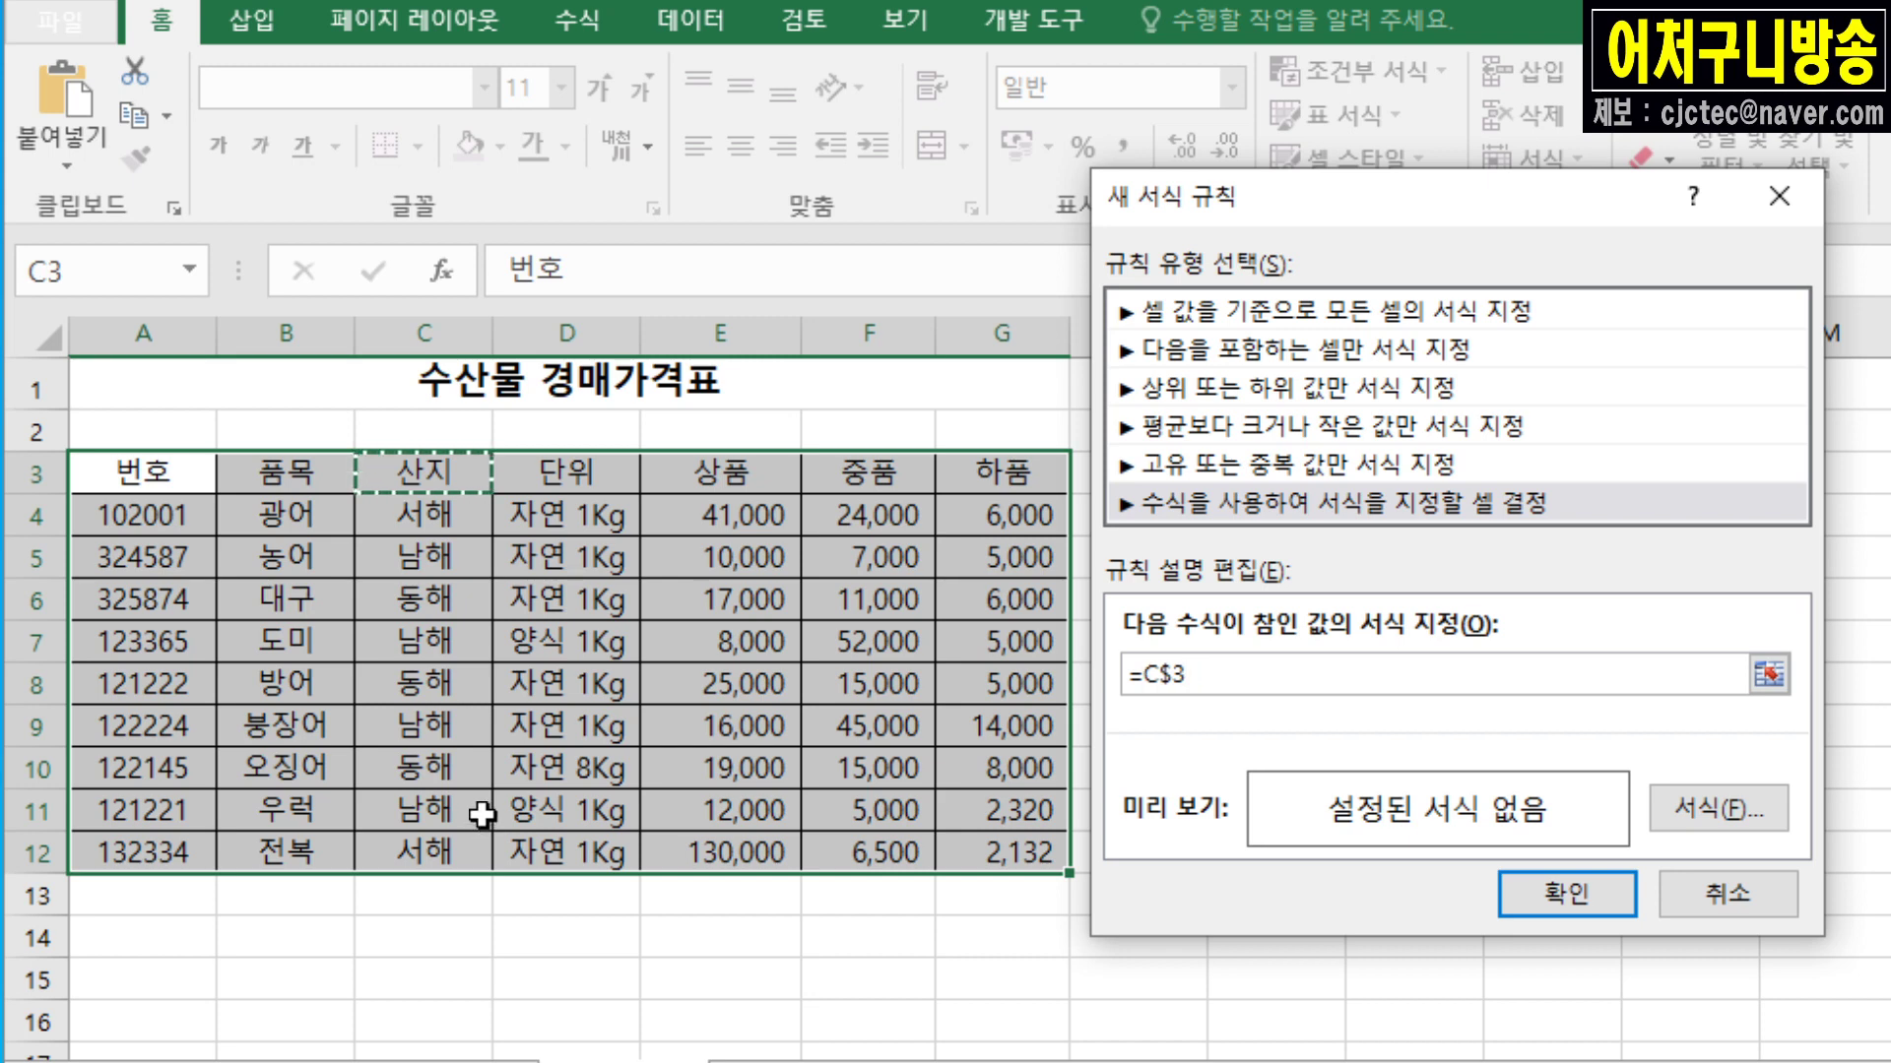
{"action": "key", "text": "F4"}
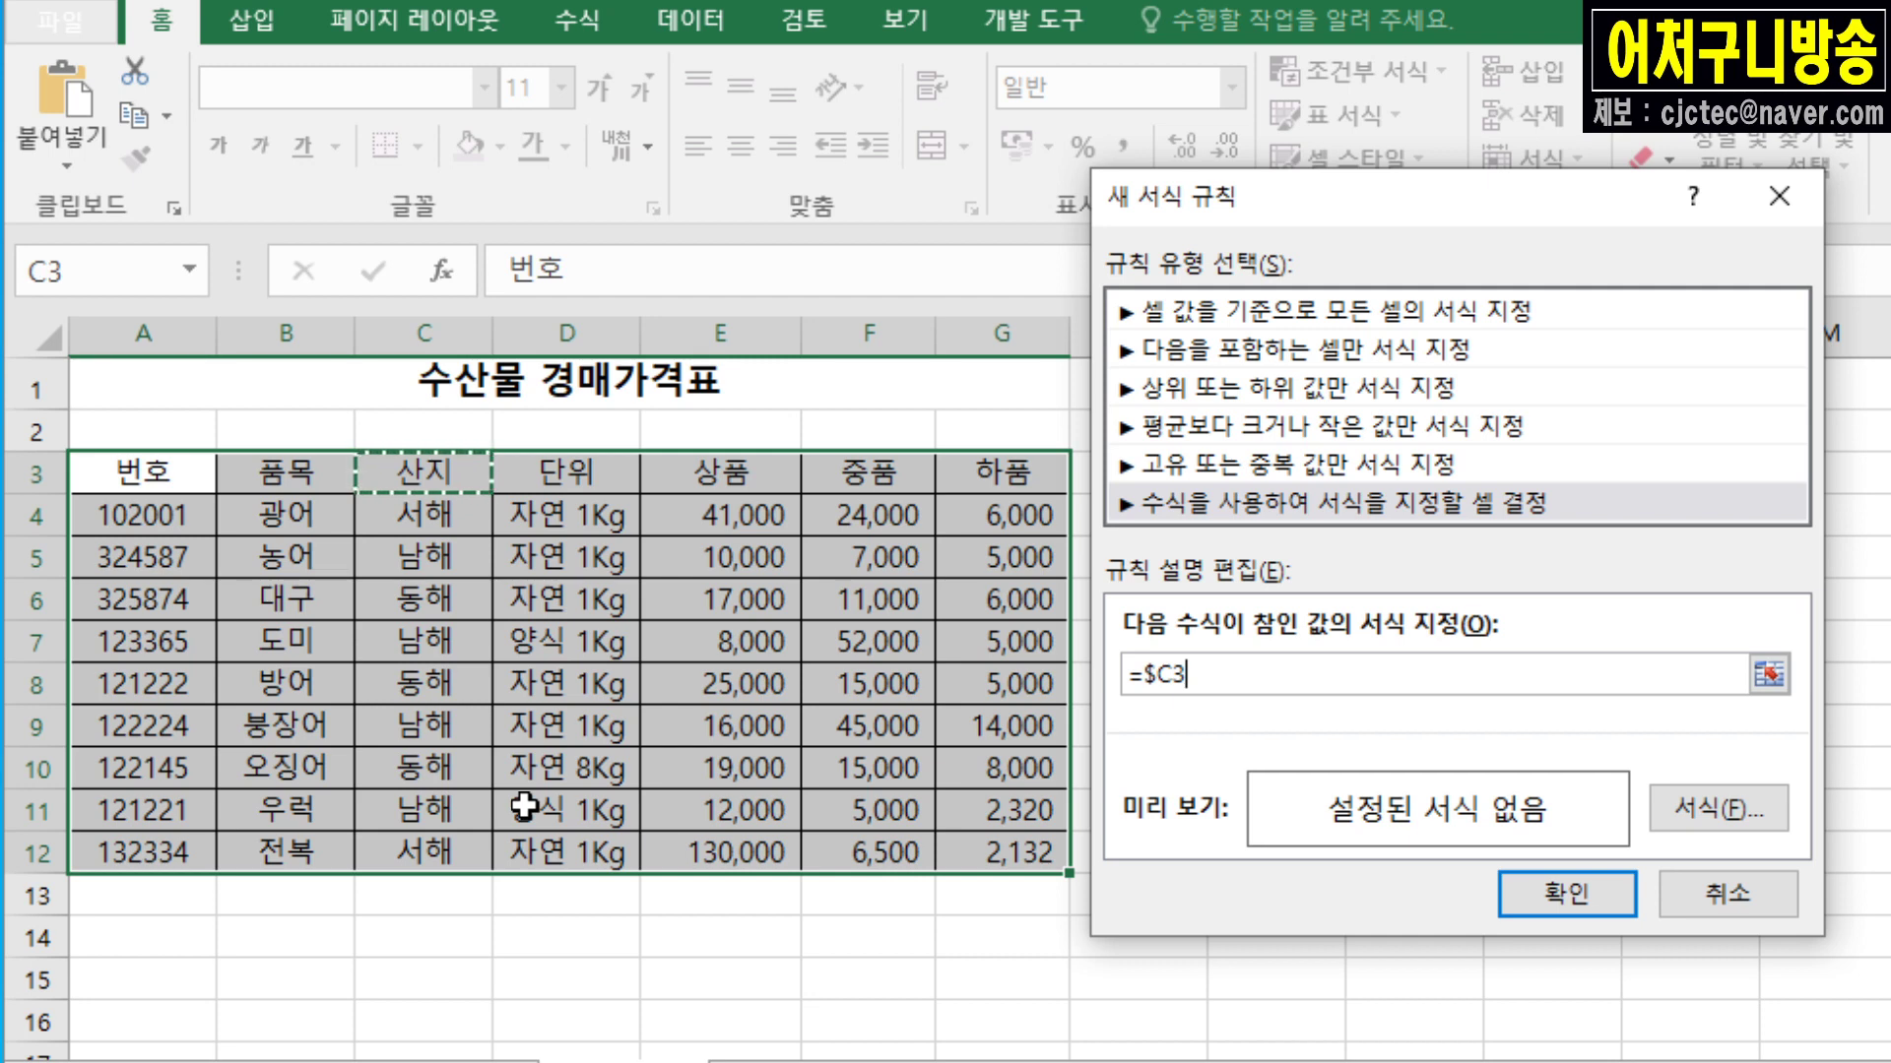
{"action": "type", "text": "="}
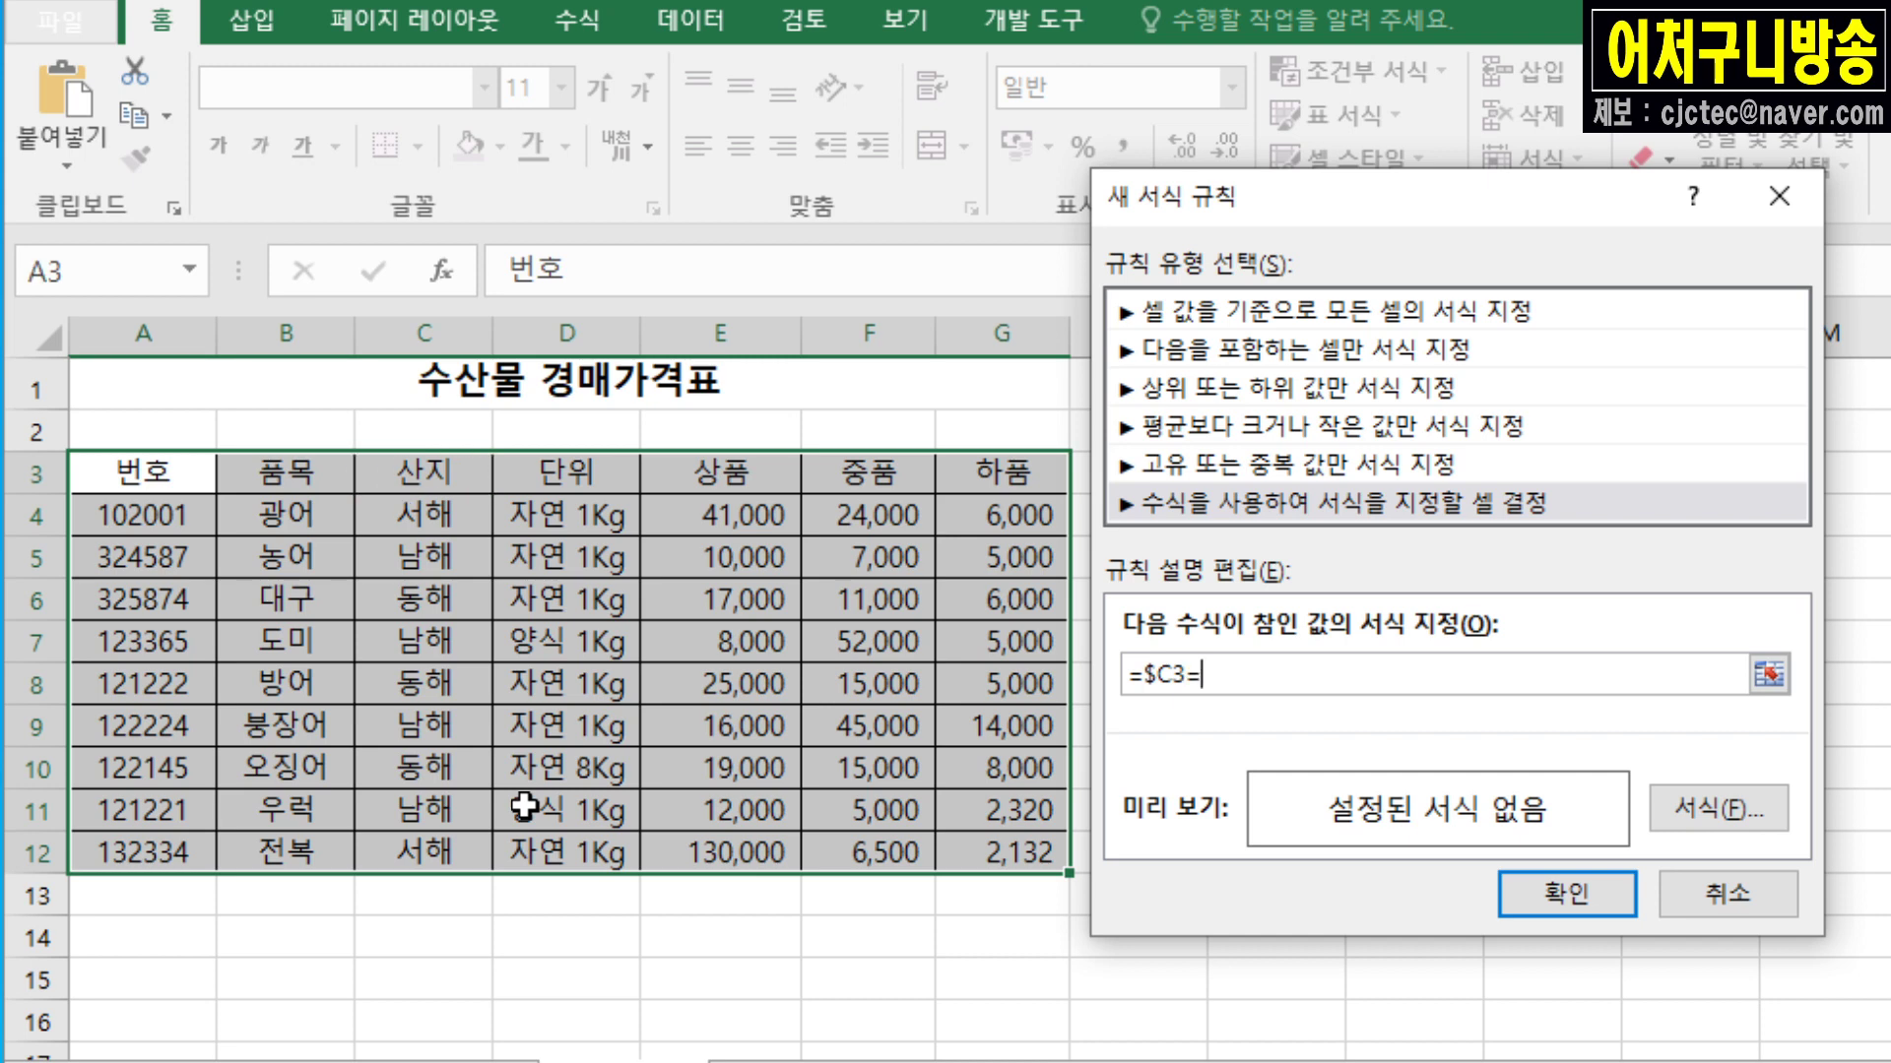
{"action": "type", "text": "\"T"}
{"action": "key", "text": "BackSpace"}
{"action": "type", "text": "ㅅ"}
{"action": "type", "text": "서해"}
{"action": "type", "text": "\""}
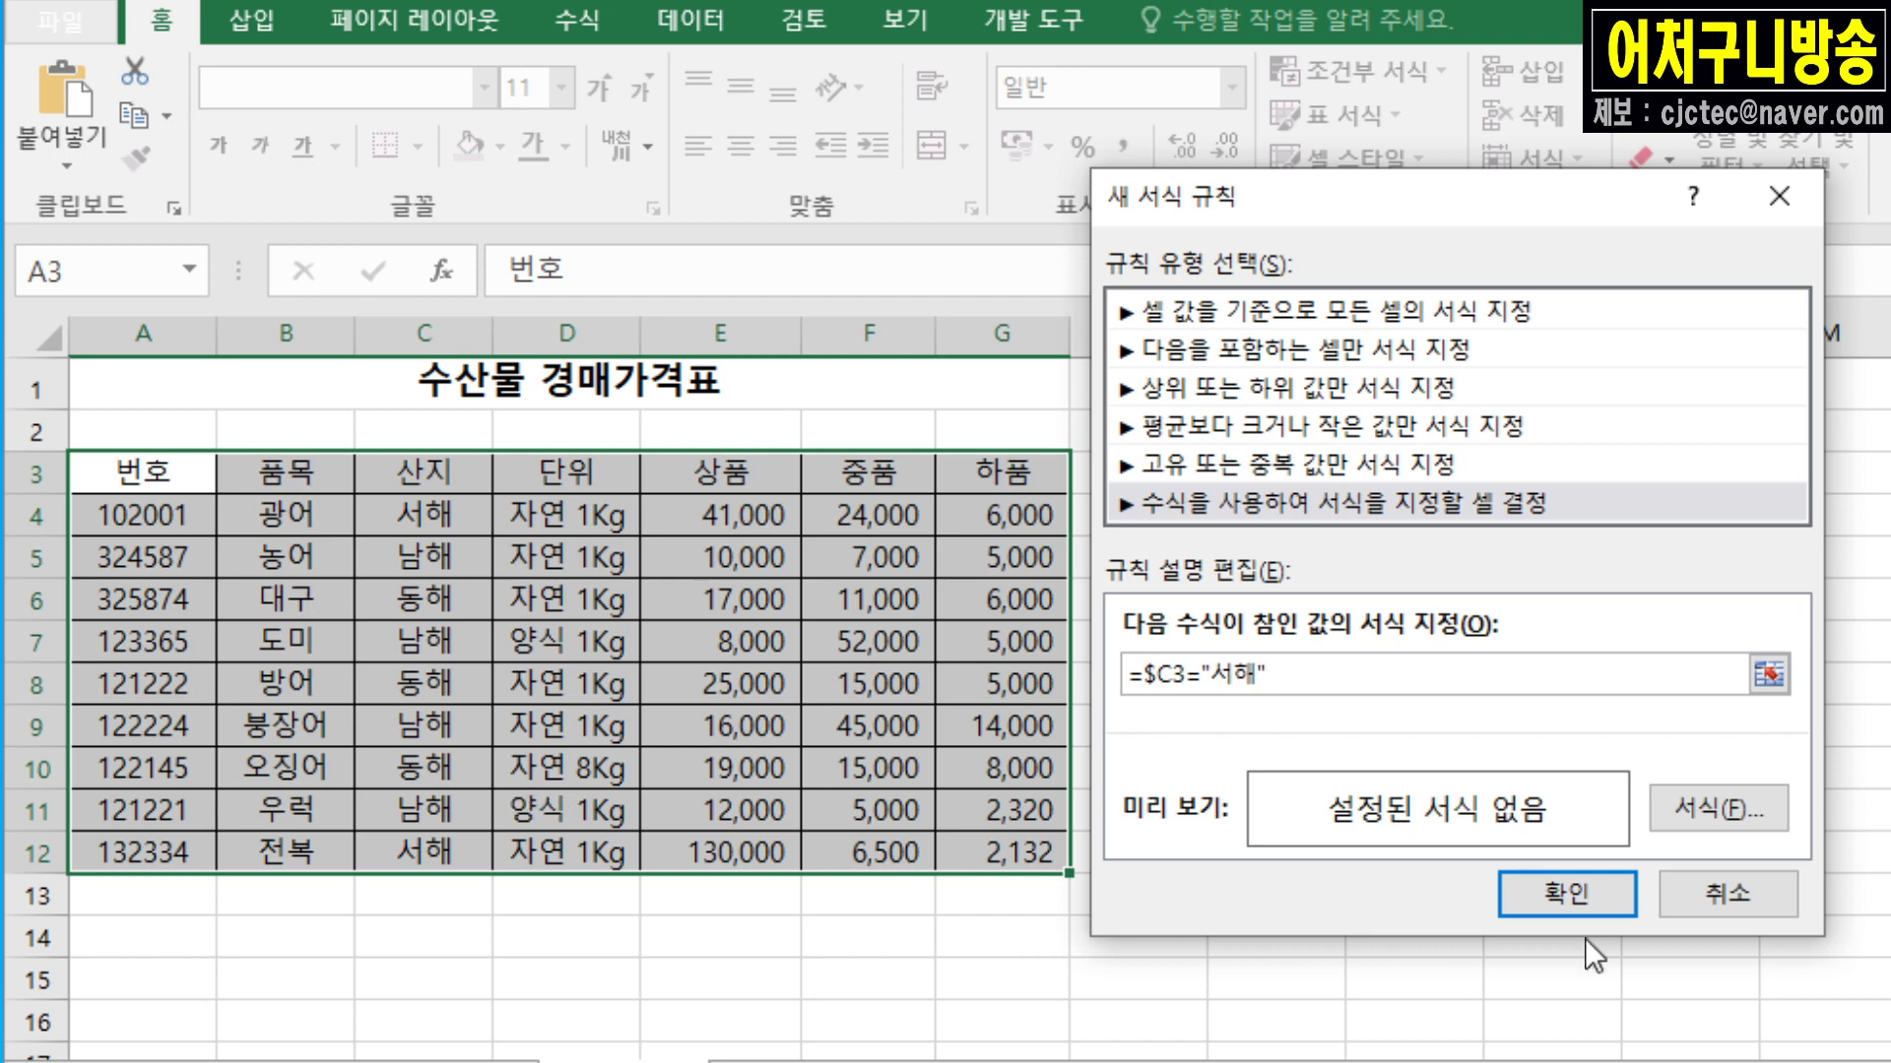
Step: Set the rule's font style to bold (굵게) and apply the rule to the table
{"action": "left_click", "coordinate": [1586, 895]}
{"action": "left_click", "coordinate": [1716, 807]}
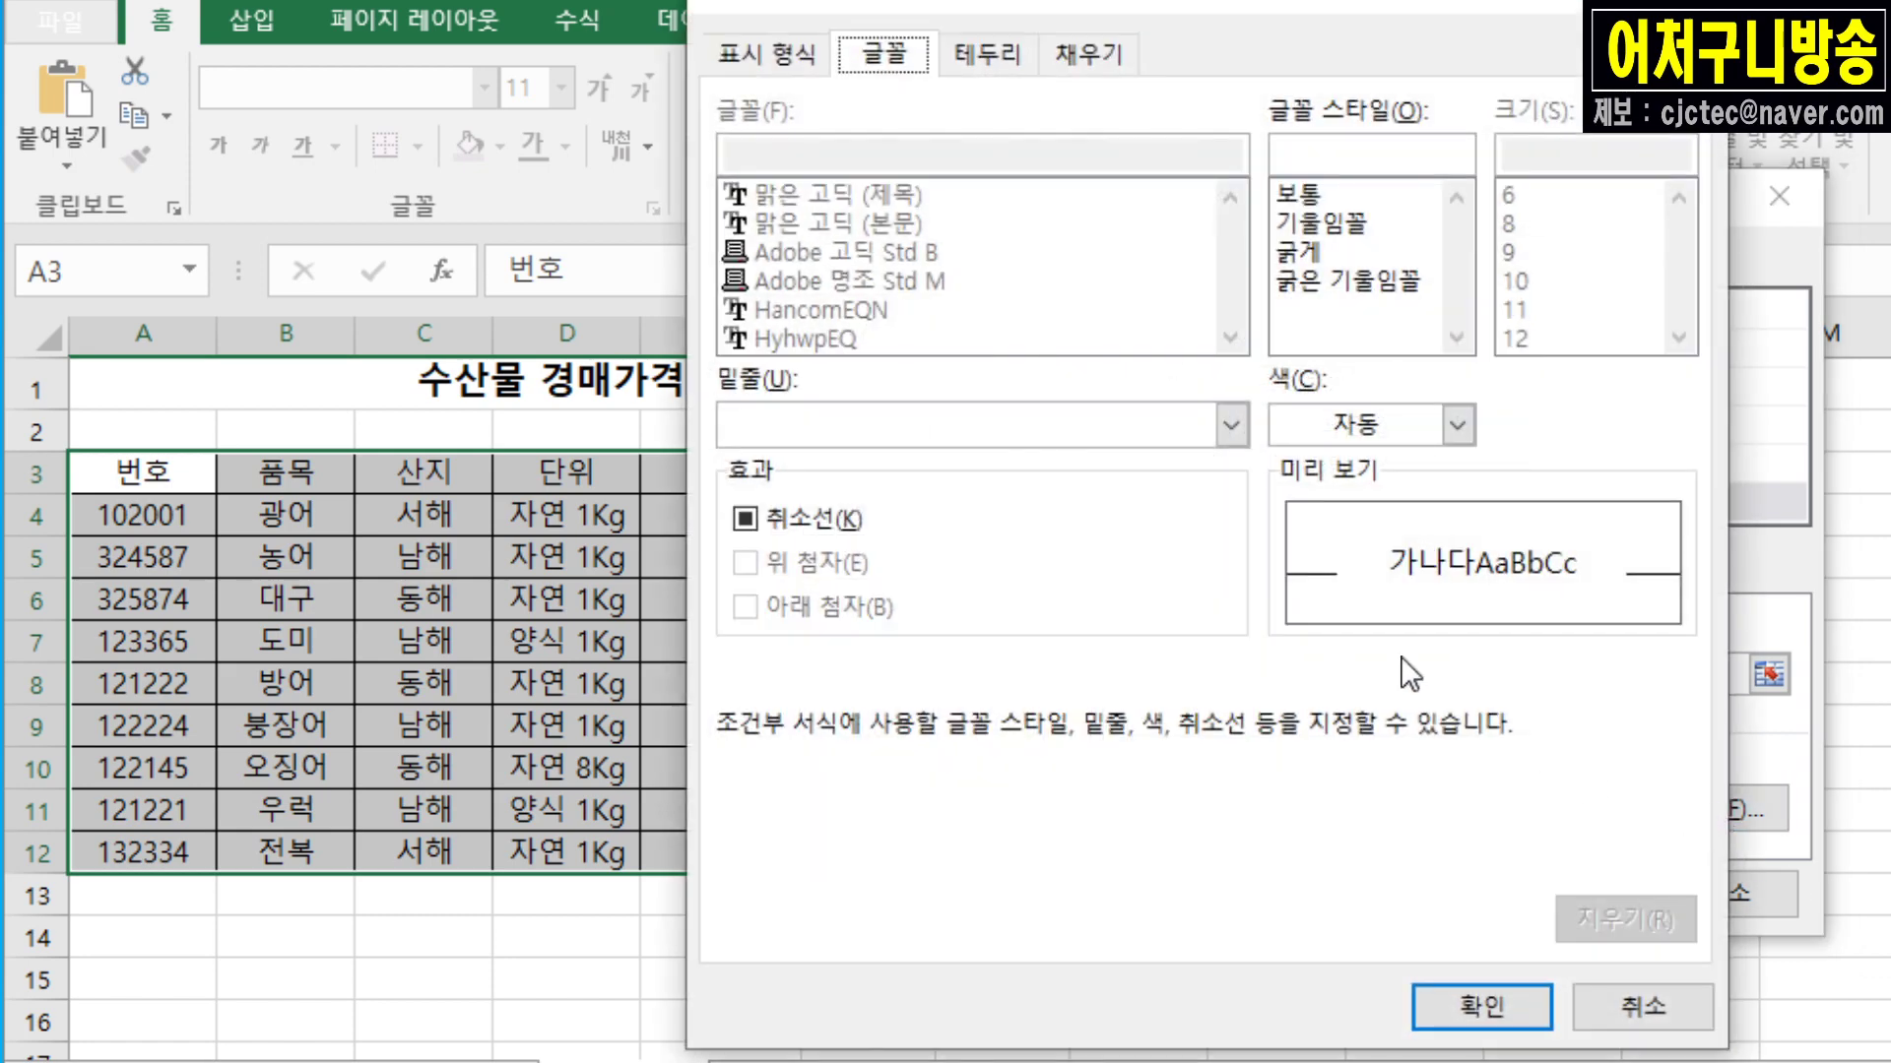
{"action": "left_click", "coordinate": [1316, 246]}
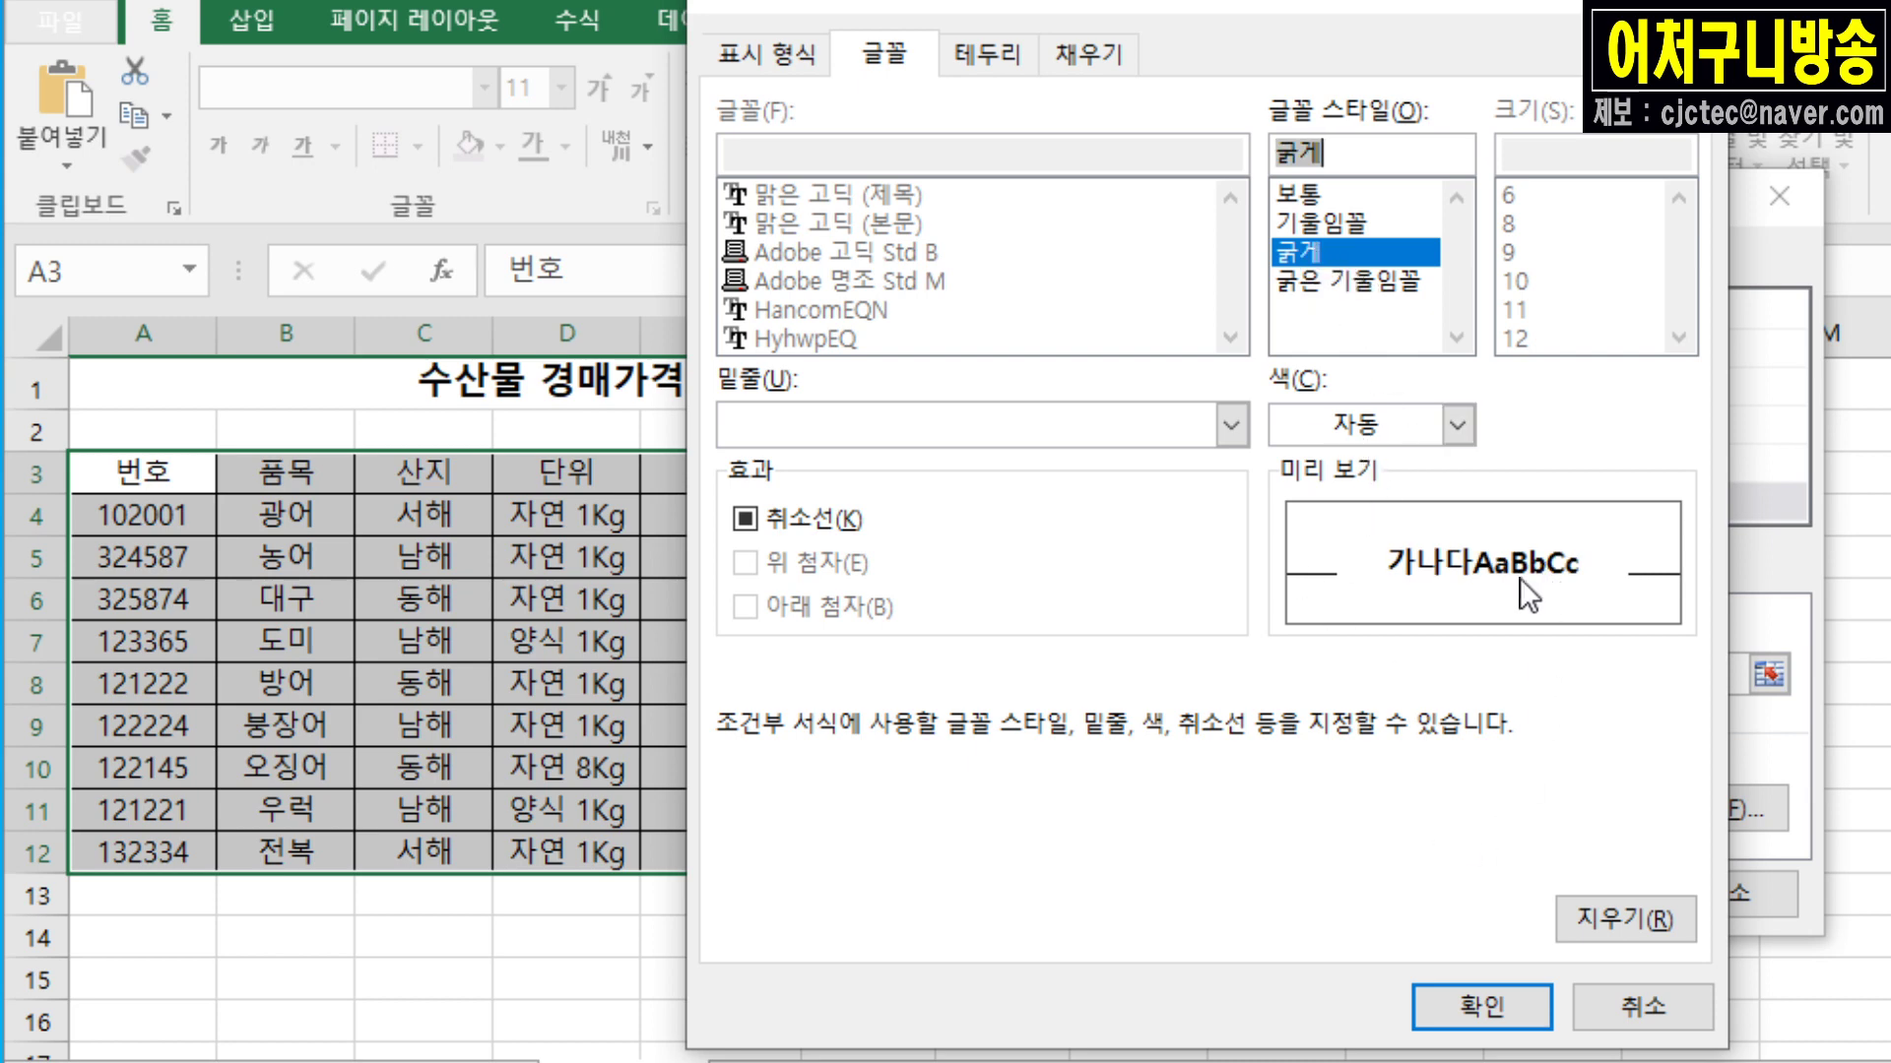
{"action": "left_click", "coordinate": [1510, 1002]}
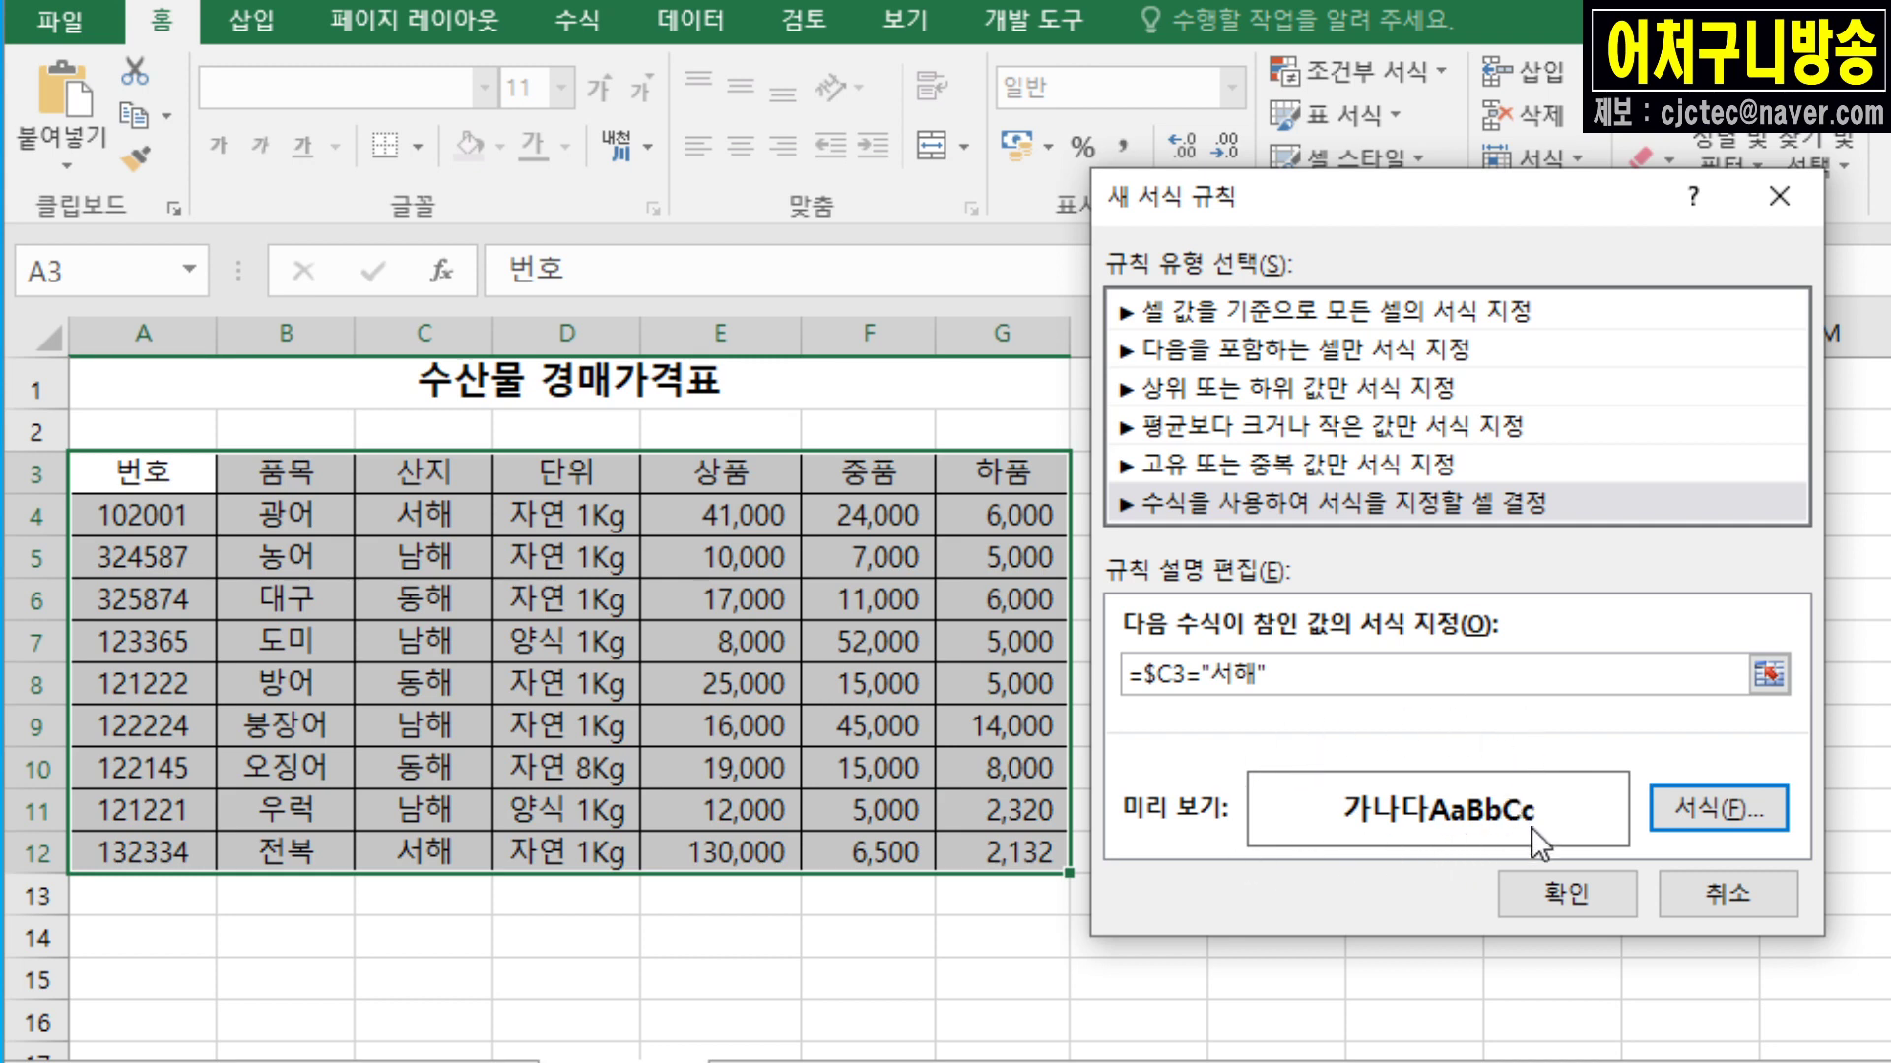
{"action": "left_click", "coordinate": [1581, 912]}
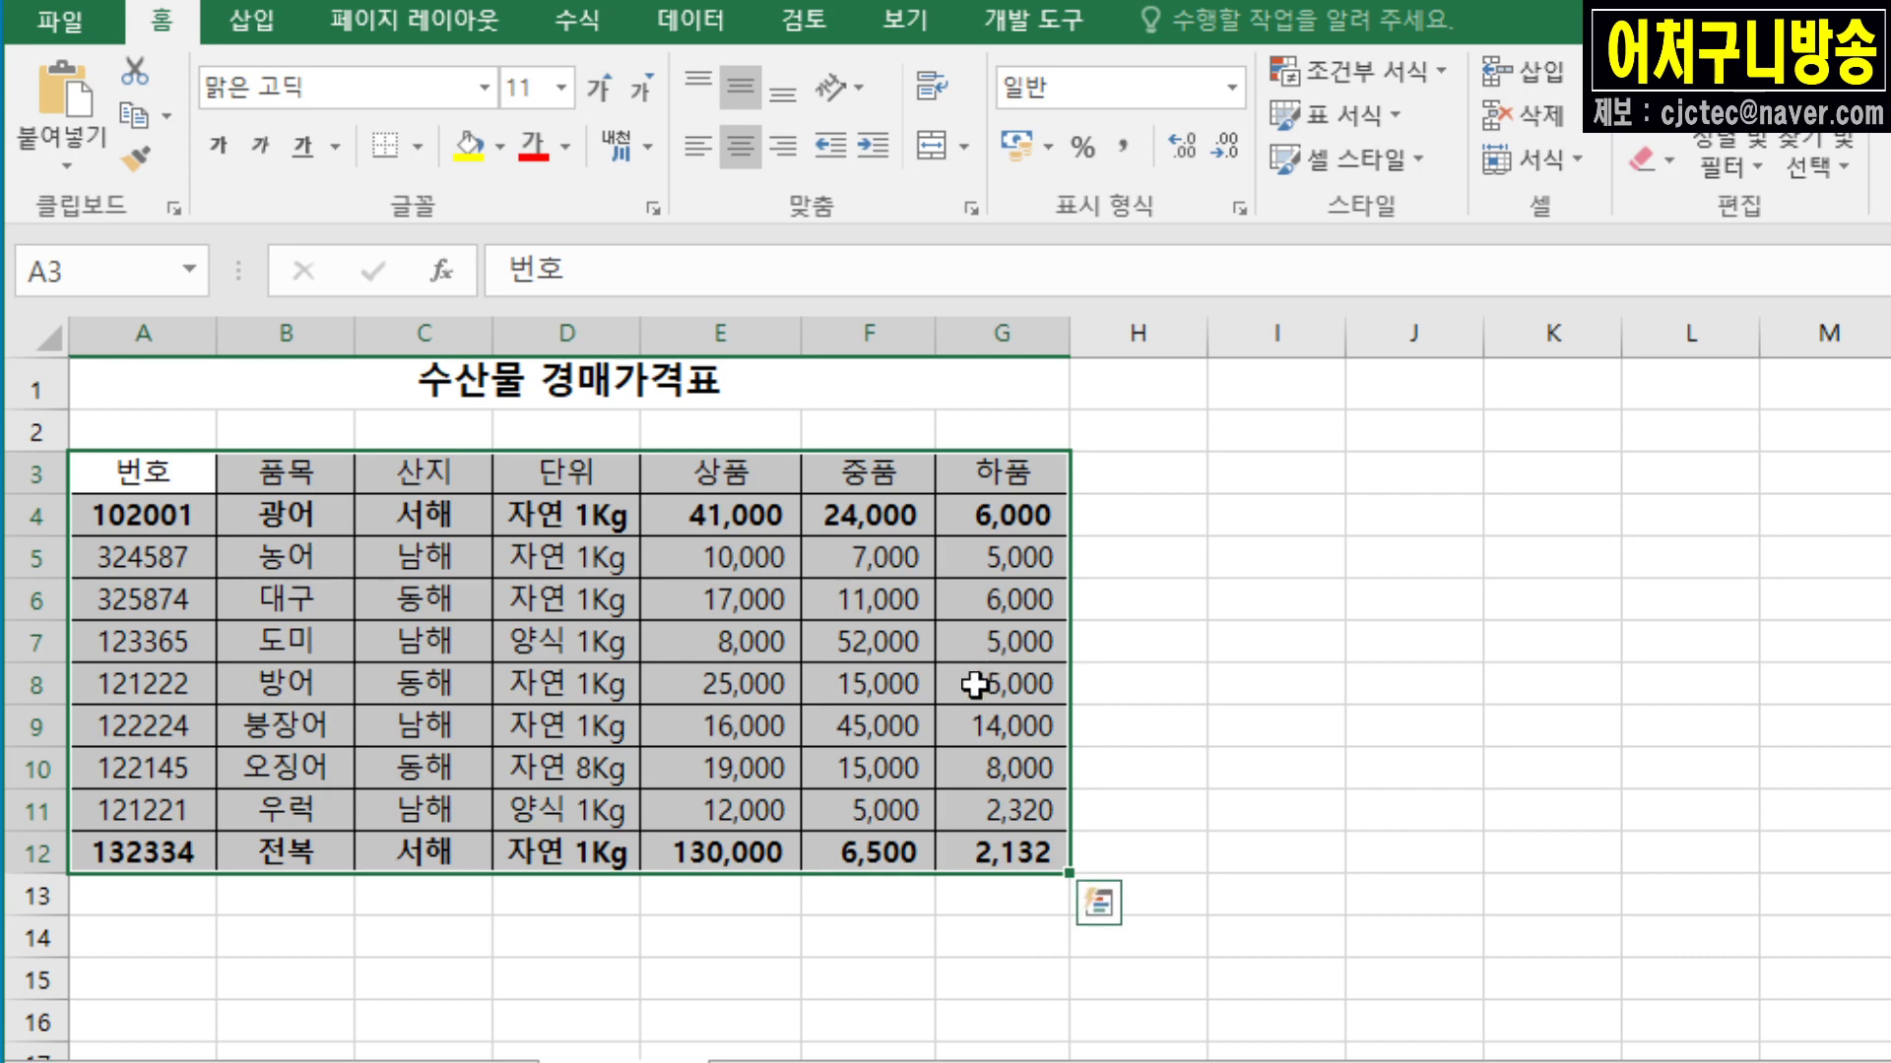
Step: Clear the conditional formatting rules from the selected table cells, then deselect the table
{"action": "left_click", "coordinate": [1438, 83]}
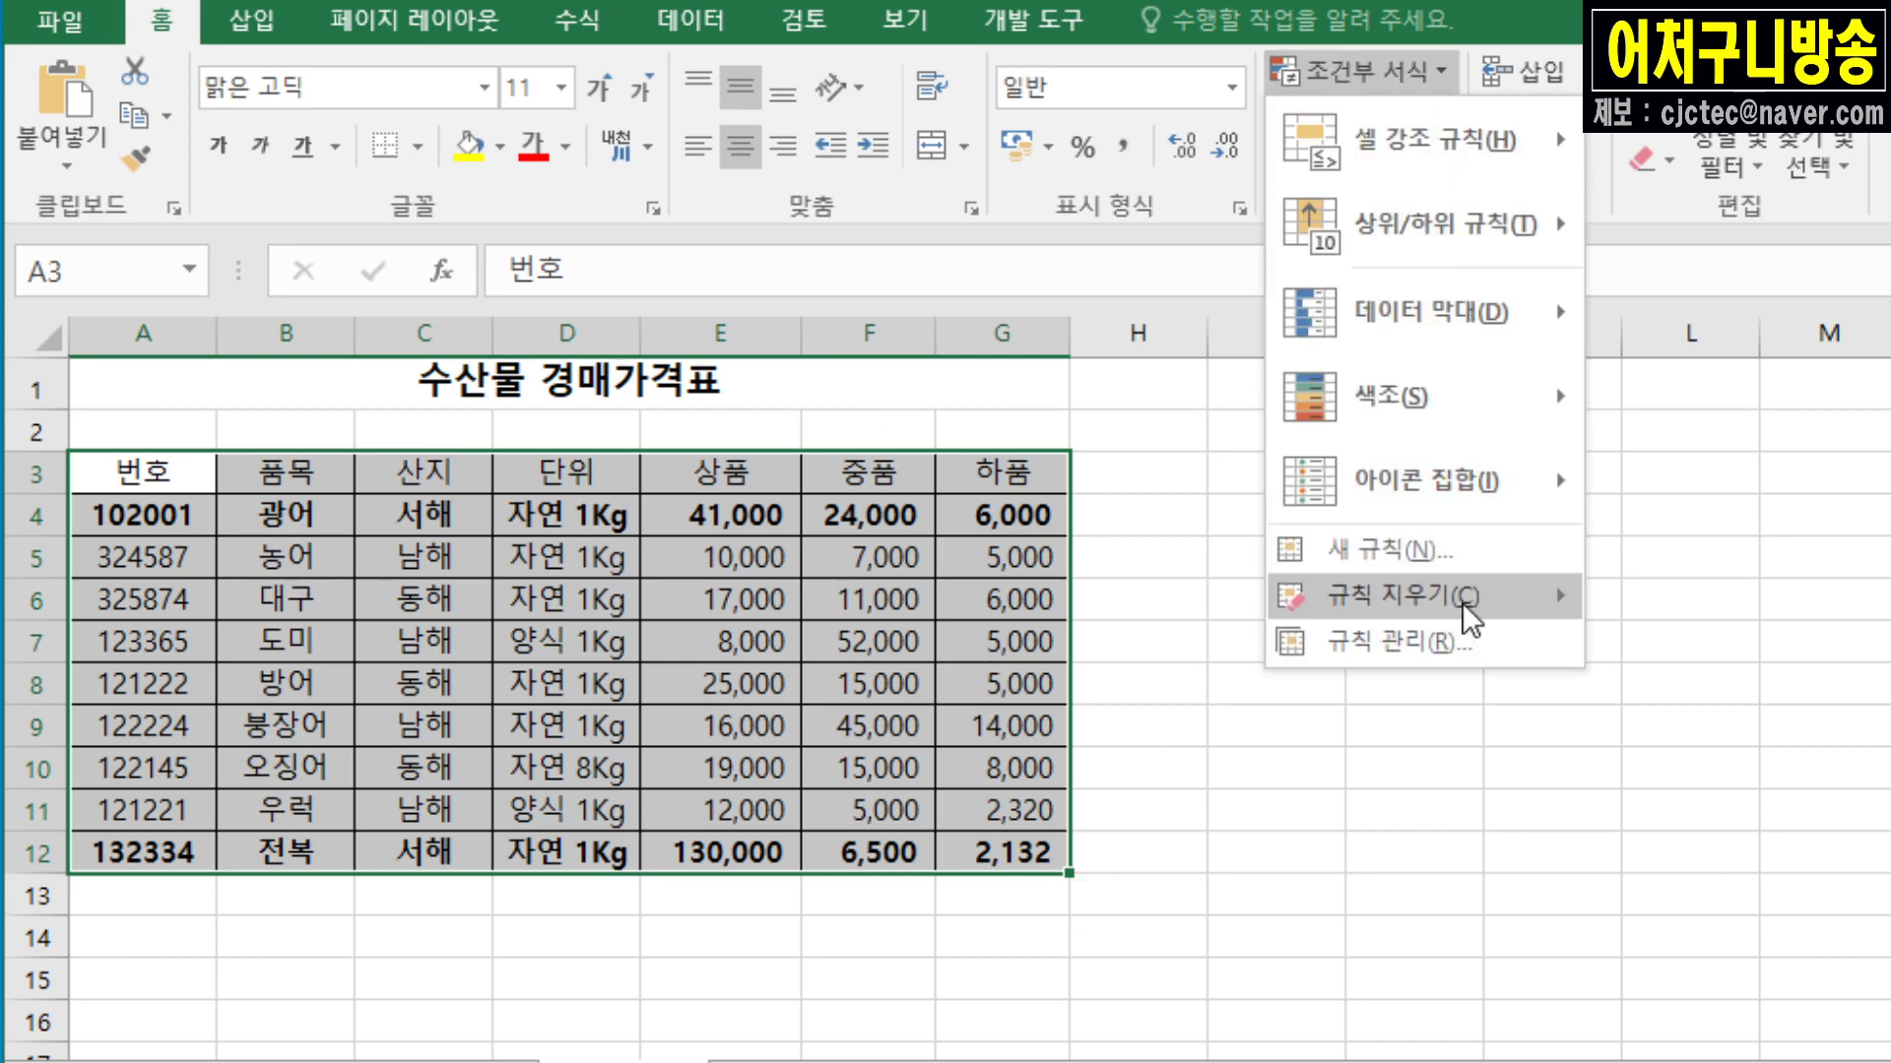
{"action": "mouse_move", "coordinate": [1464, 606]}
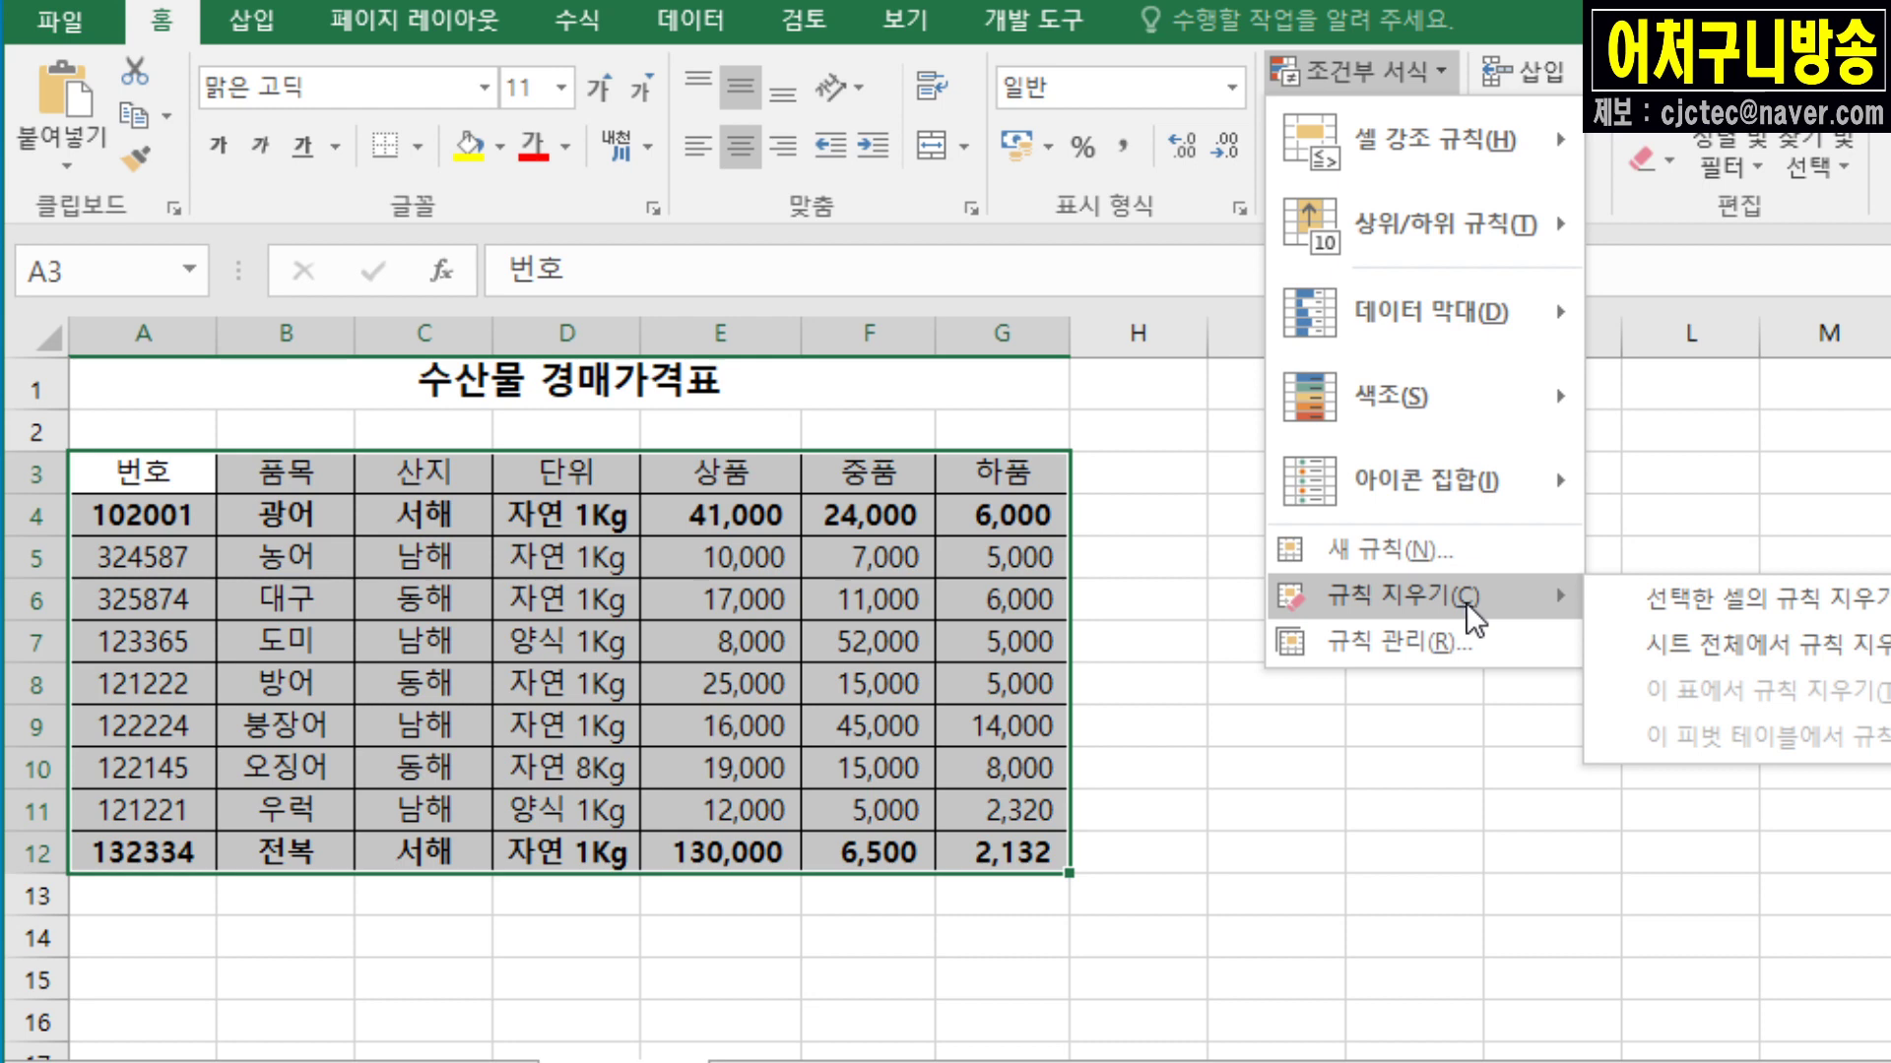
{"action": "left_click", "coordinate": [1701, 603]}
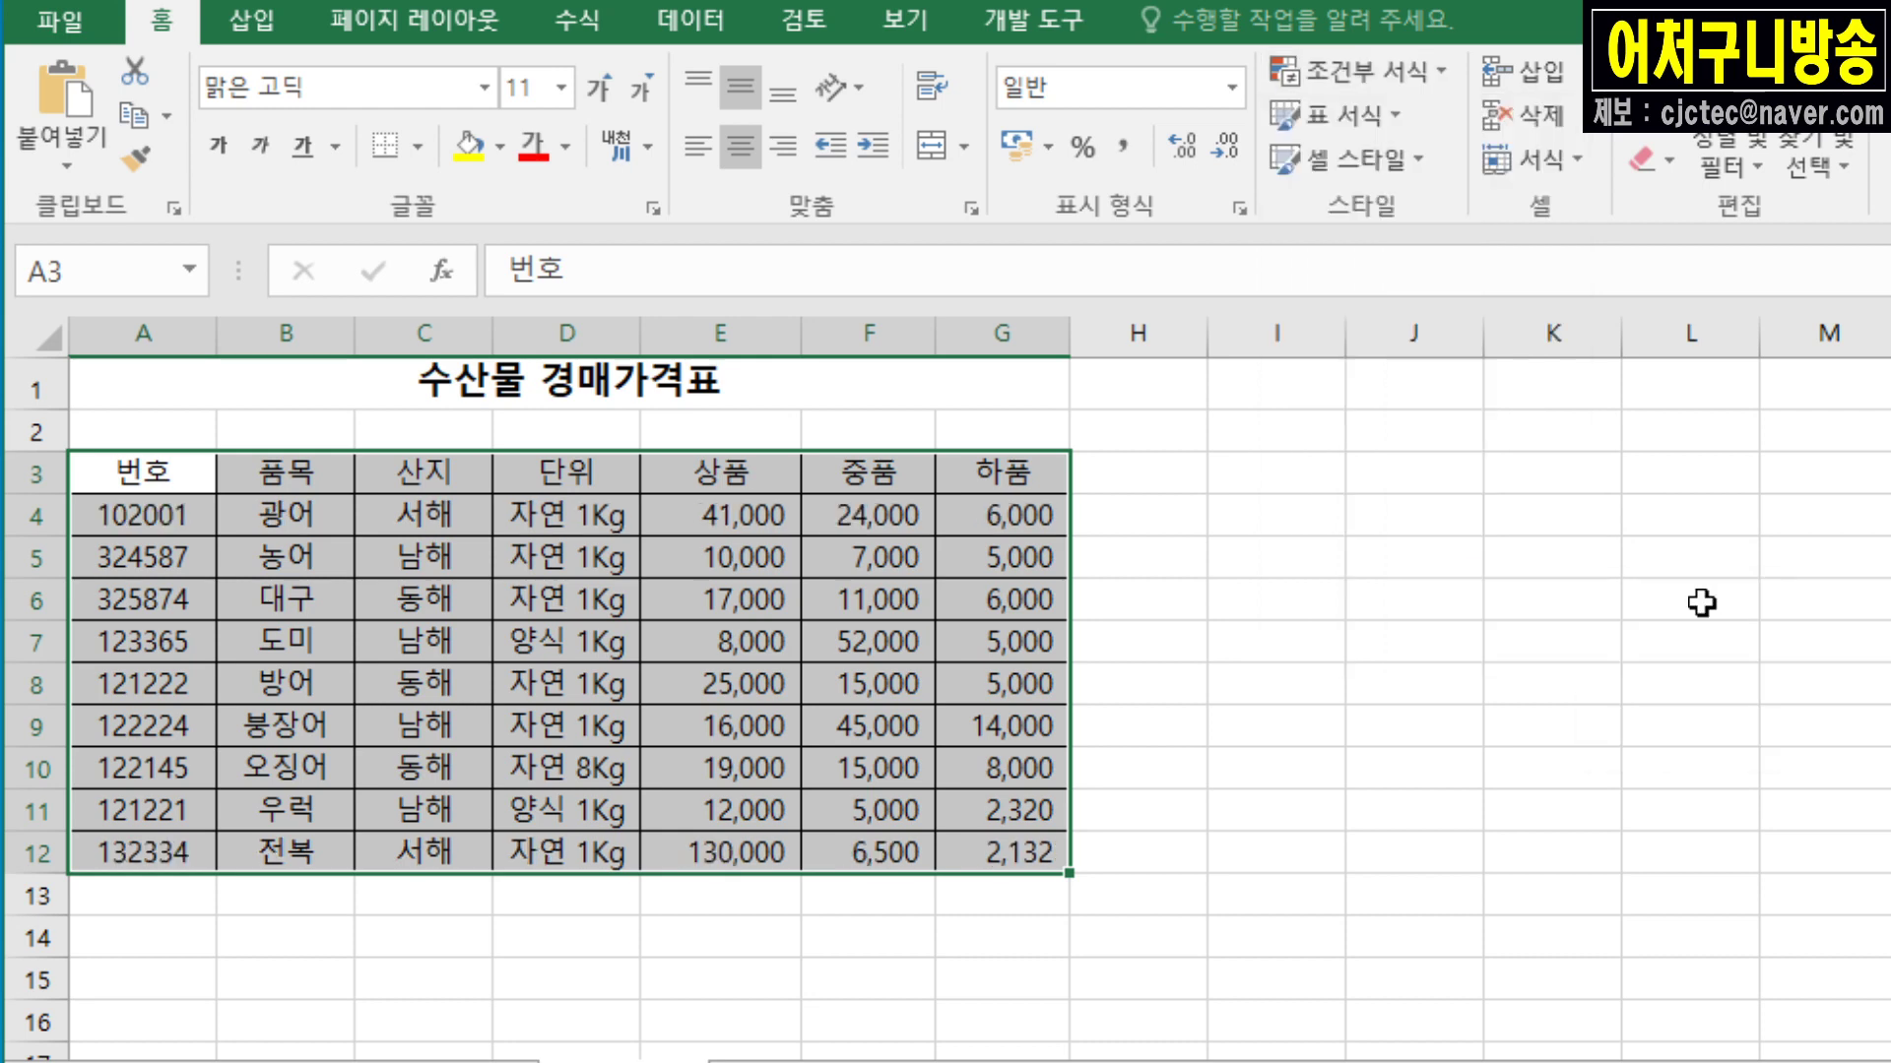
{"action": "left_click", "coordinate": [689, 551]}
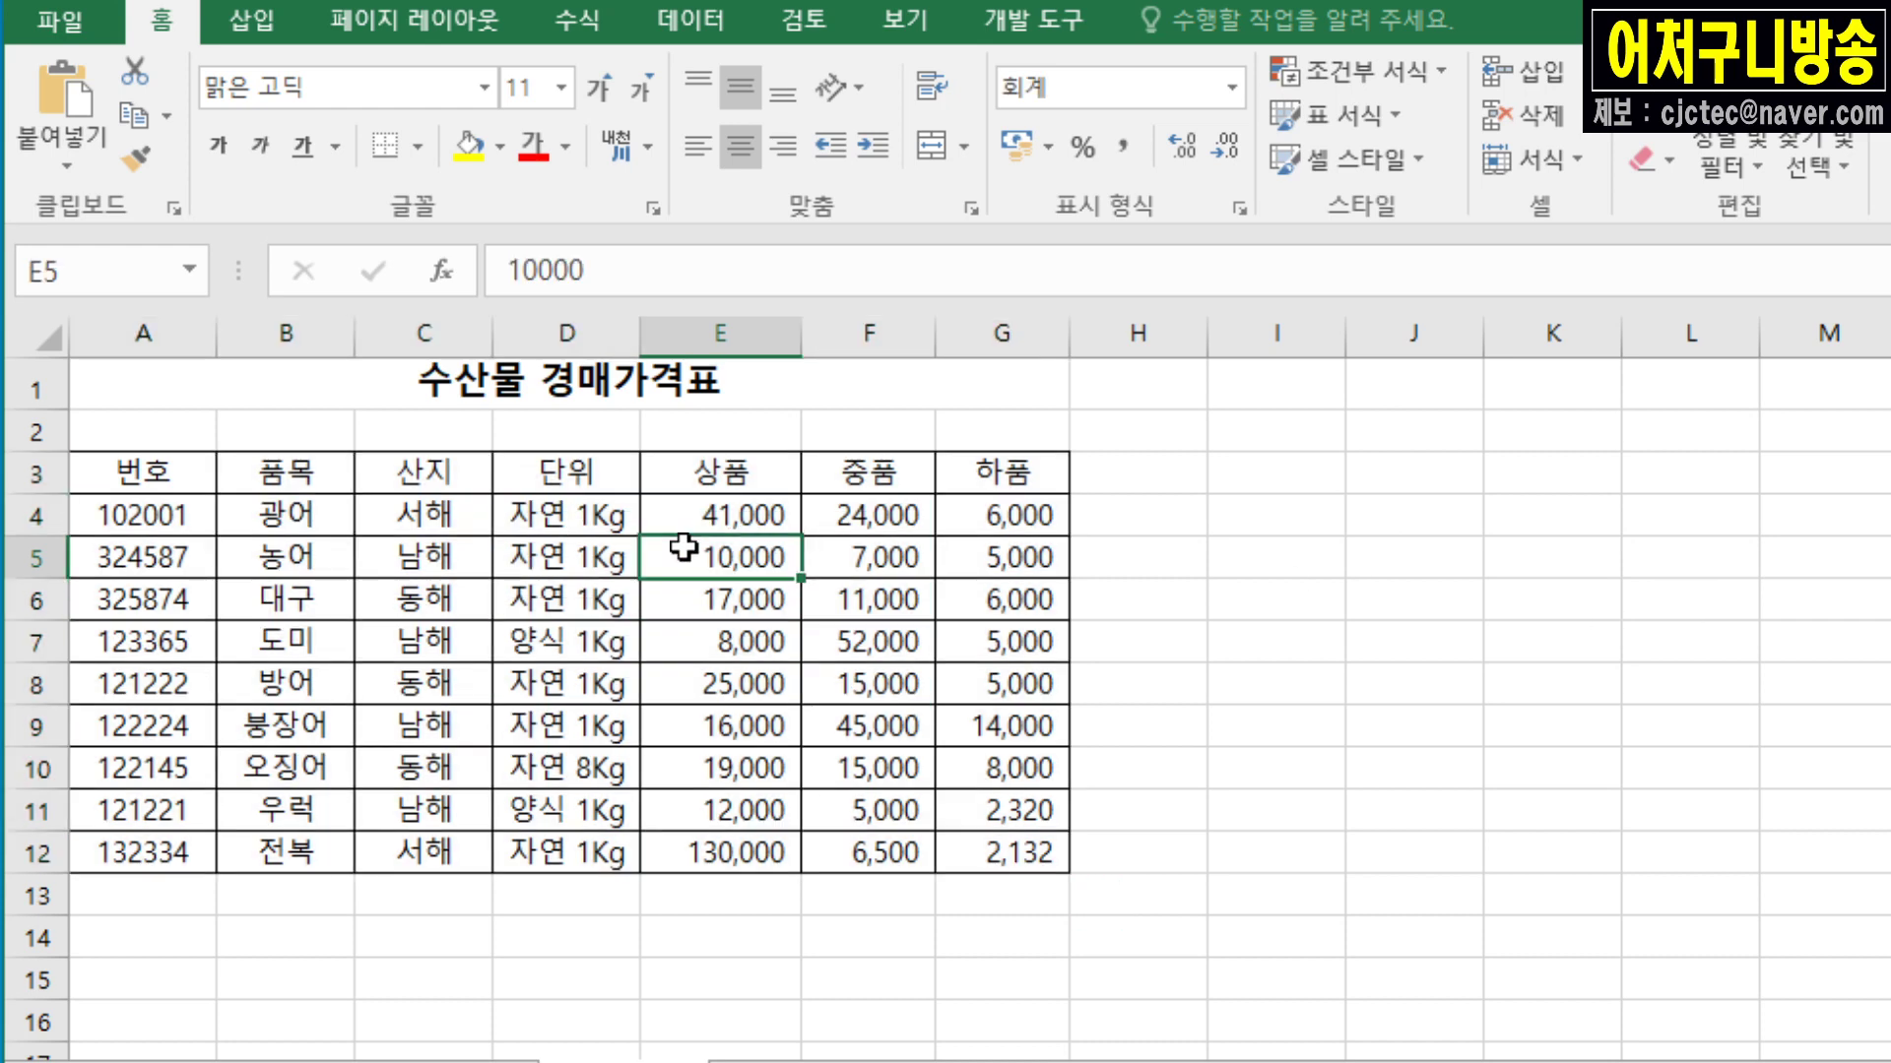
Step: Create a formula-based conditional formatting rule for A3:G12 with the formula =$C3=서해, leaving the text unquoted
{"action": "left_click_drag", "start_coordinate": [148, 470], "coordinate": [1022, 854]}
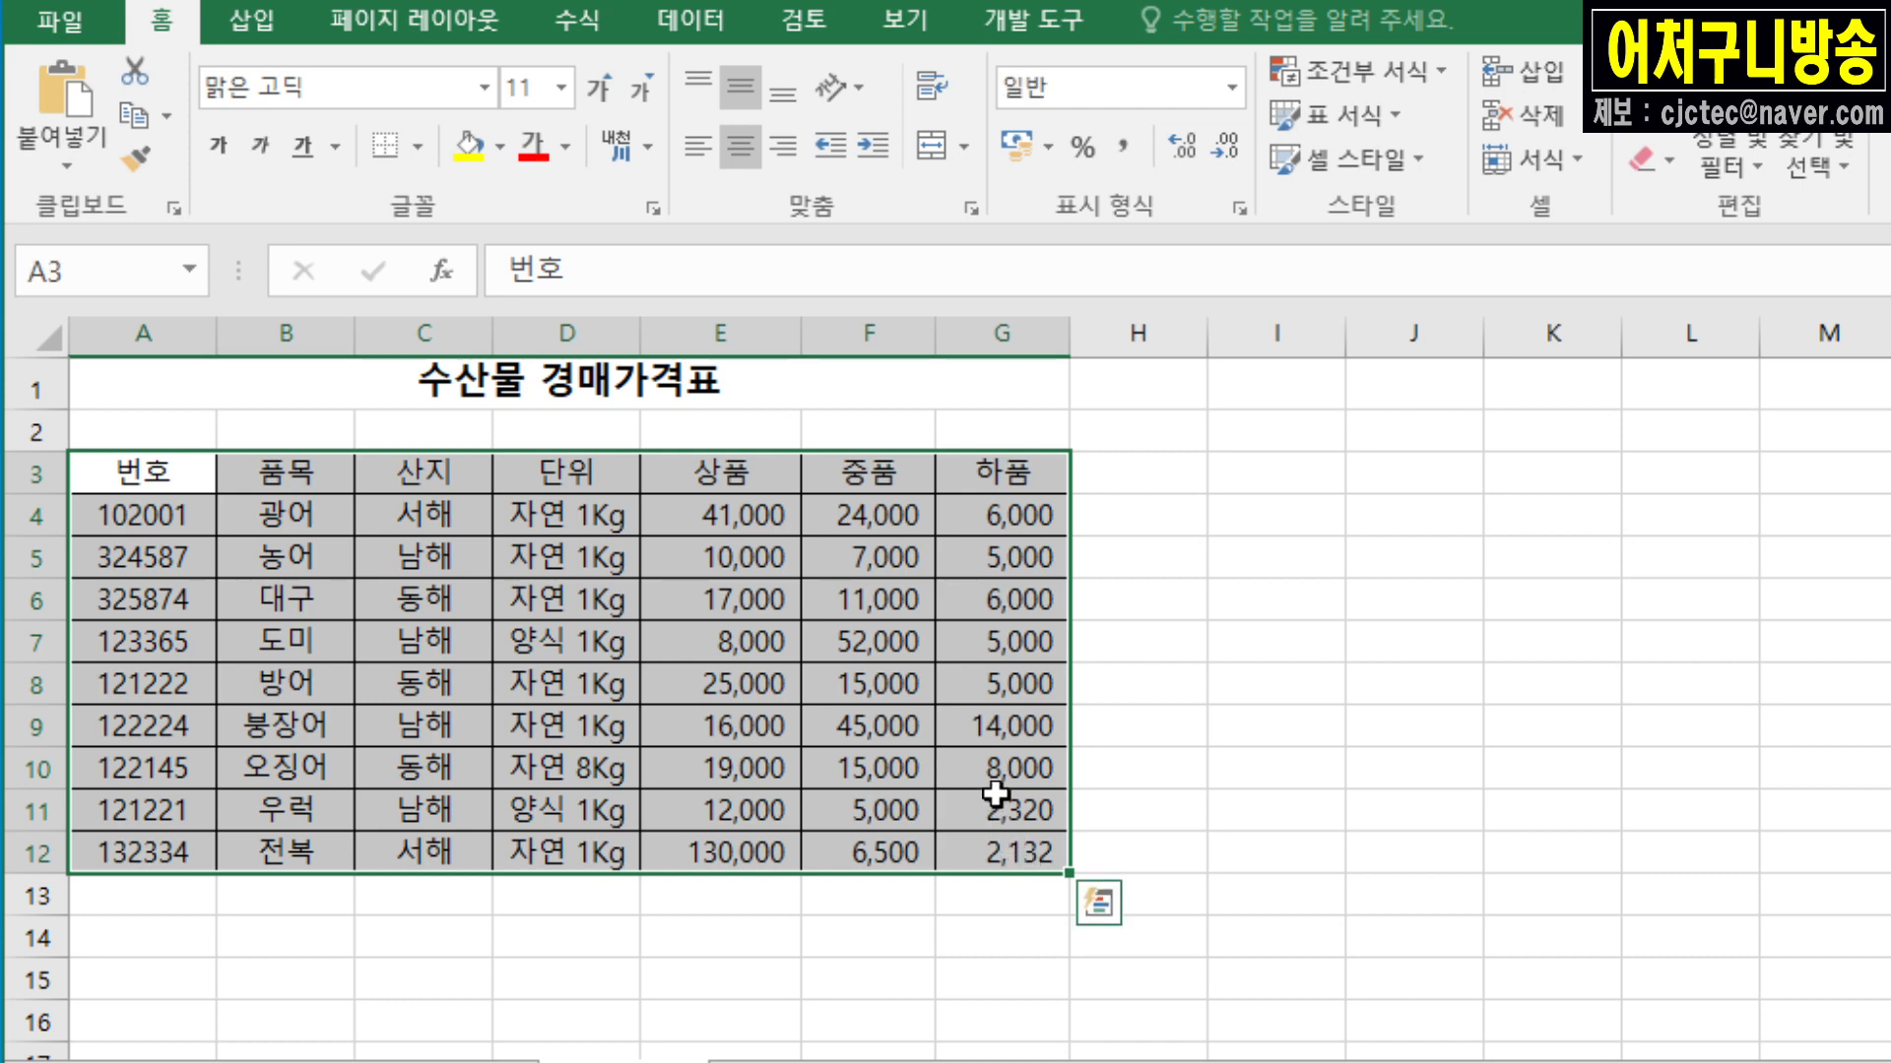
{"action": "left_click", "coordinate": [1443, 75]}
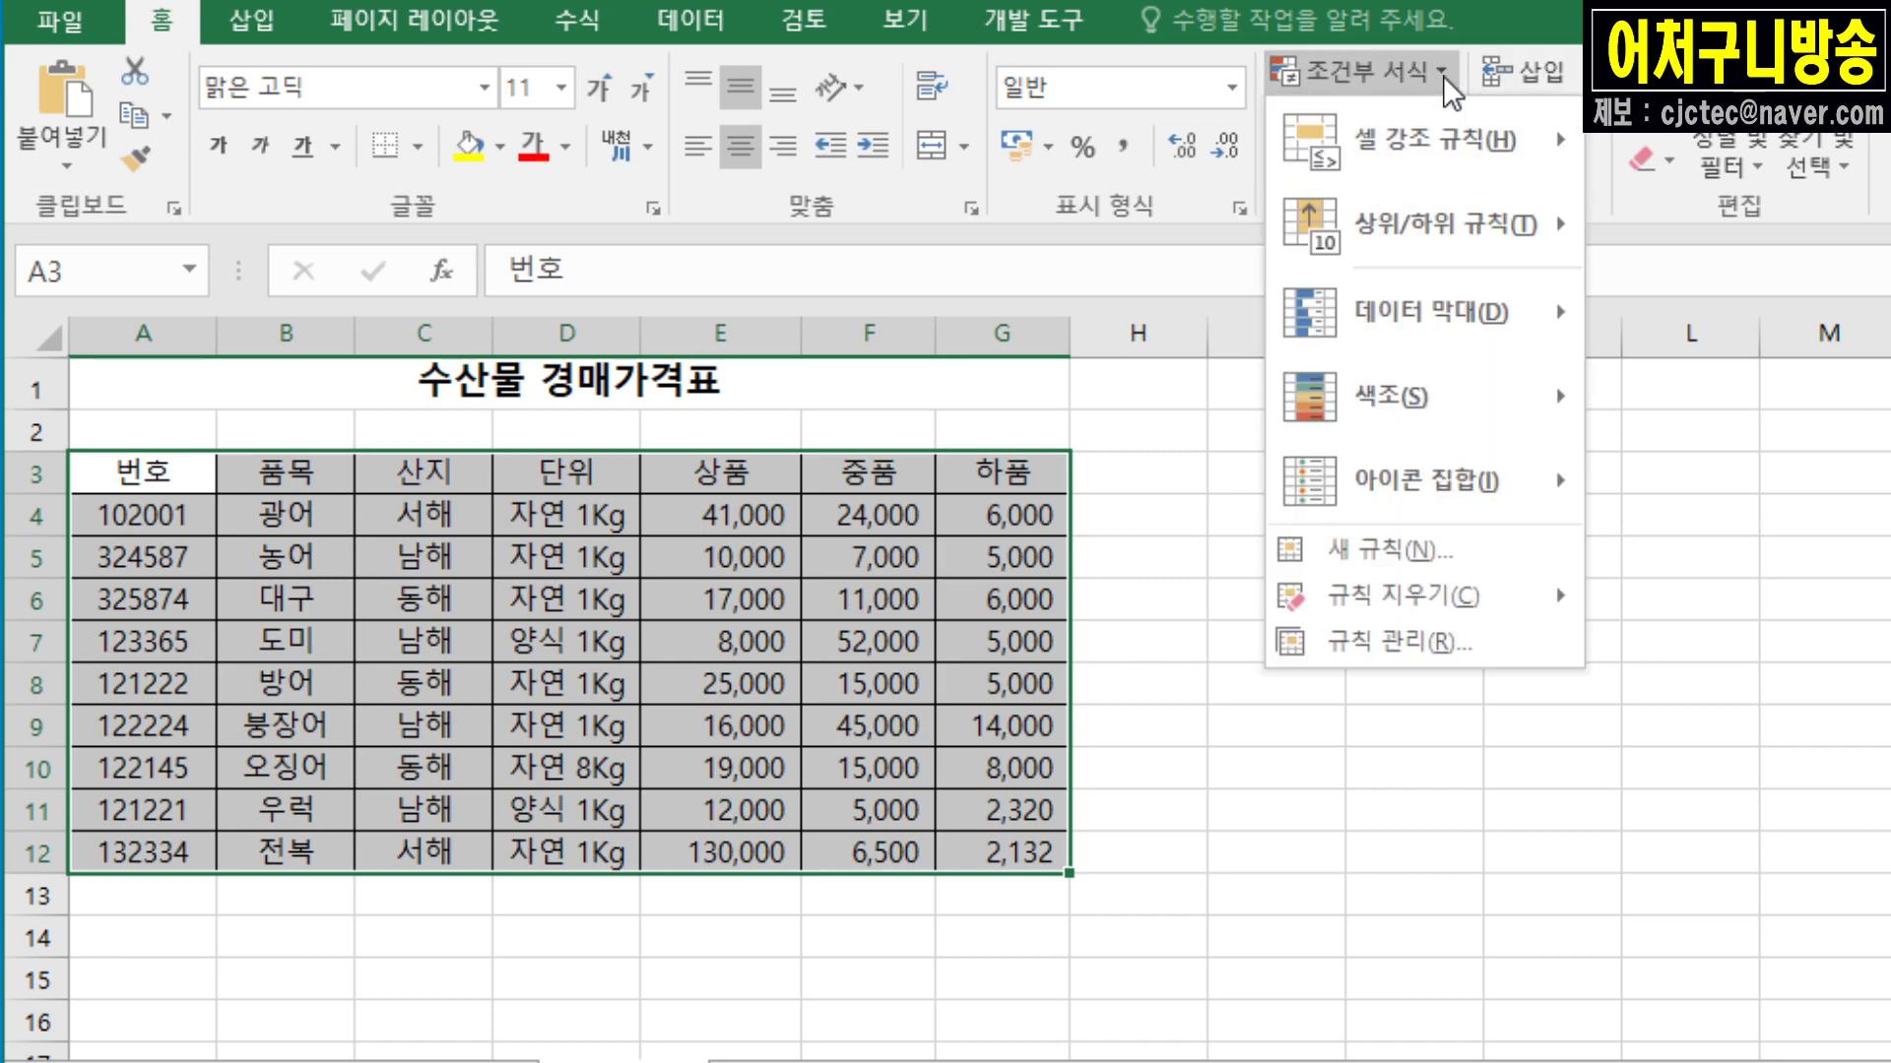
{"action": "left_click", "coordinate": [1345, 554]}
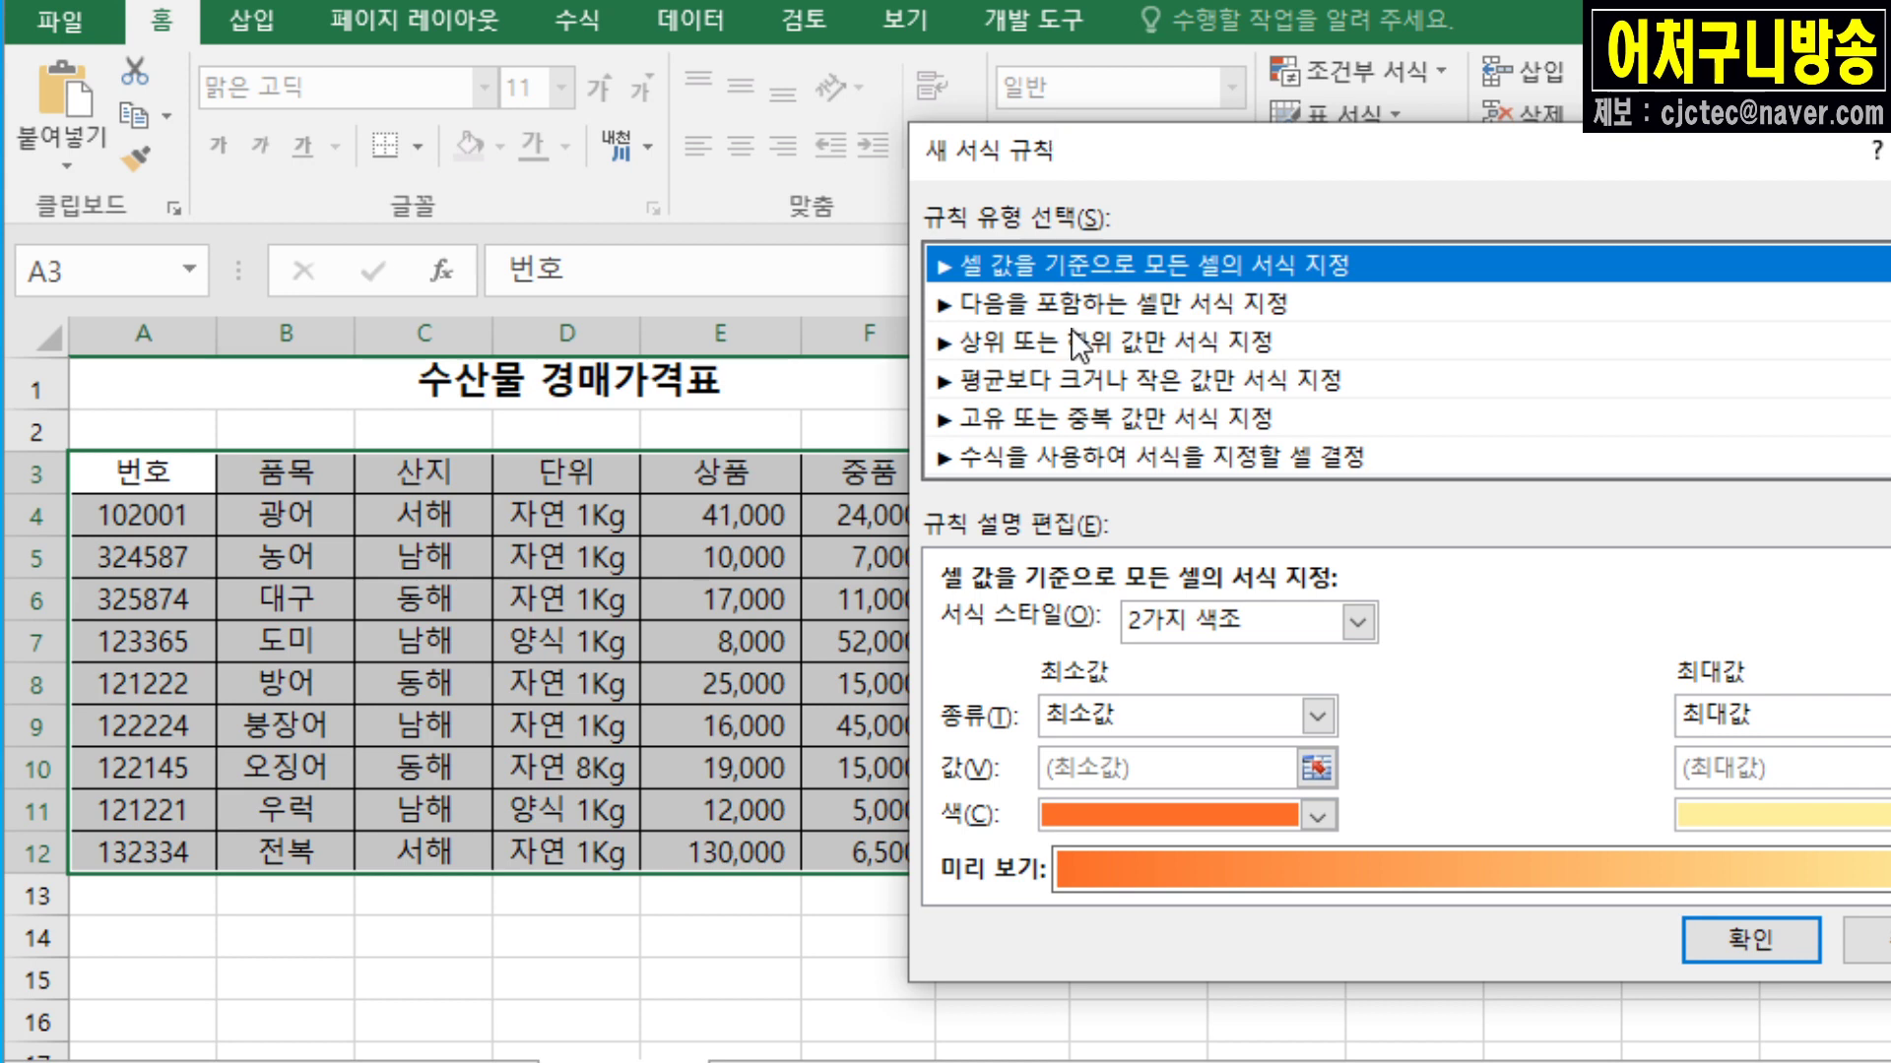
{"action": "left_click", "coordinate": [1123, 457]}
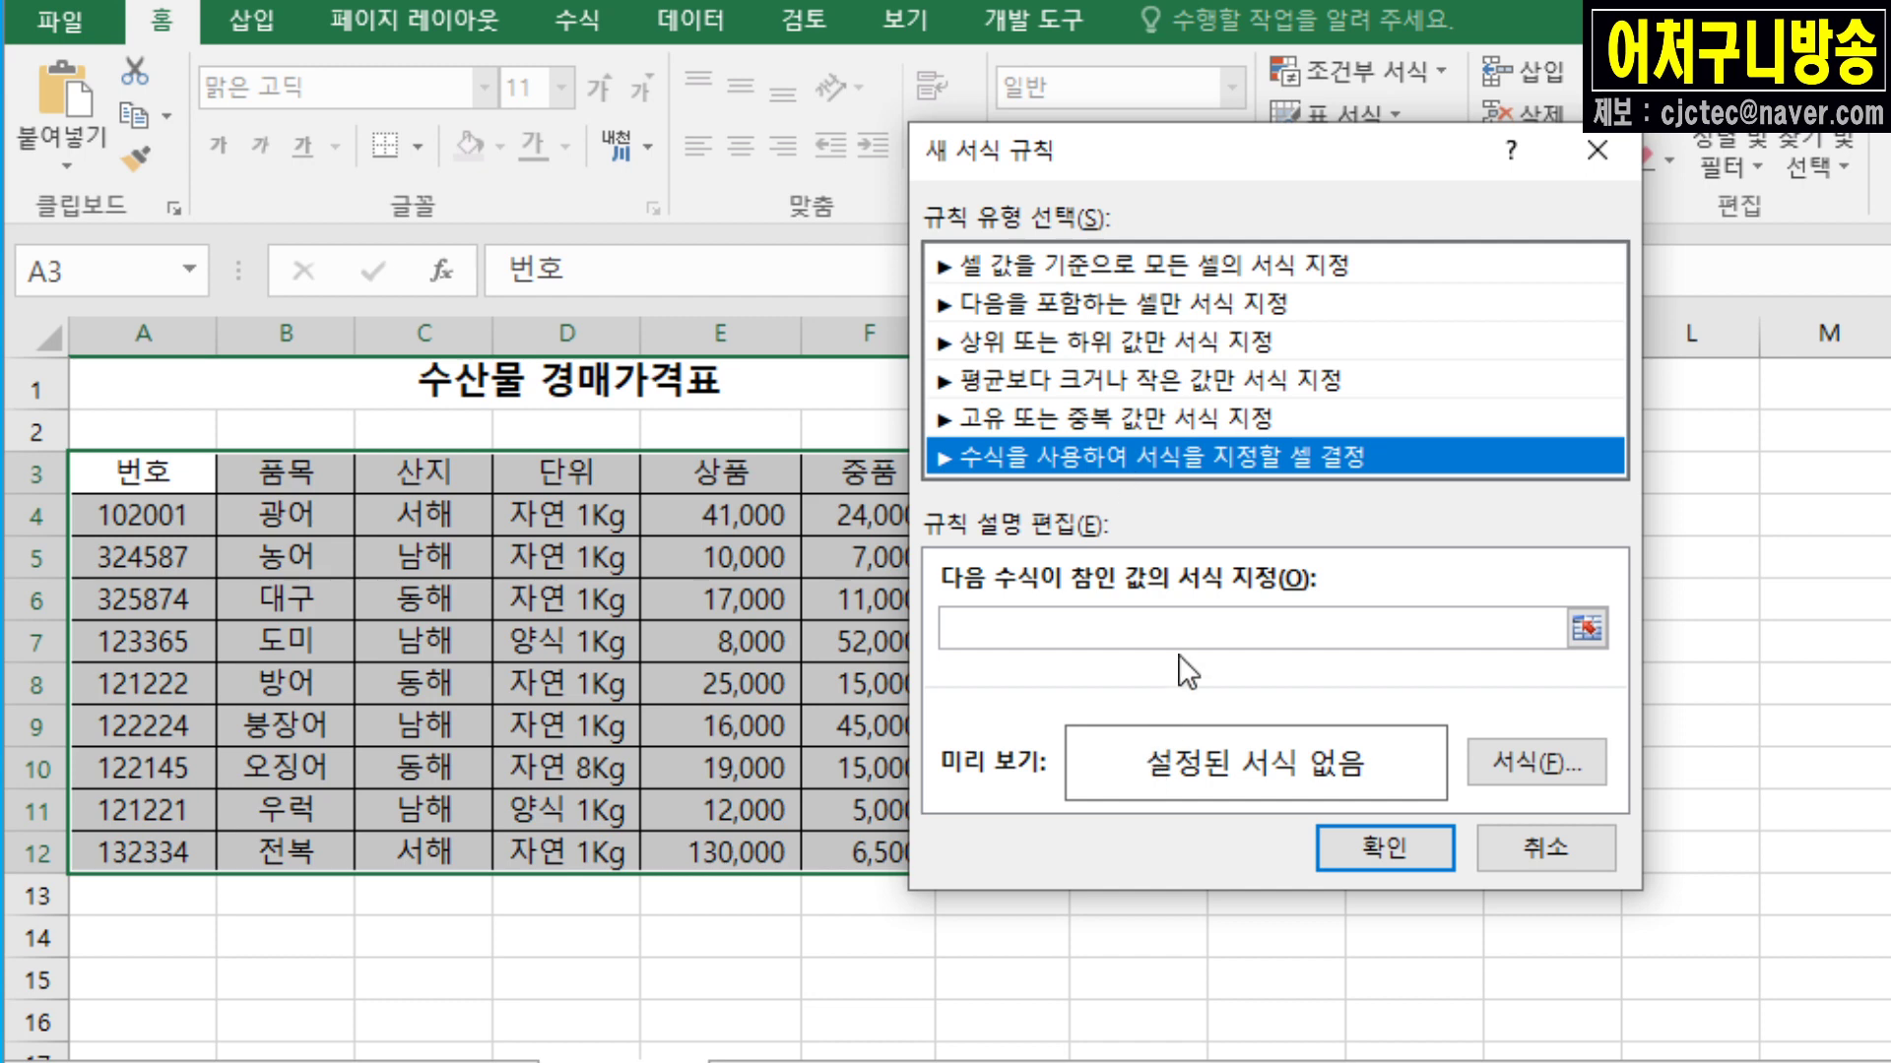
{"action": "left_click", "coordinate": [1195, 631]}
{"action": "left_click", "coordinate": [1195, 630]}
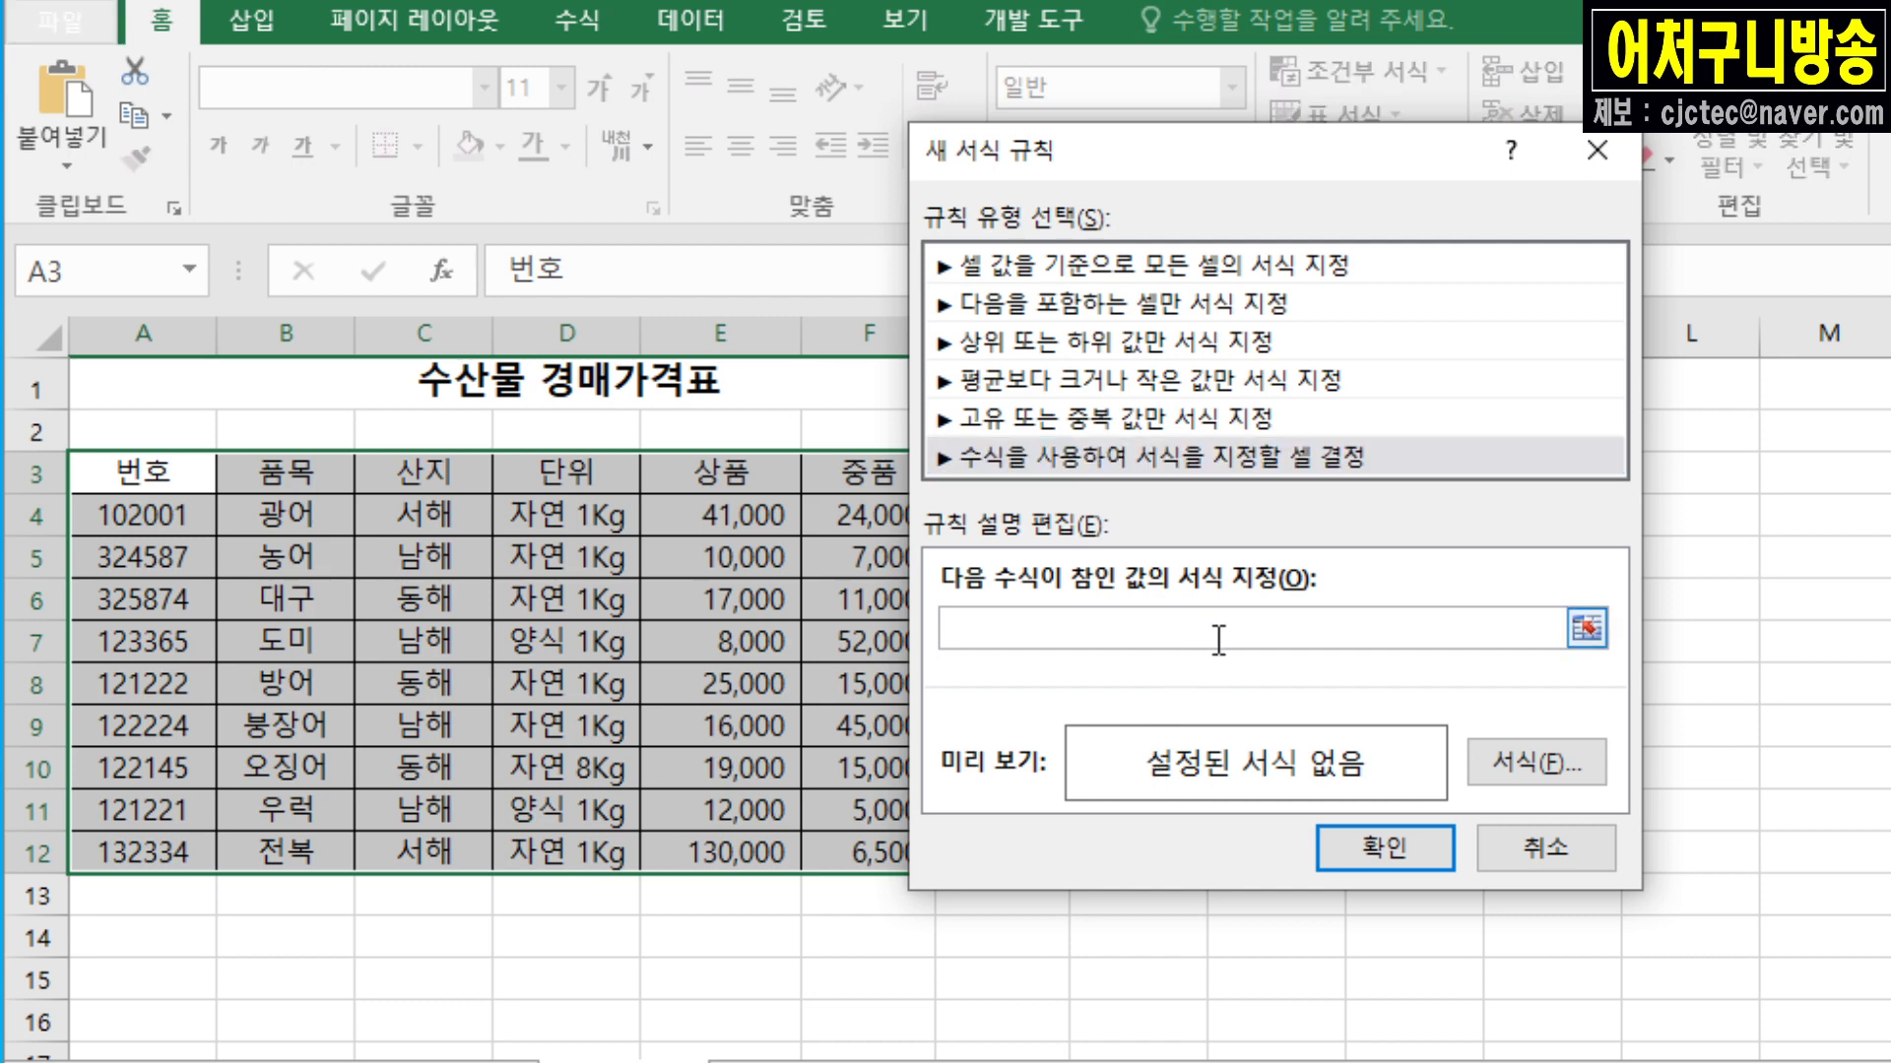
{"action": "type", "text": "="}
{"action": "left_click", "coordinate": [448, 469]}
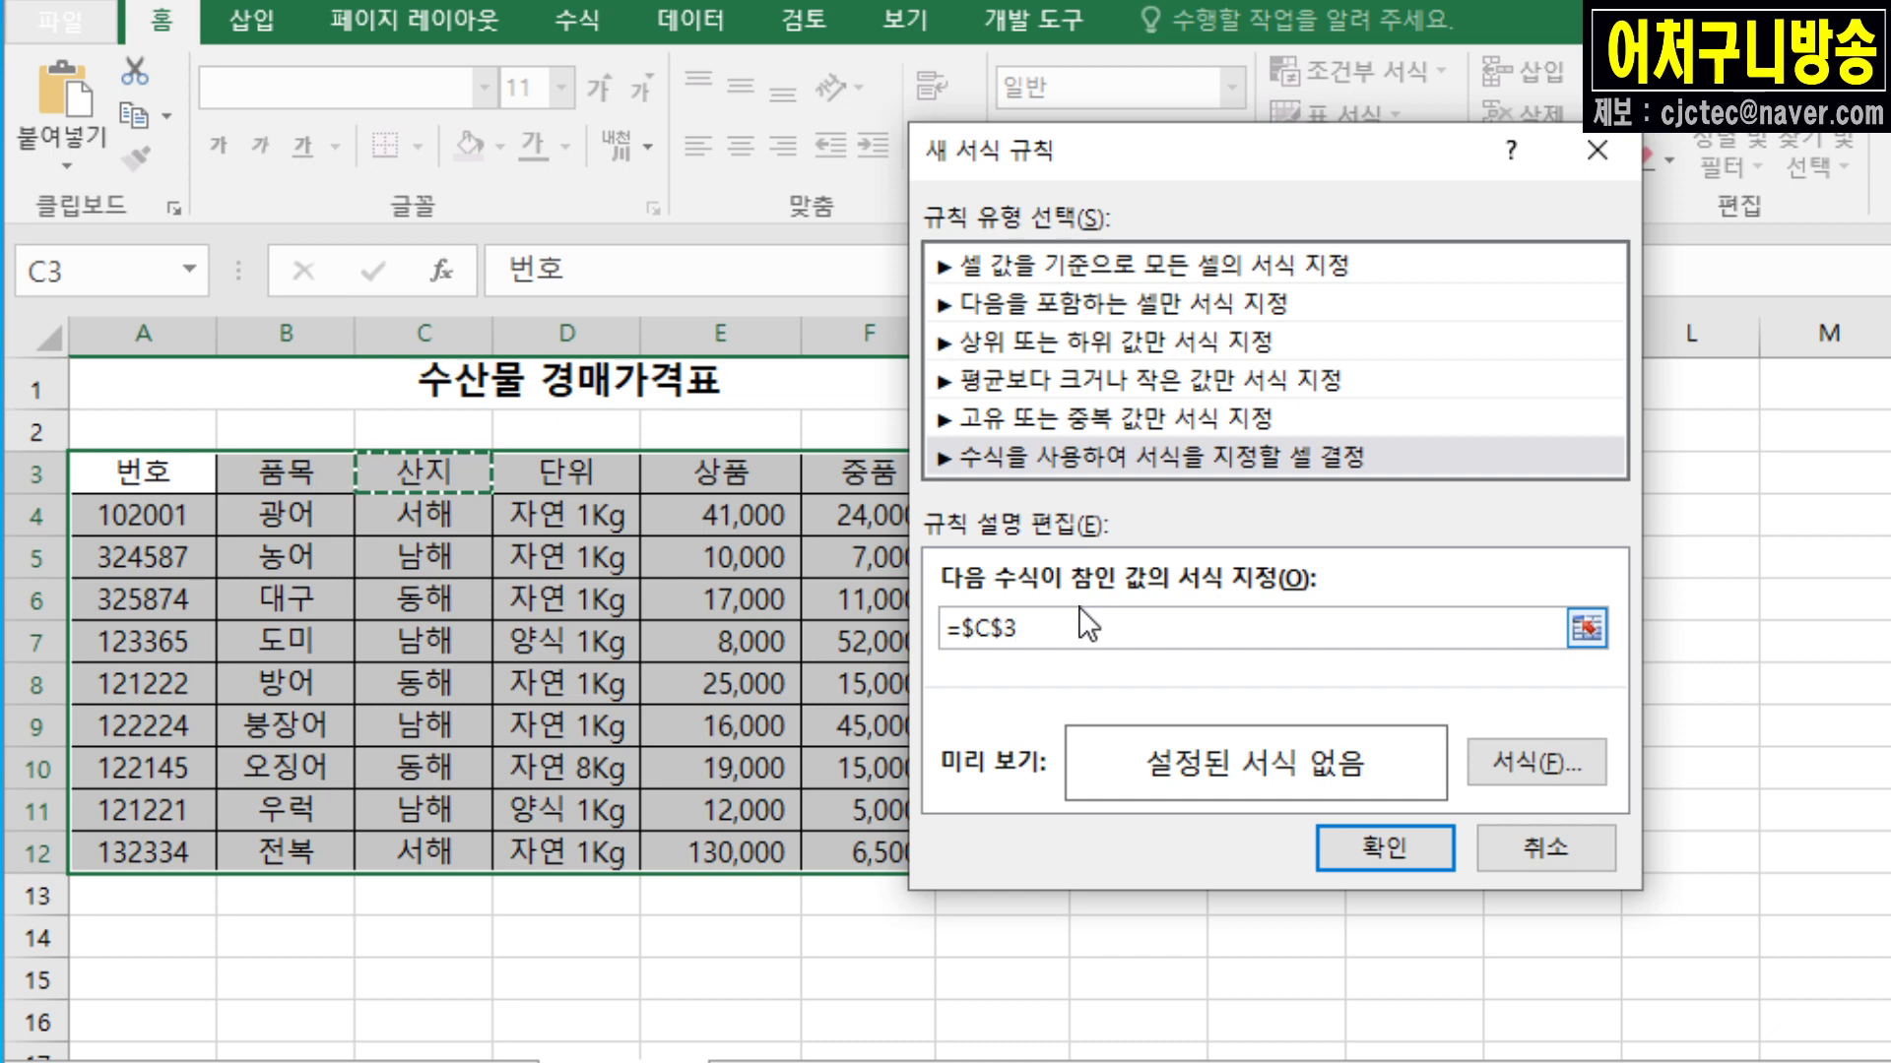
{"action": "key", "text": "F4"}
{"action": "key", "text": "F4"}
{"action": "type", "text": "="}
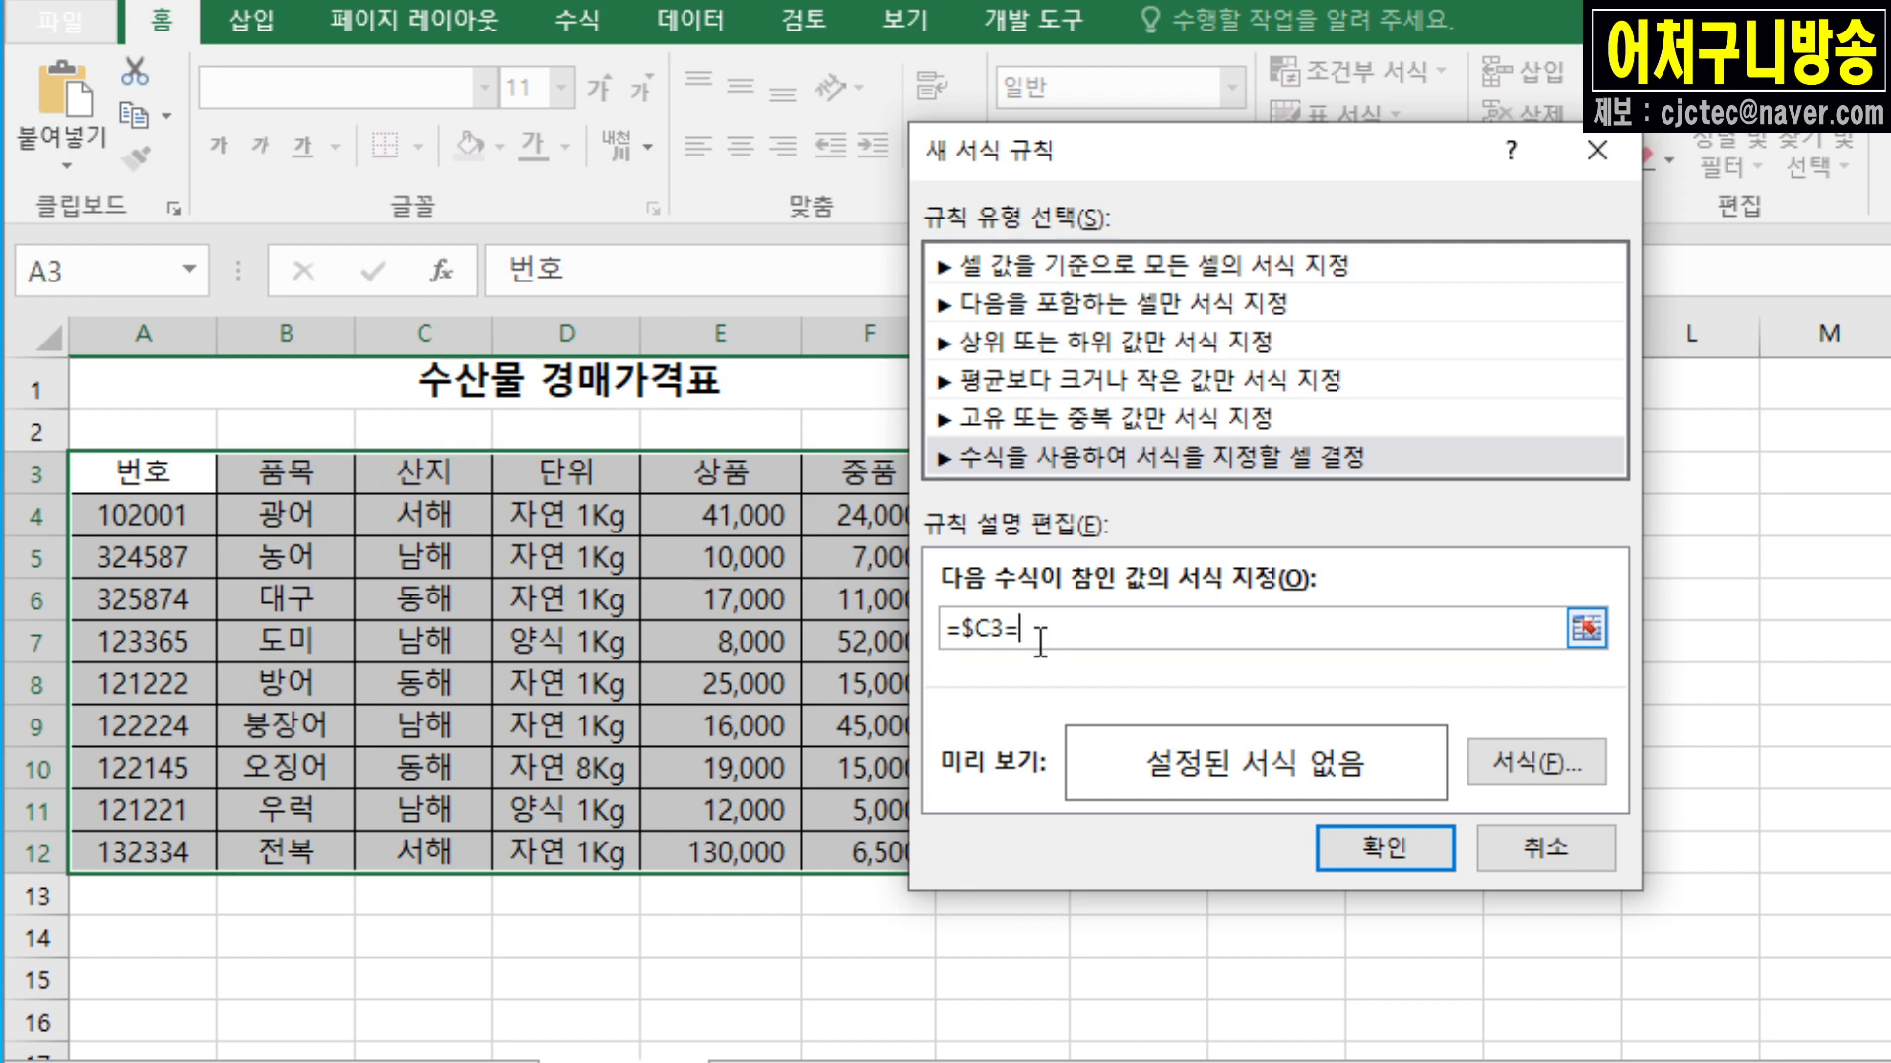
{"action": "type", "text": "서해"}
Step: Set the new rule's font style to italic (기울임꼴) and apply the rule to the table
{"action": "left_click", "coordinate": [1558, 752]}
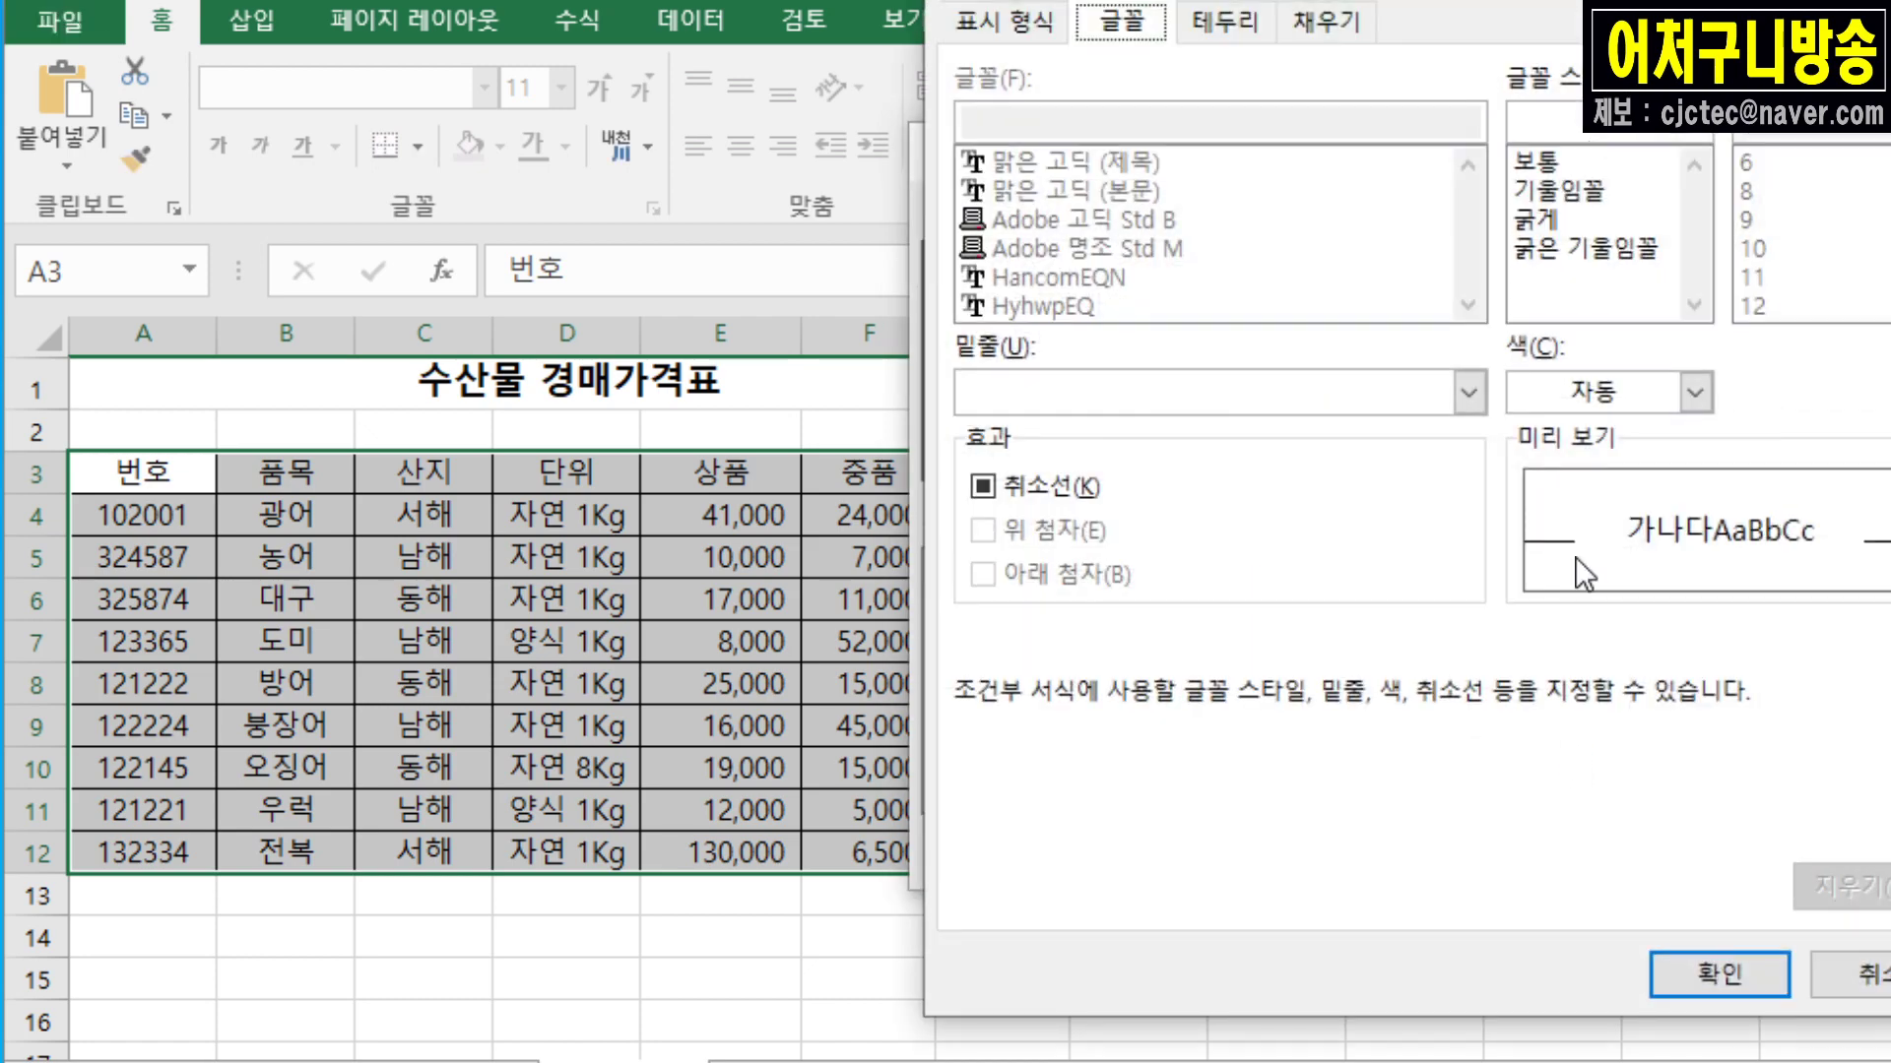
{"action": "left_click", "coordinate": [1576, 189]}
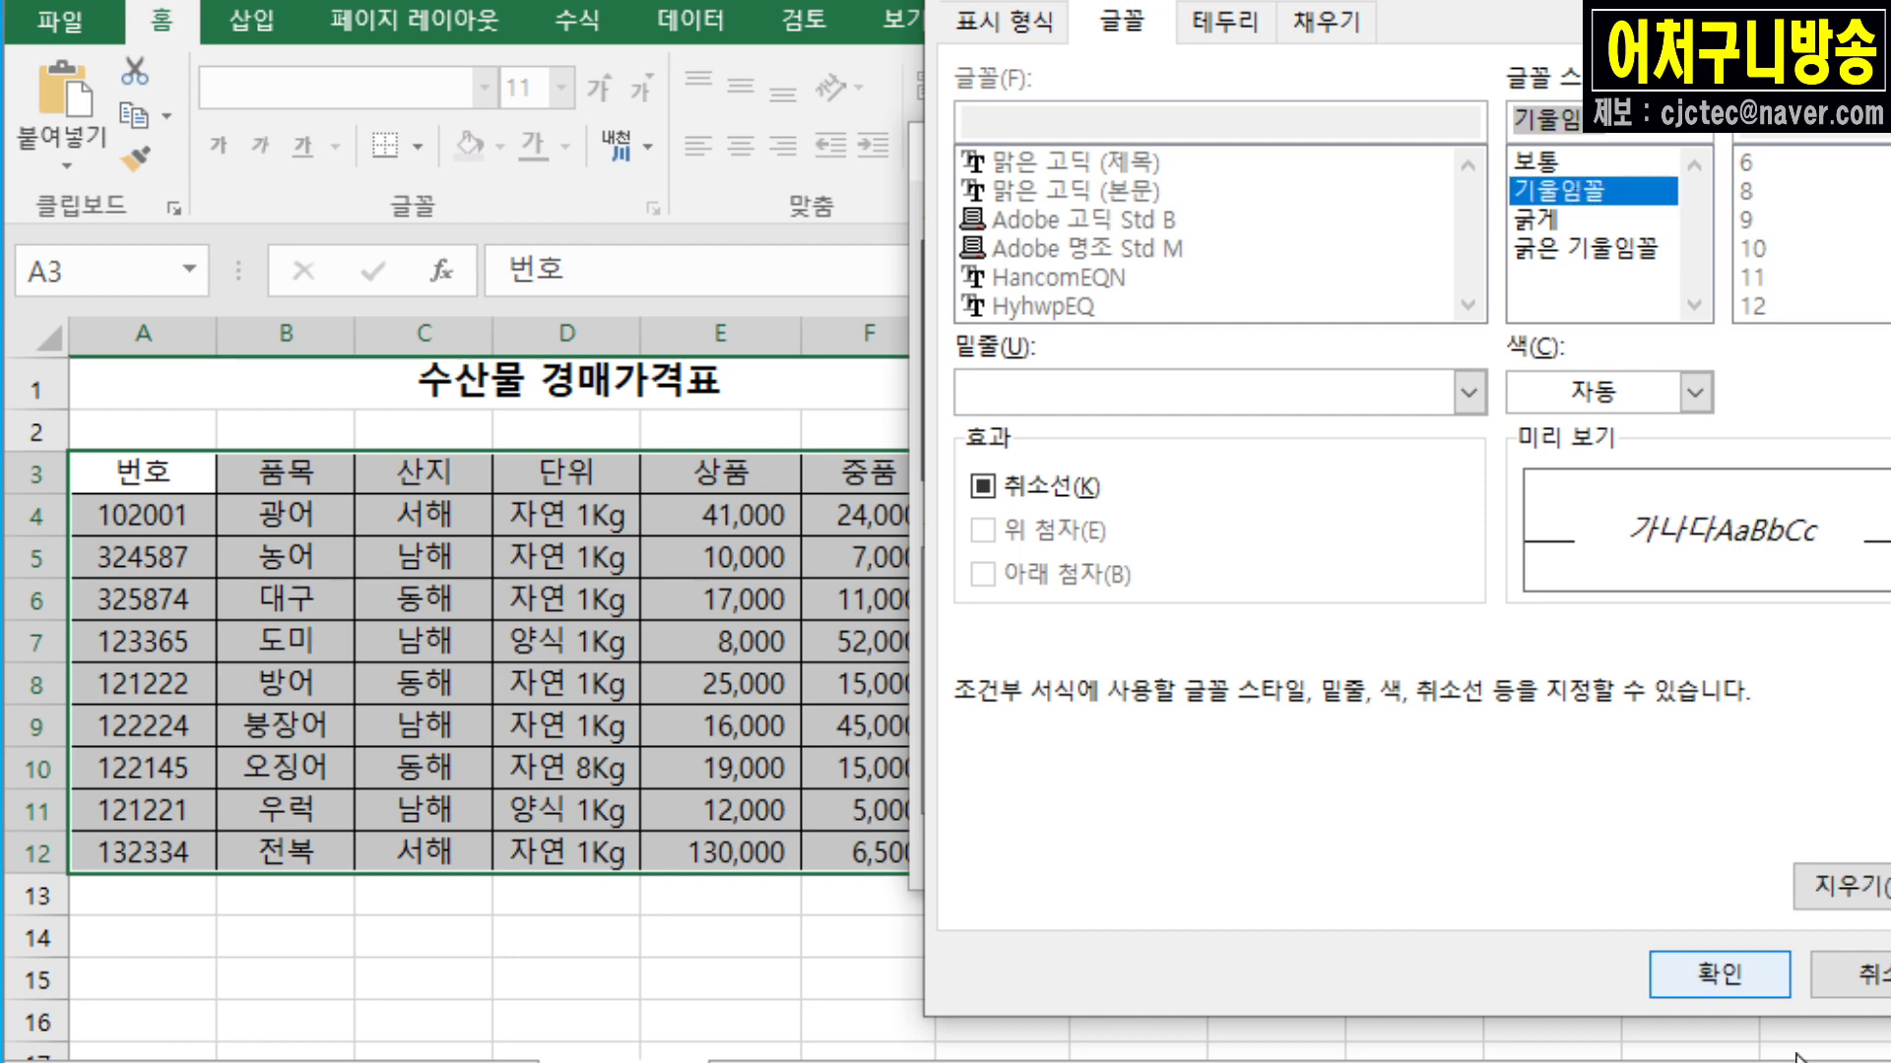
{"action": "left_click", "coordinate": [1757, 969]}
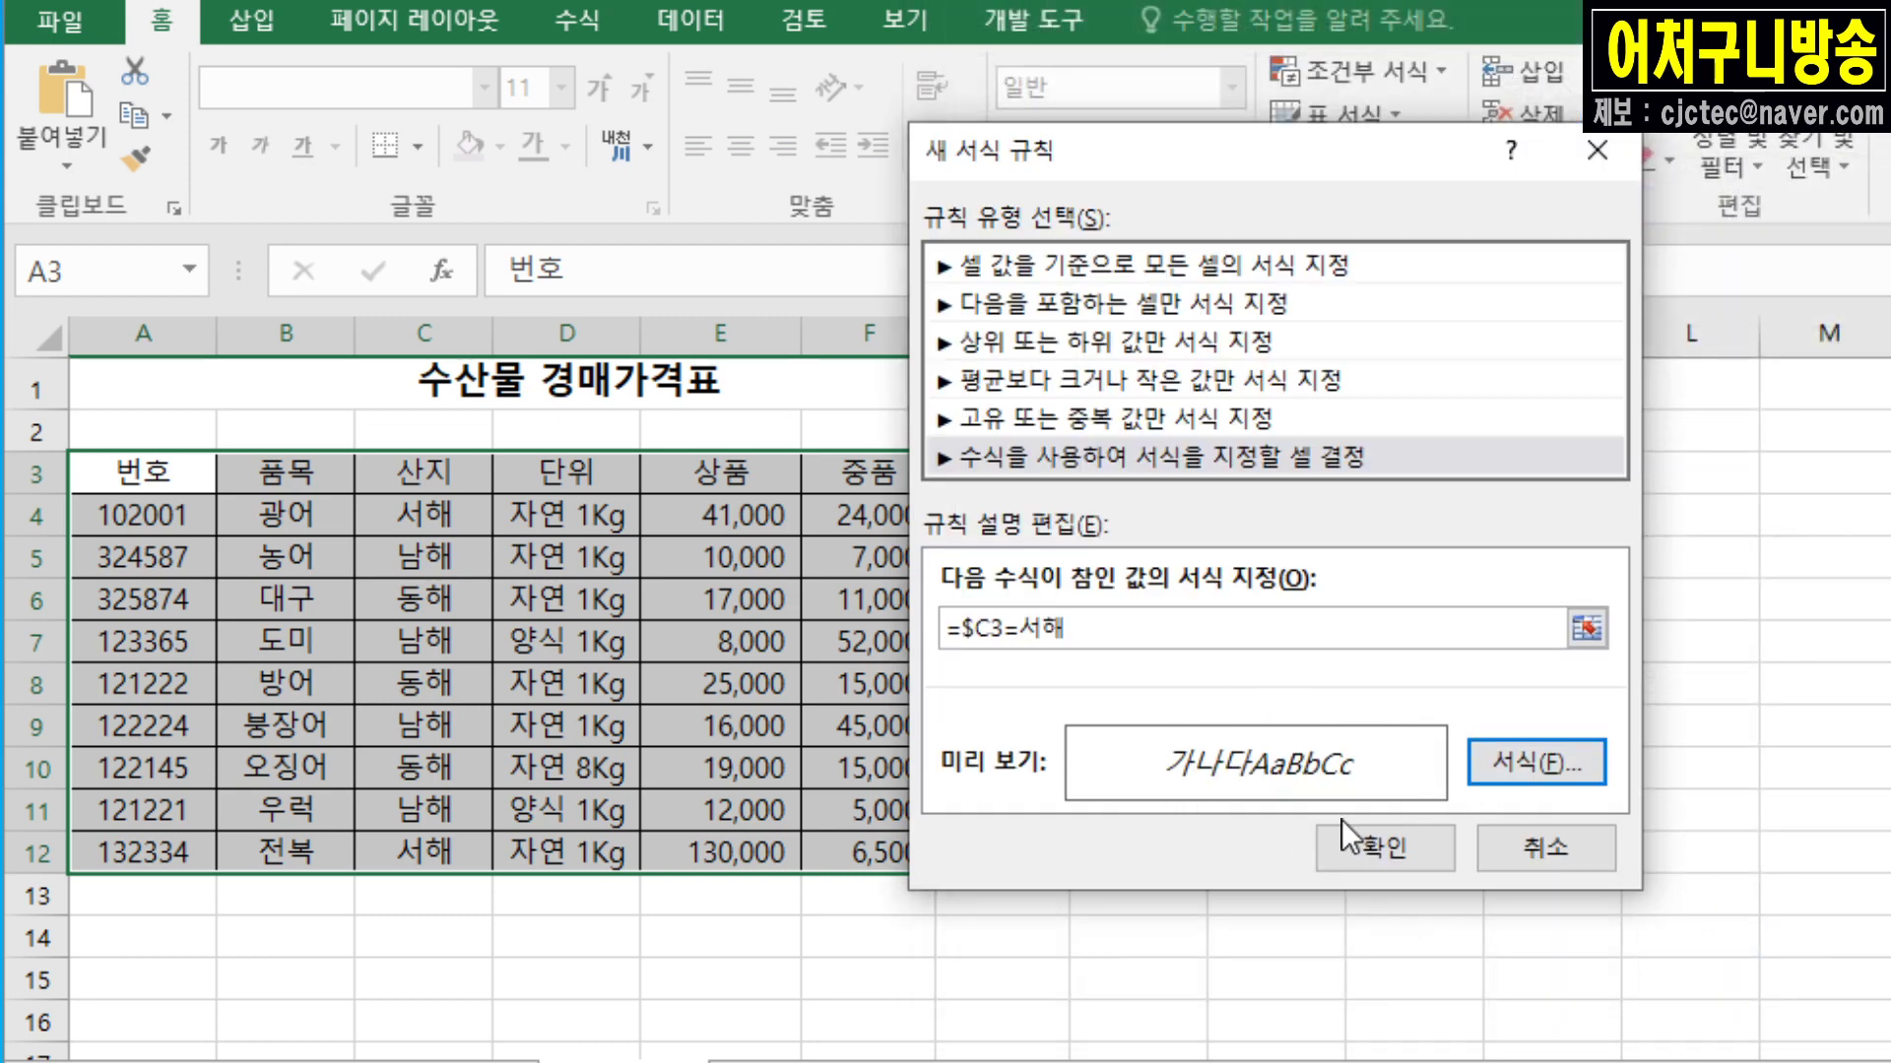
{"action": "left_click", "coordinate": [1393, 831]}
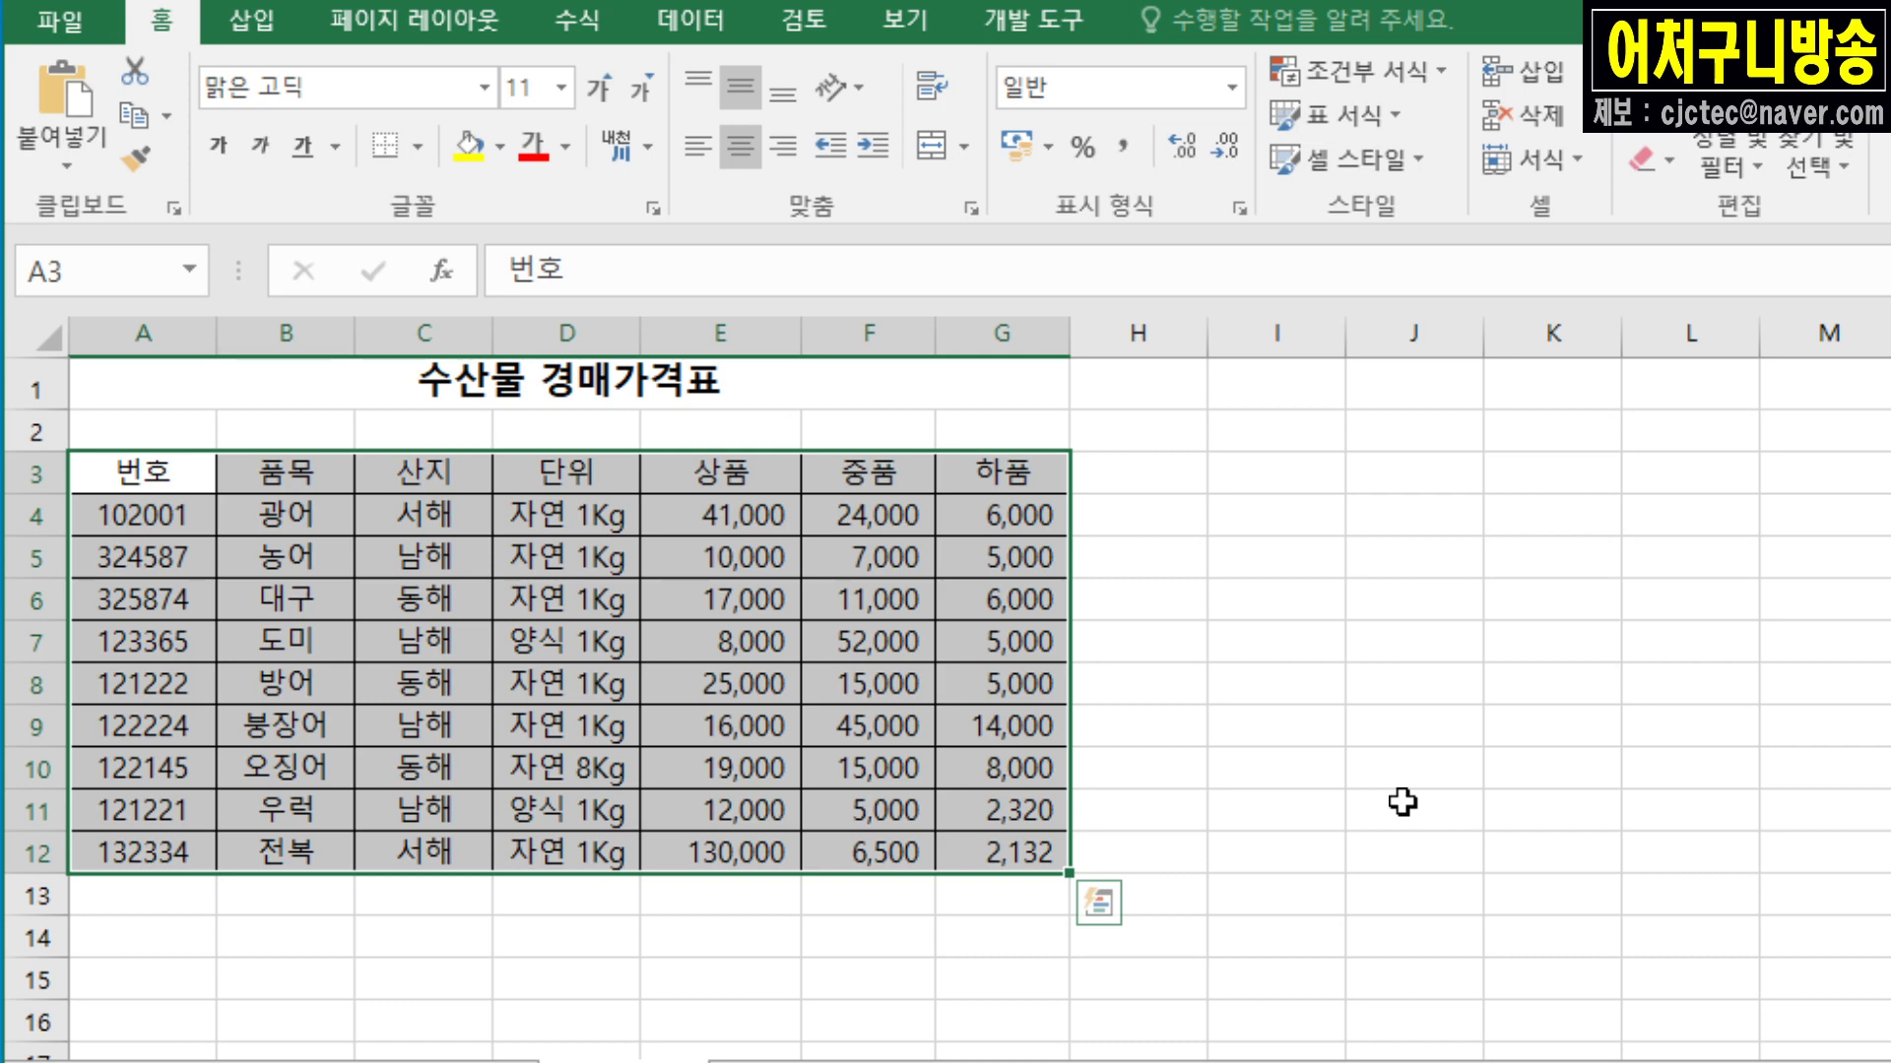
Step: Edit the existing conditional formatting rule's formula to =$C3="서해", adding quotation marks around the text
{"action": "left_click", "coordinate": [1434, 65]}
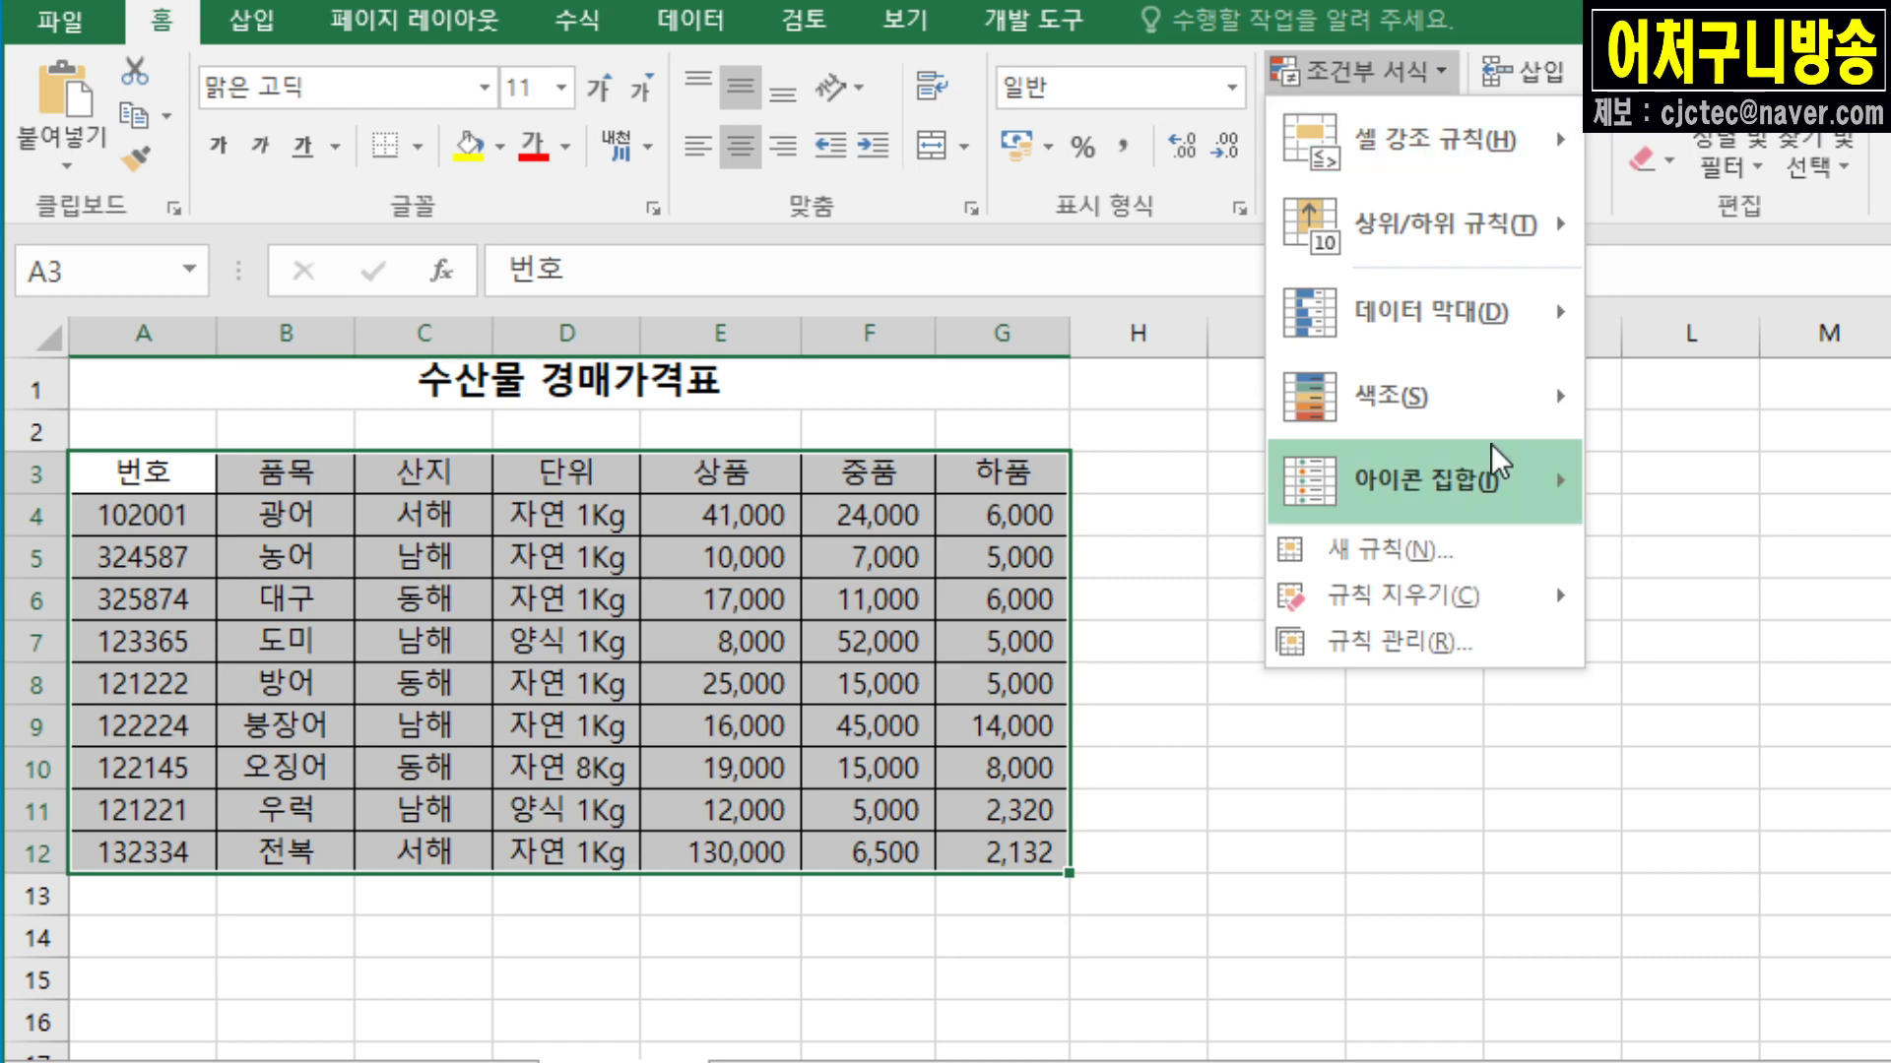
{"action": "left_click", "coordinate": [1481, 640]}
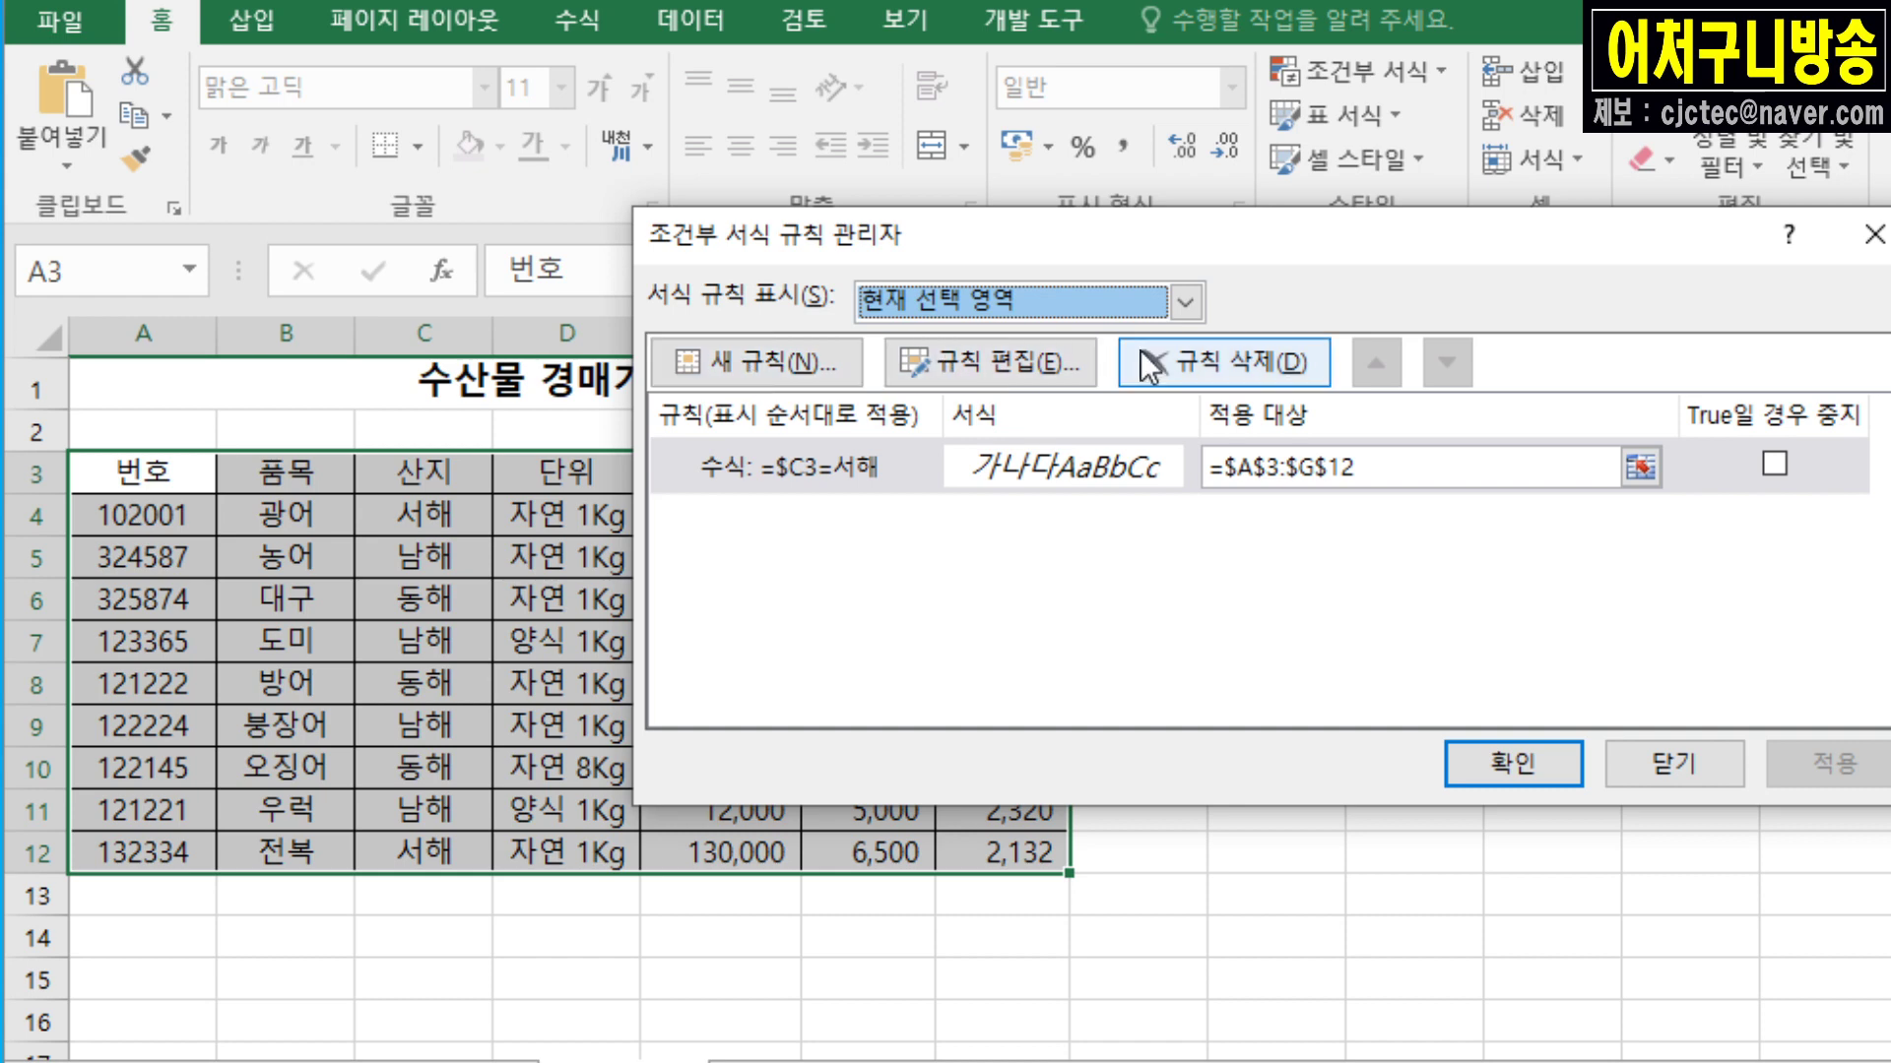
{"action": "left_click", "coordinate": [990, 369]}
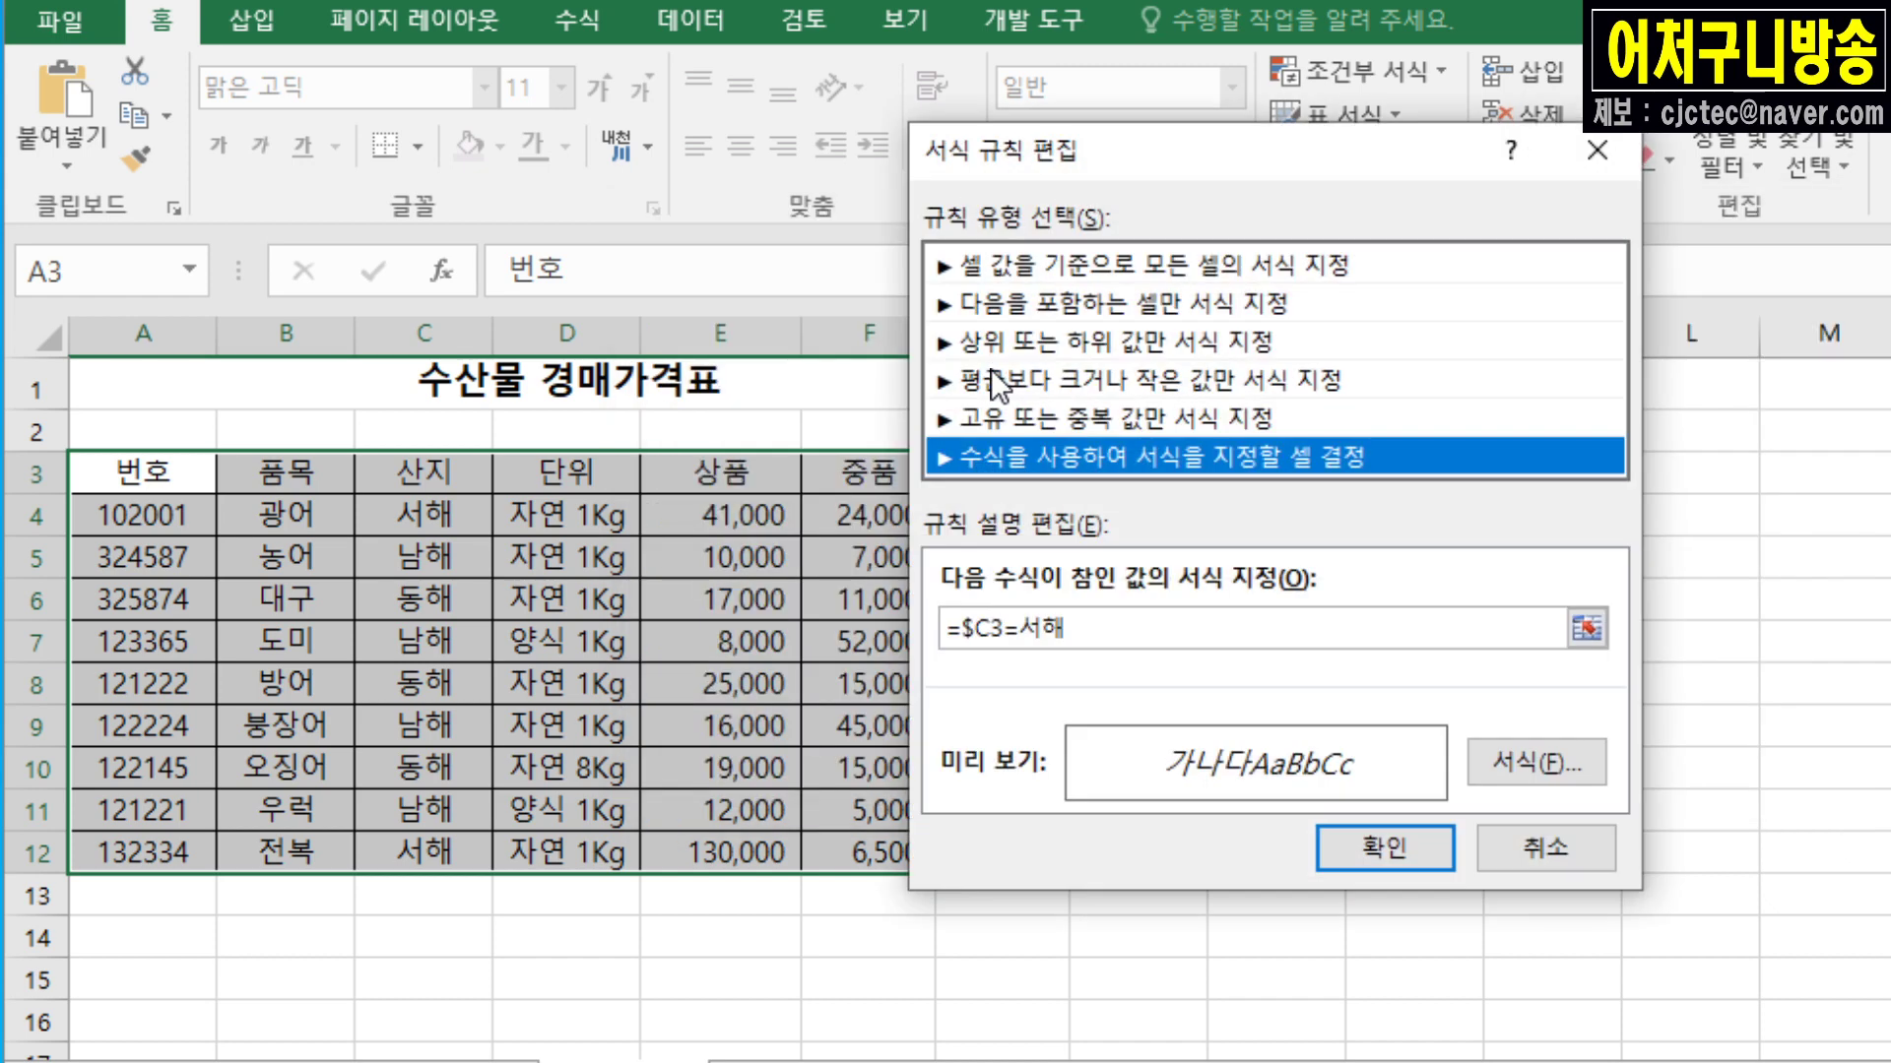
{"action": "left_click", "coordinate": [1020, 628]}
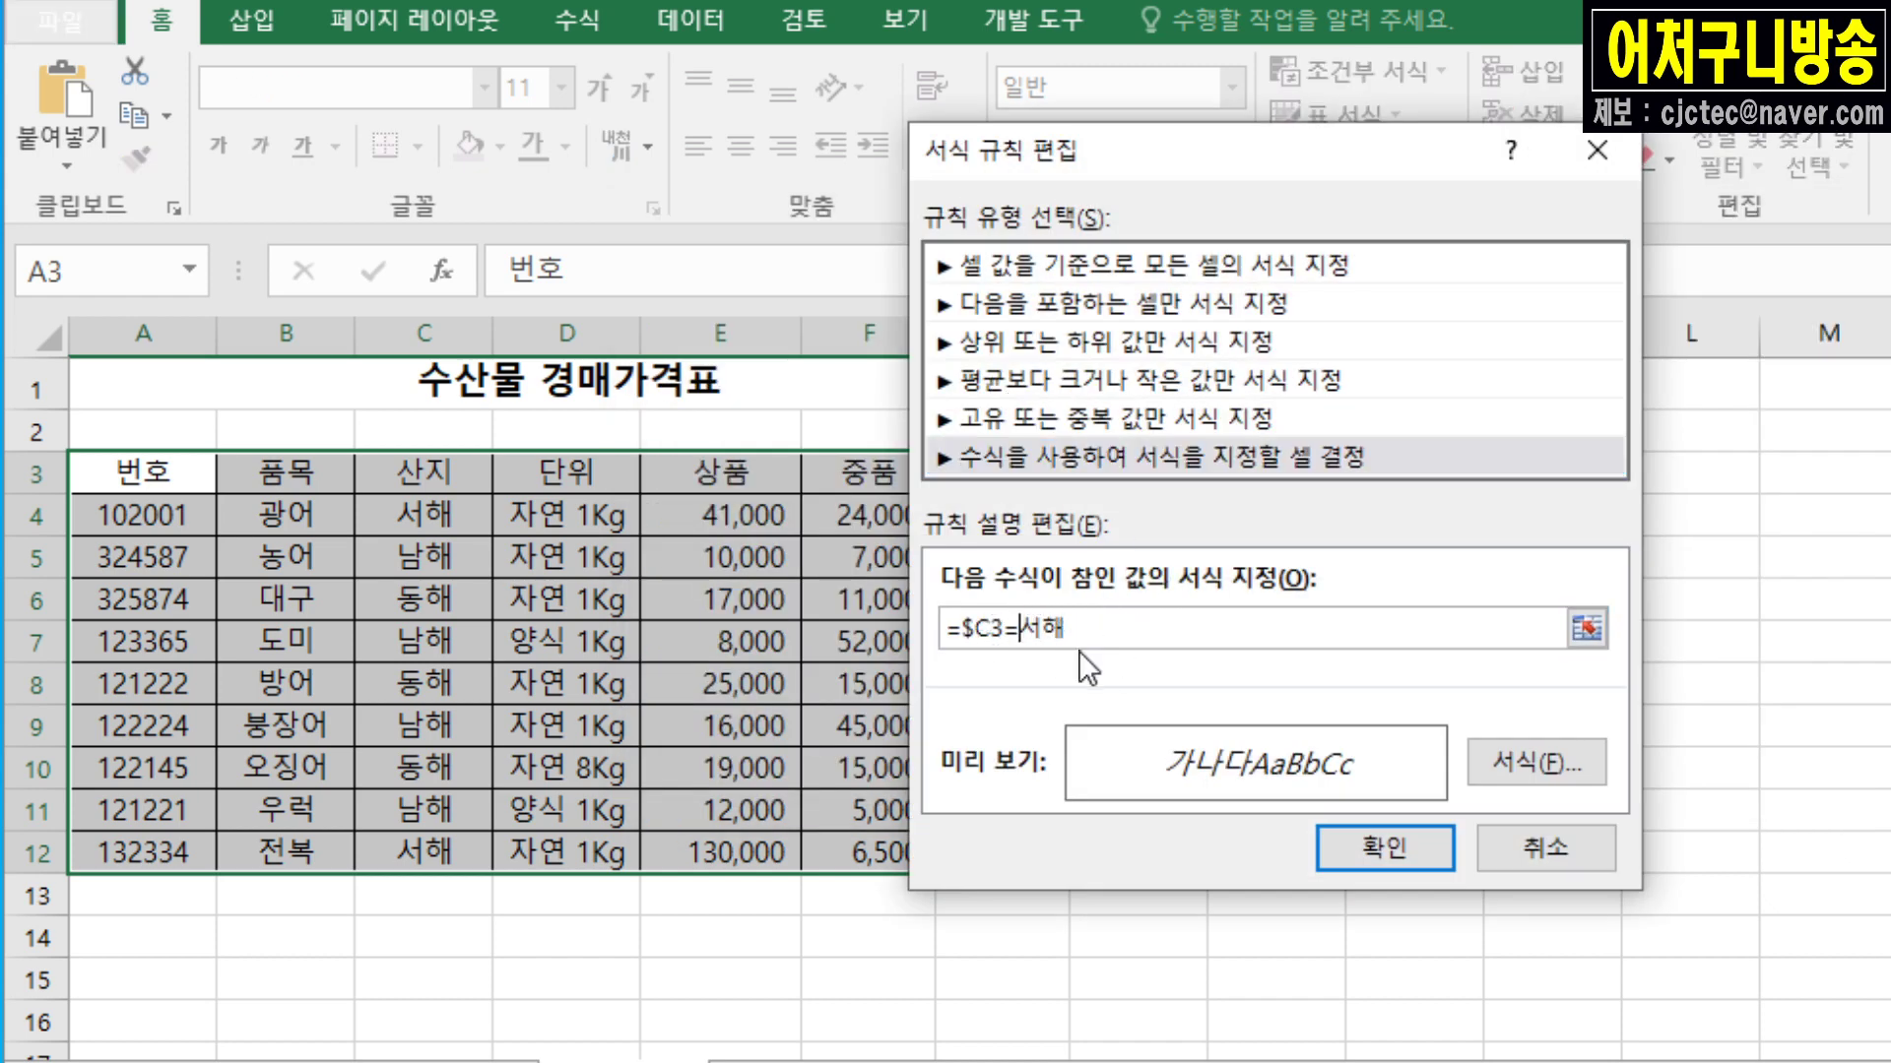
{"action": "type", "text": "\""}
{"action": "left_click", "coordinate": [1118, 635]}
{"action": "type", "text": "\""}
Step: Keep the rule's font style as italic (기울임꼴) and apply the edited rule to the table
{"action": "left_click", "coordinate": [1522, 761]}
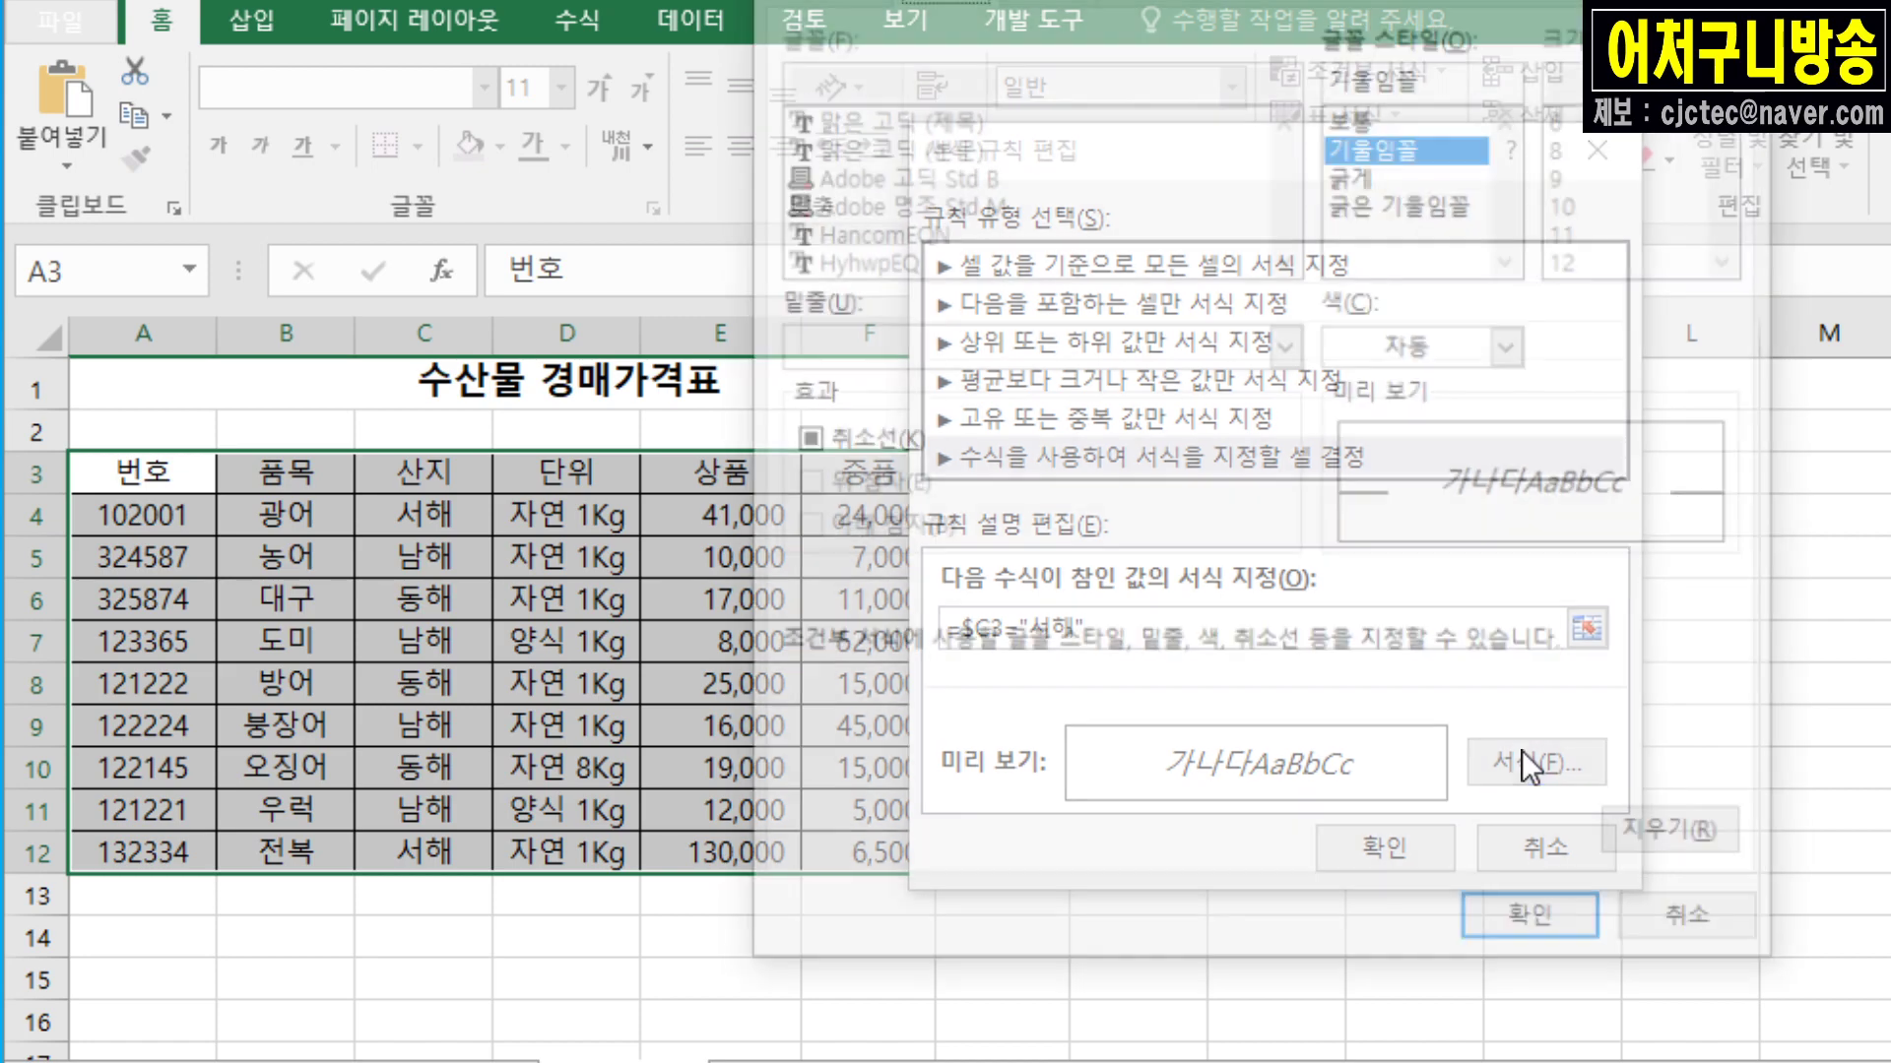
{"action": "left_click", "coordinate": [1397, 144]}
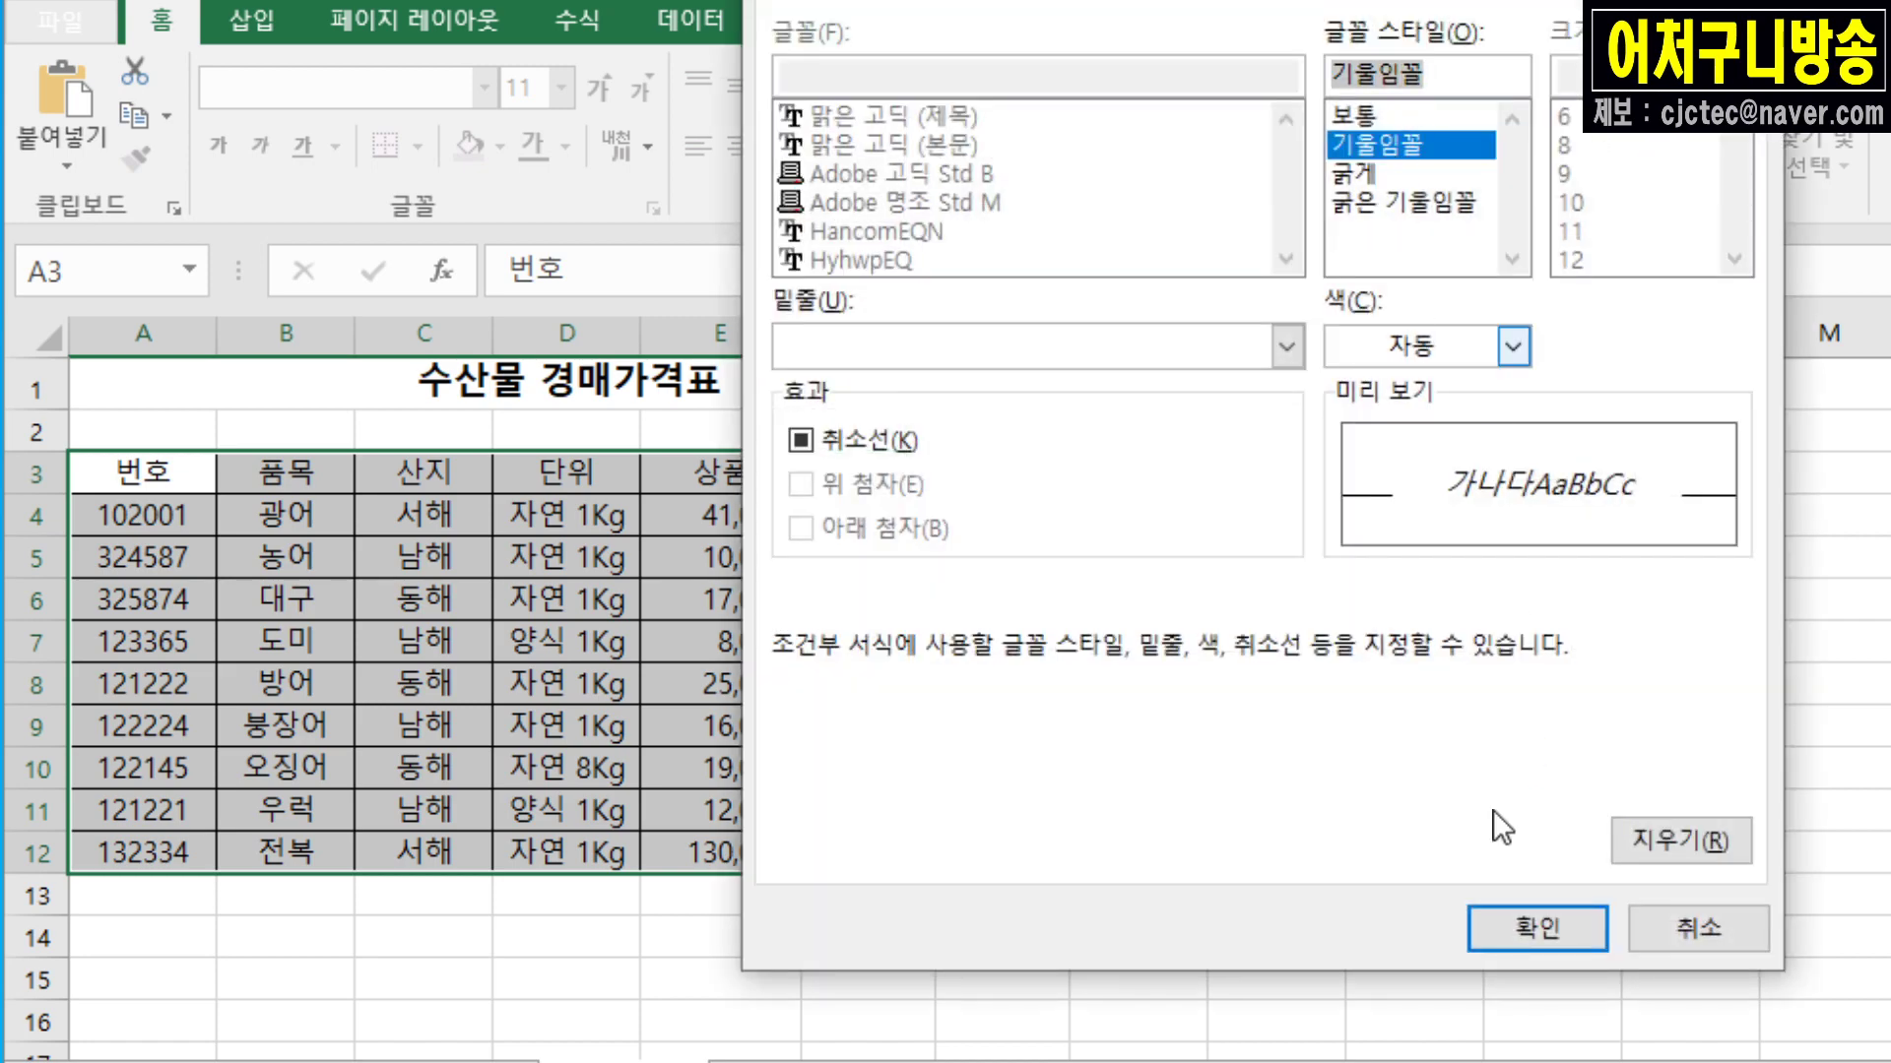
{"action": "left_click", "coordinate": [1558, 924]}
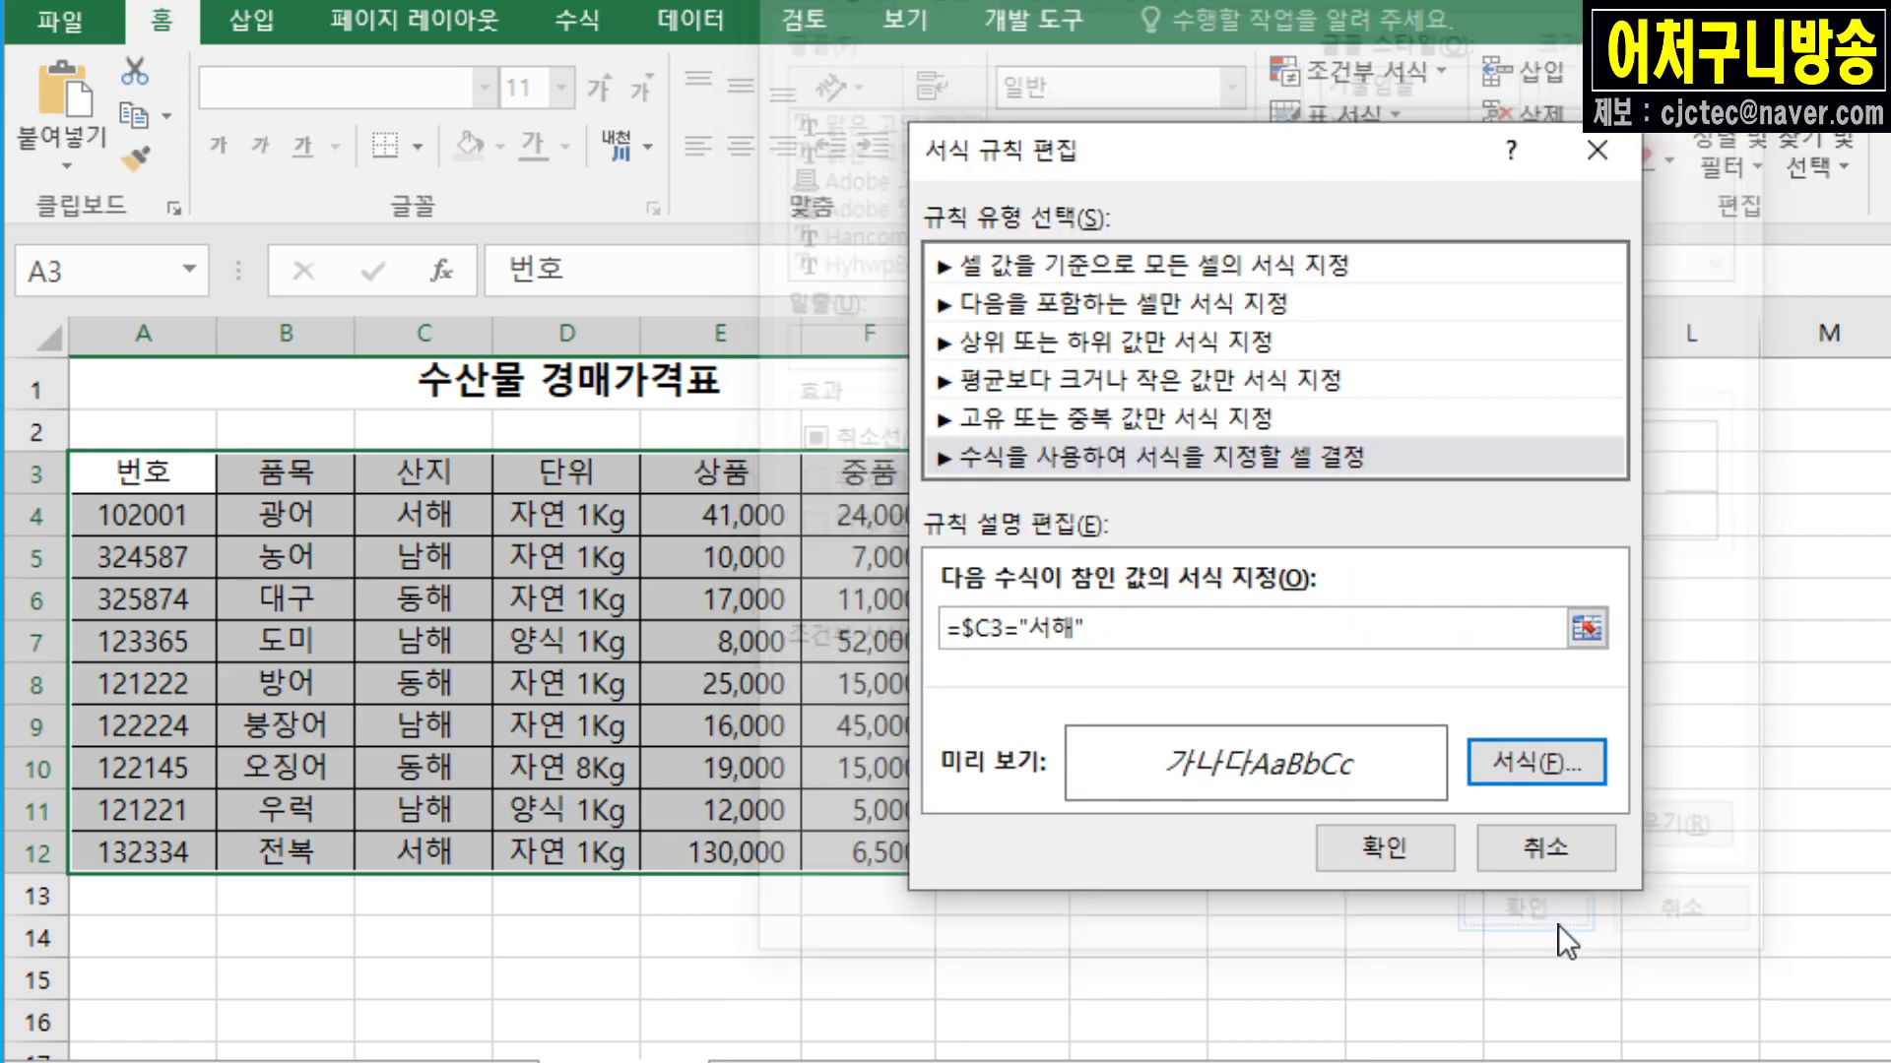
{"action": "left_click", "coordinate": [1368, 855]}
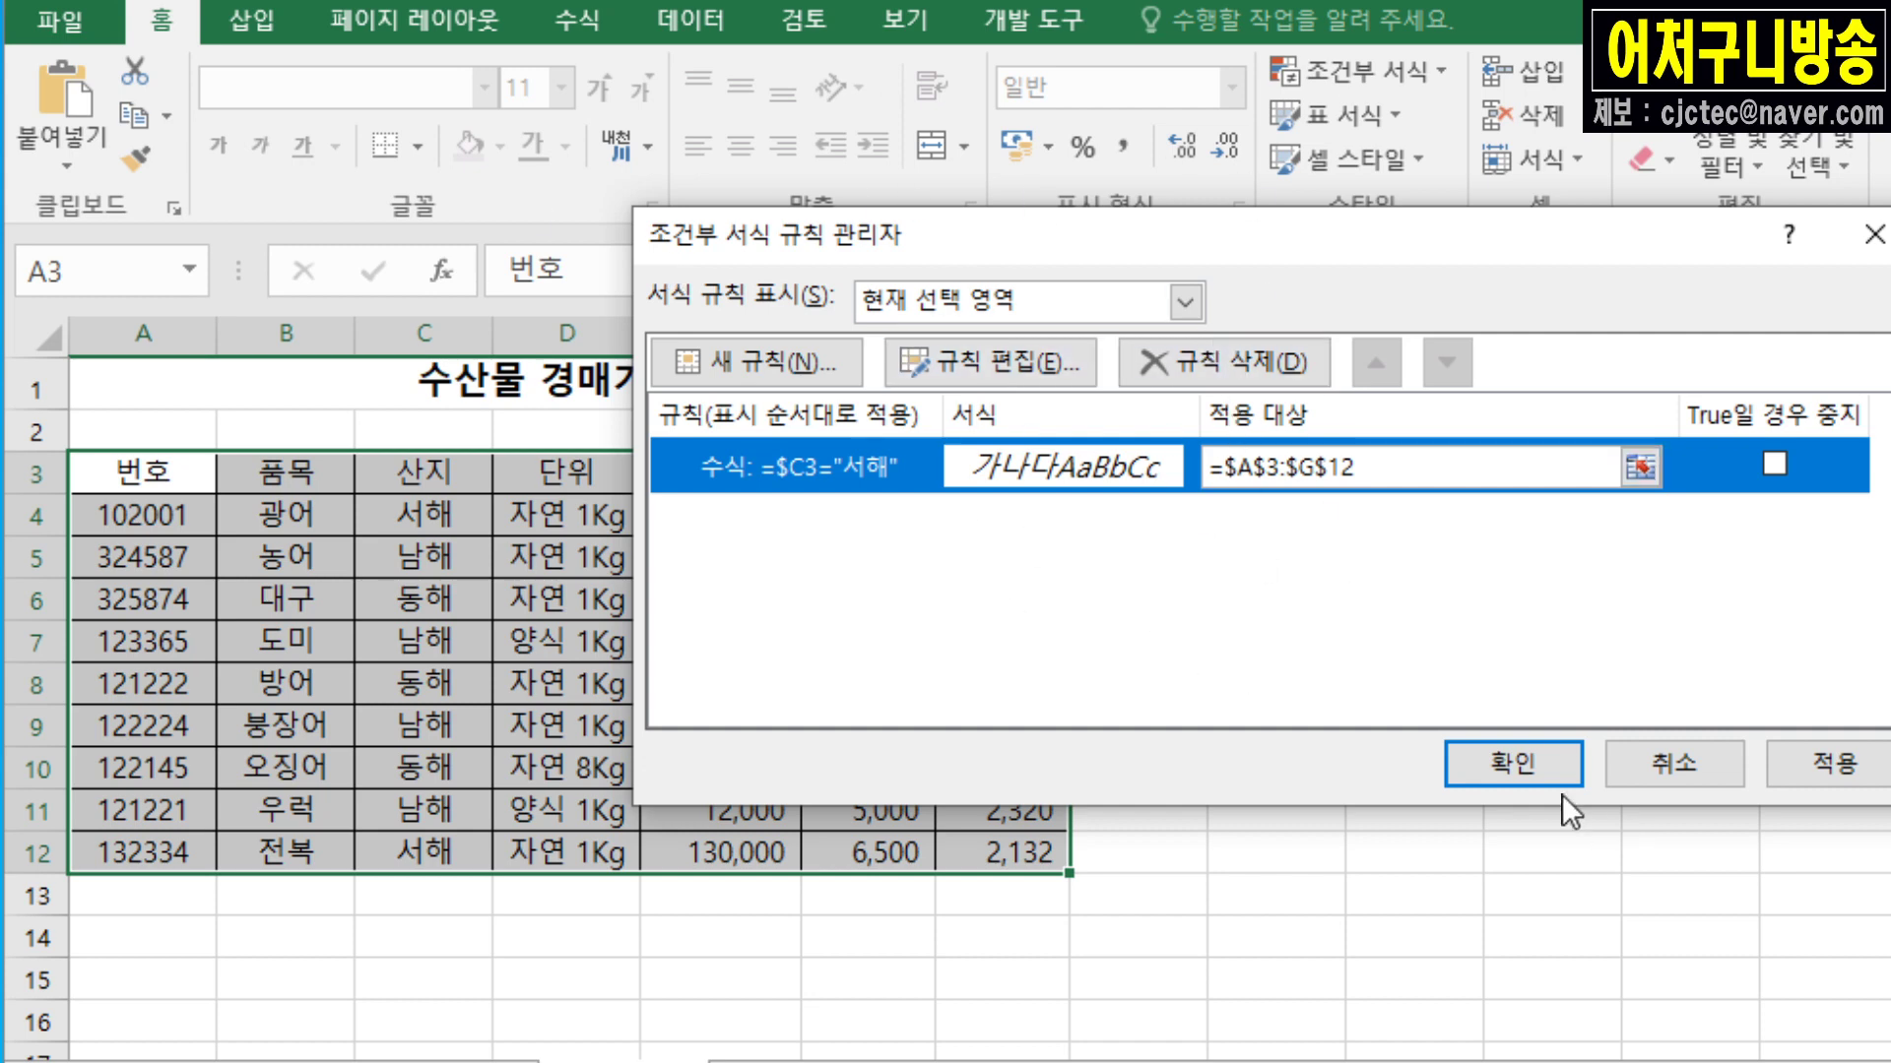
{"action": "left_click", "coordinate": [1516, 763]}
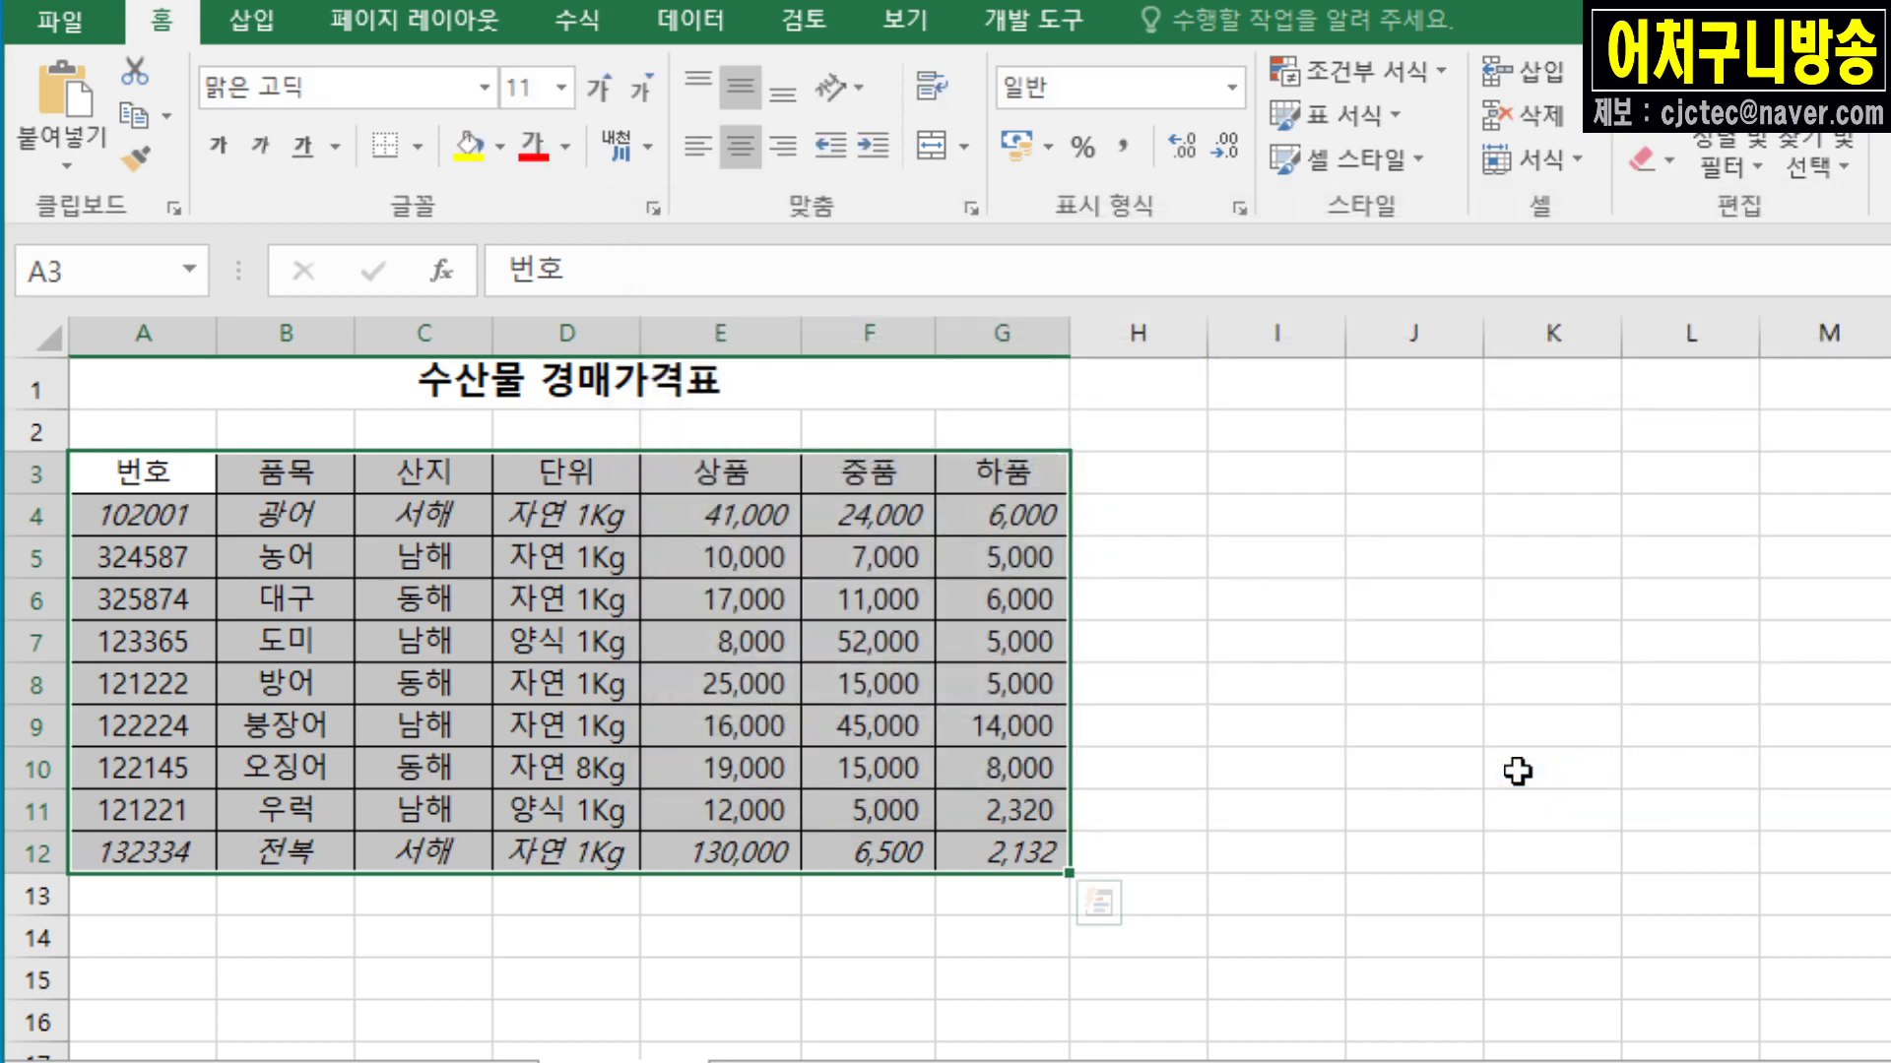
Step: Clear the conditional formatting rules from cell C4 only
{"action": "left_click_drag", "start_coordinate": [157, 519], "coordinate": [531, 475]}
{"action": "left_click_drag", "start_coordinate": [135, 838], "coordinate": [434, 844]}
{"action": "left_click", "coordinate": [372, 520]}
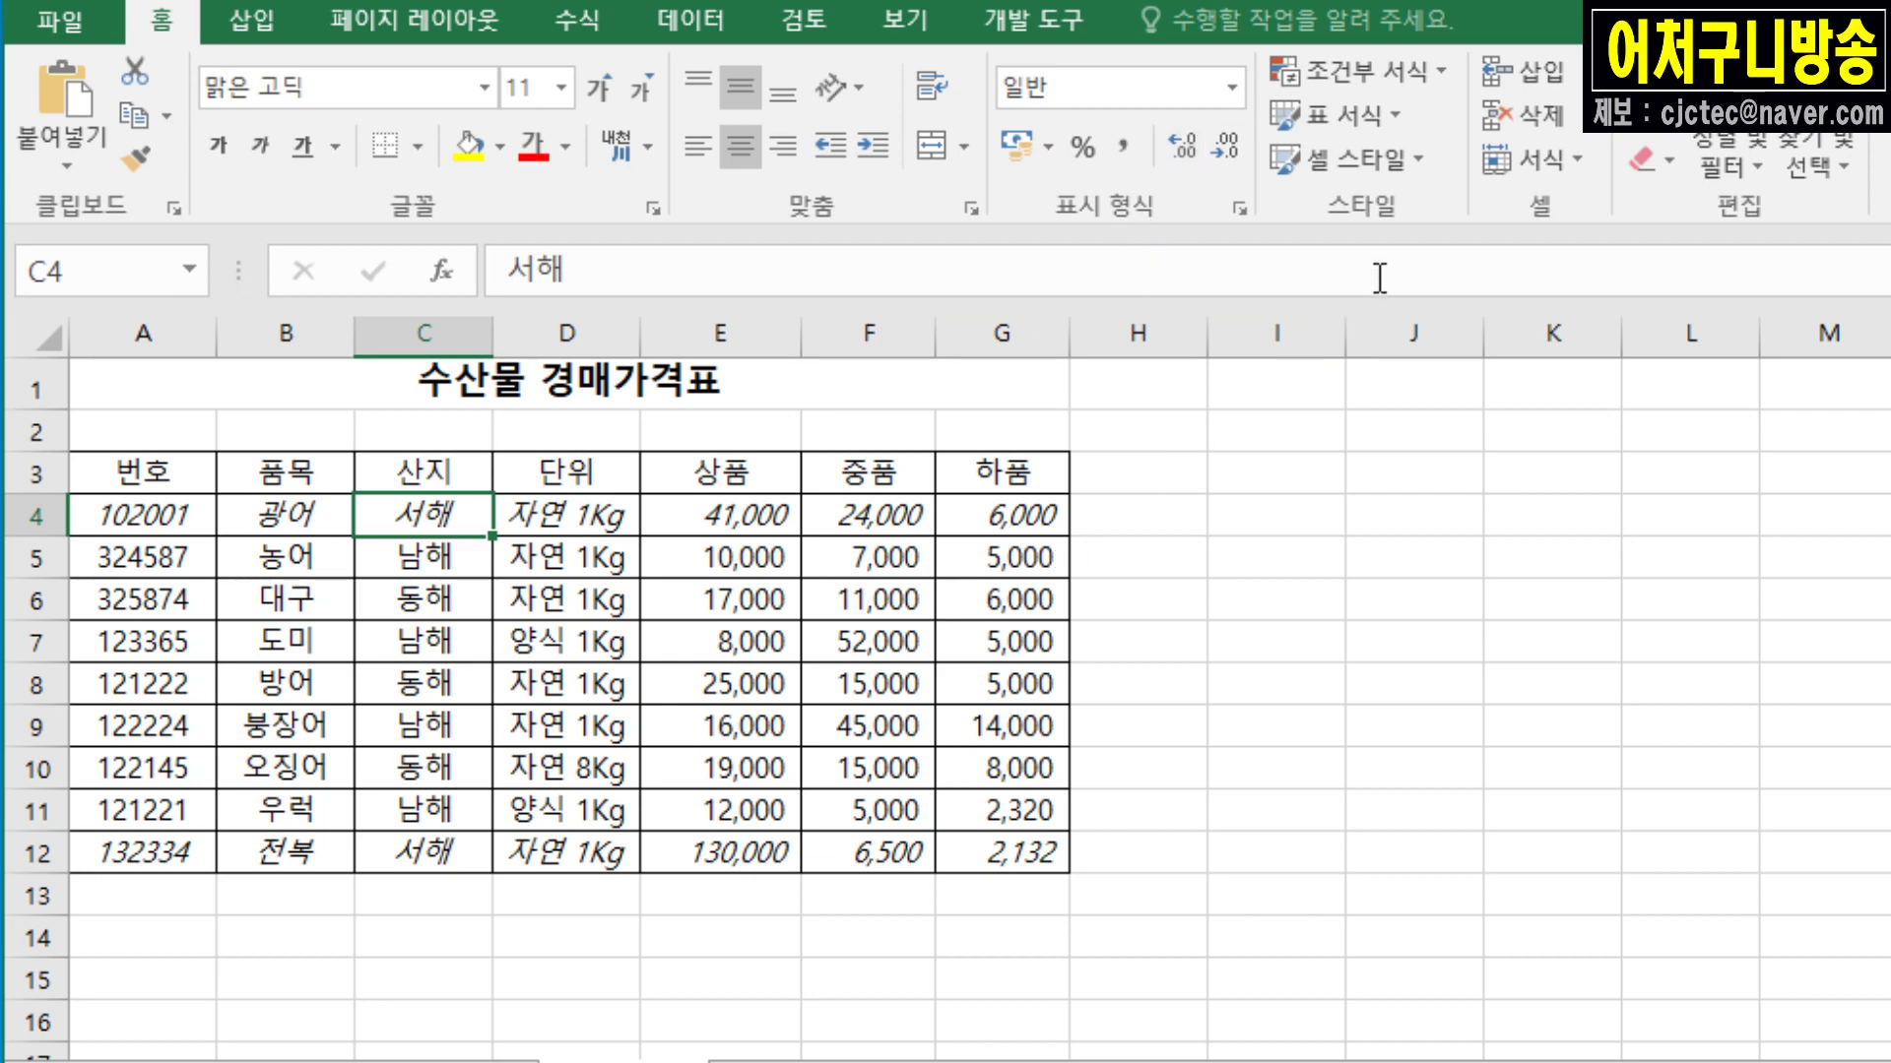
{"action": "left_click", "coordinate": [1439, 81]}
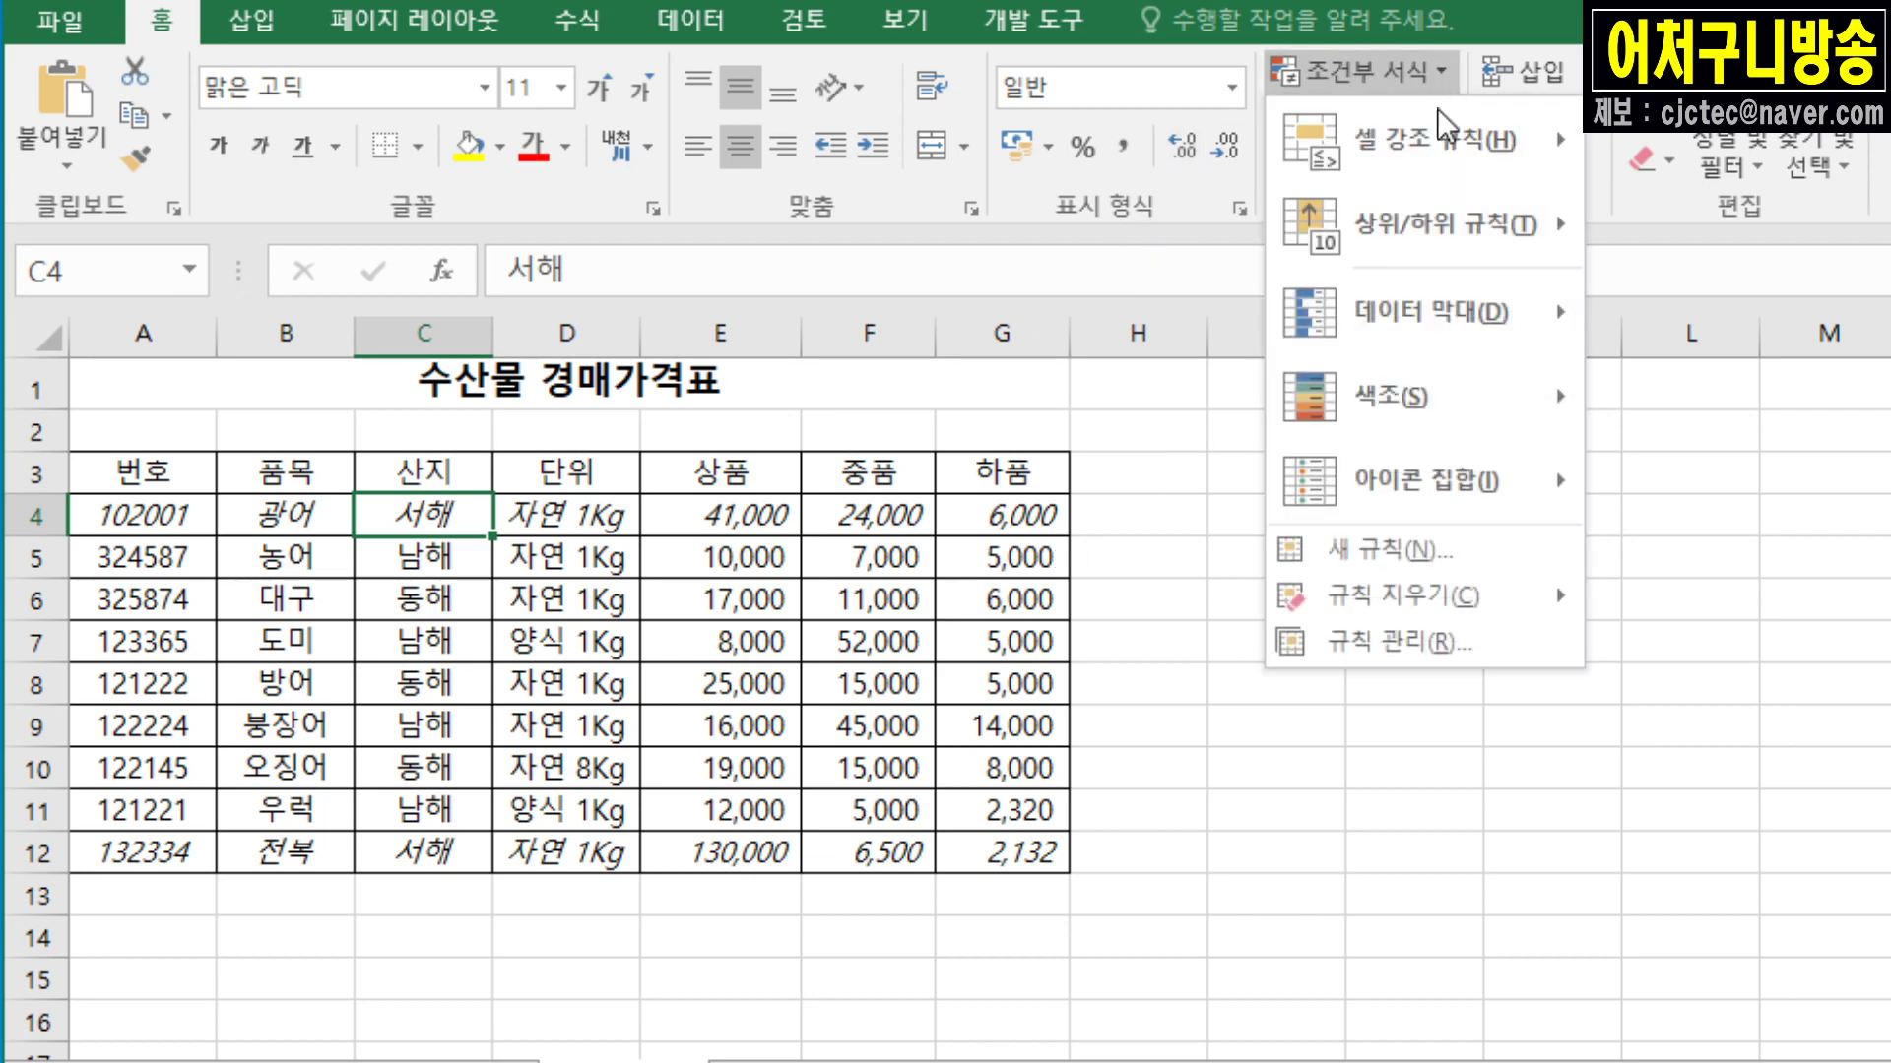
{"action": "mouse_move", "coordinate": [1522, 581]}
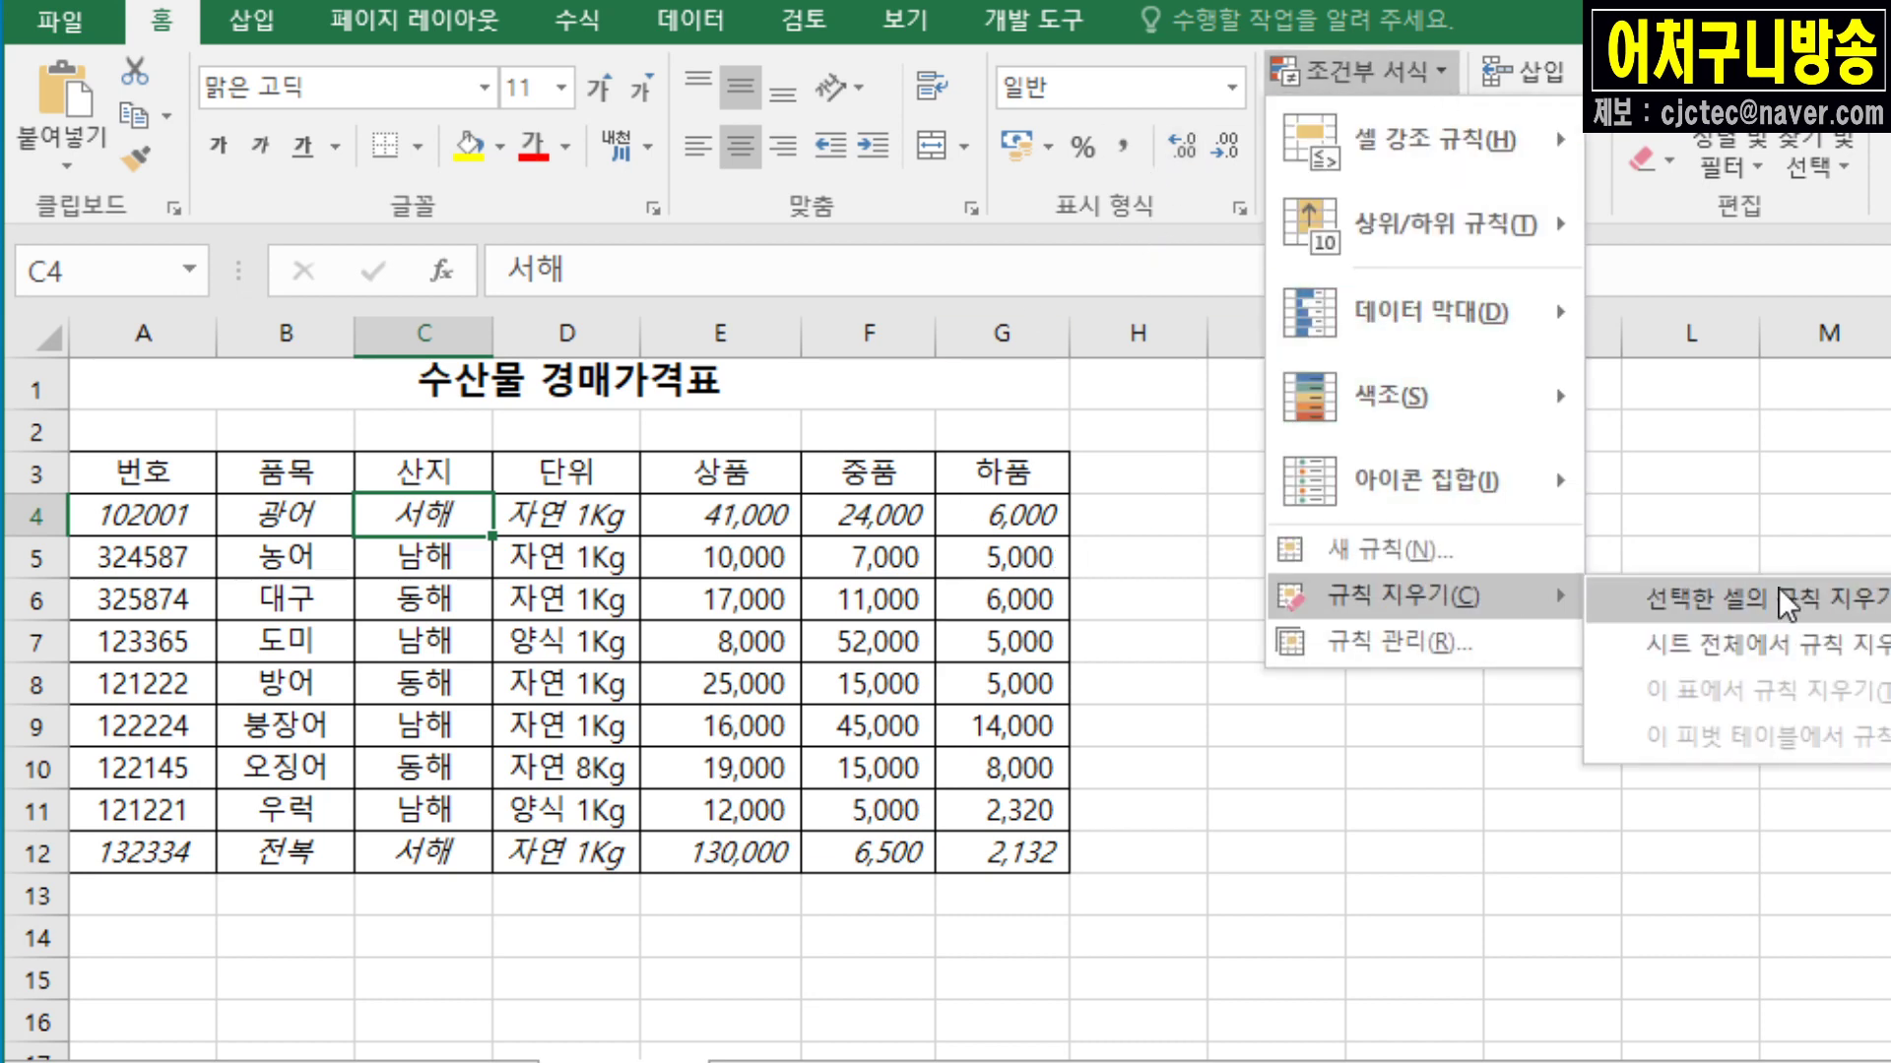
{"action": "left_click", "coordinate": [1877, 602]}
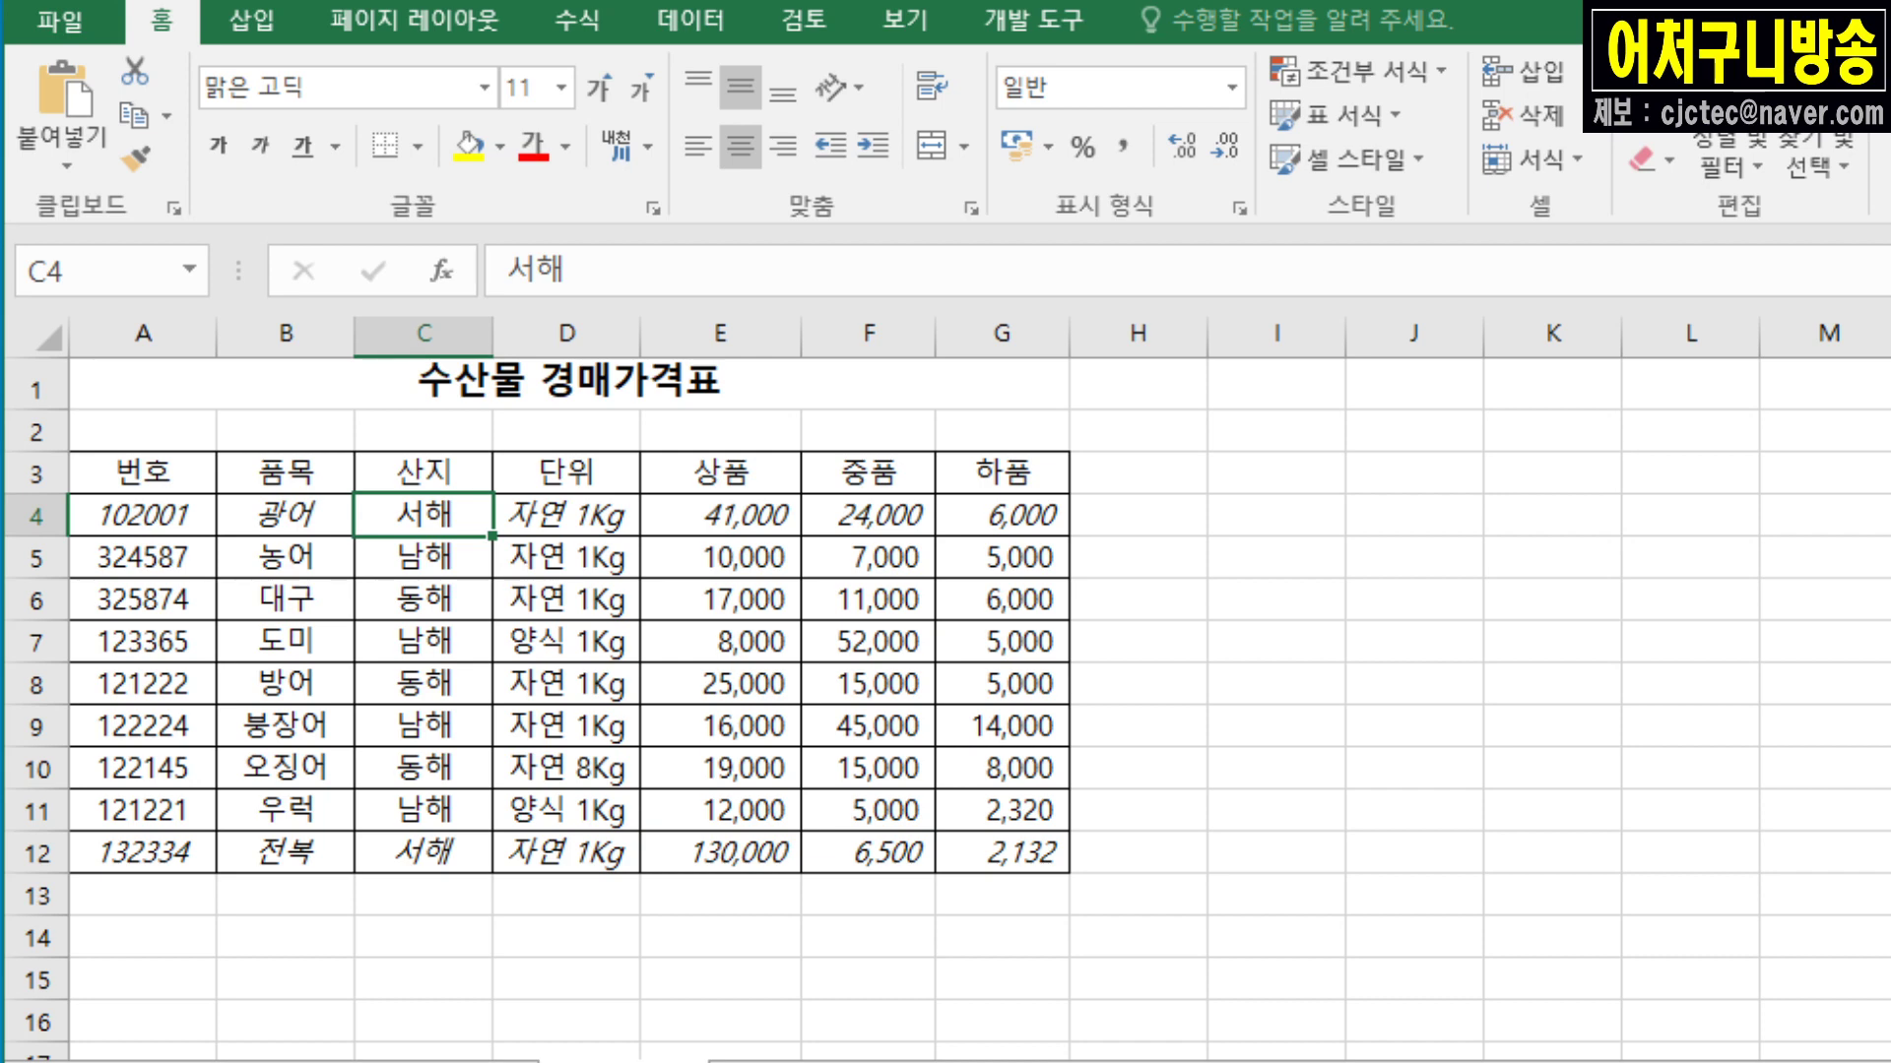
{"action": "left_click", "coordinate": [292, 512]}
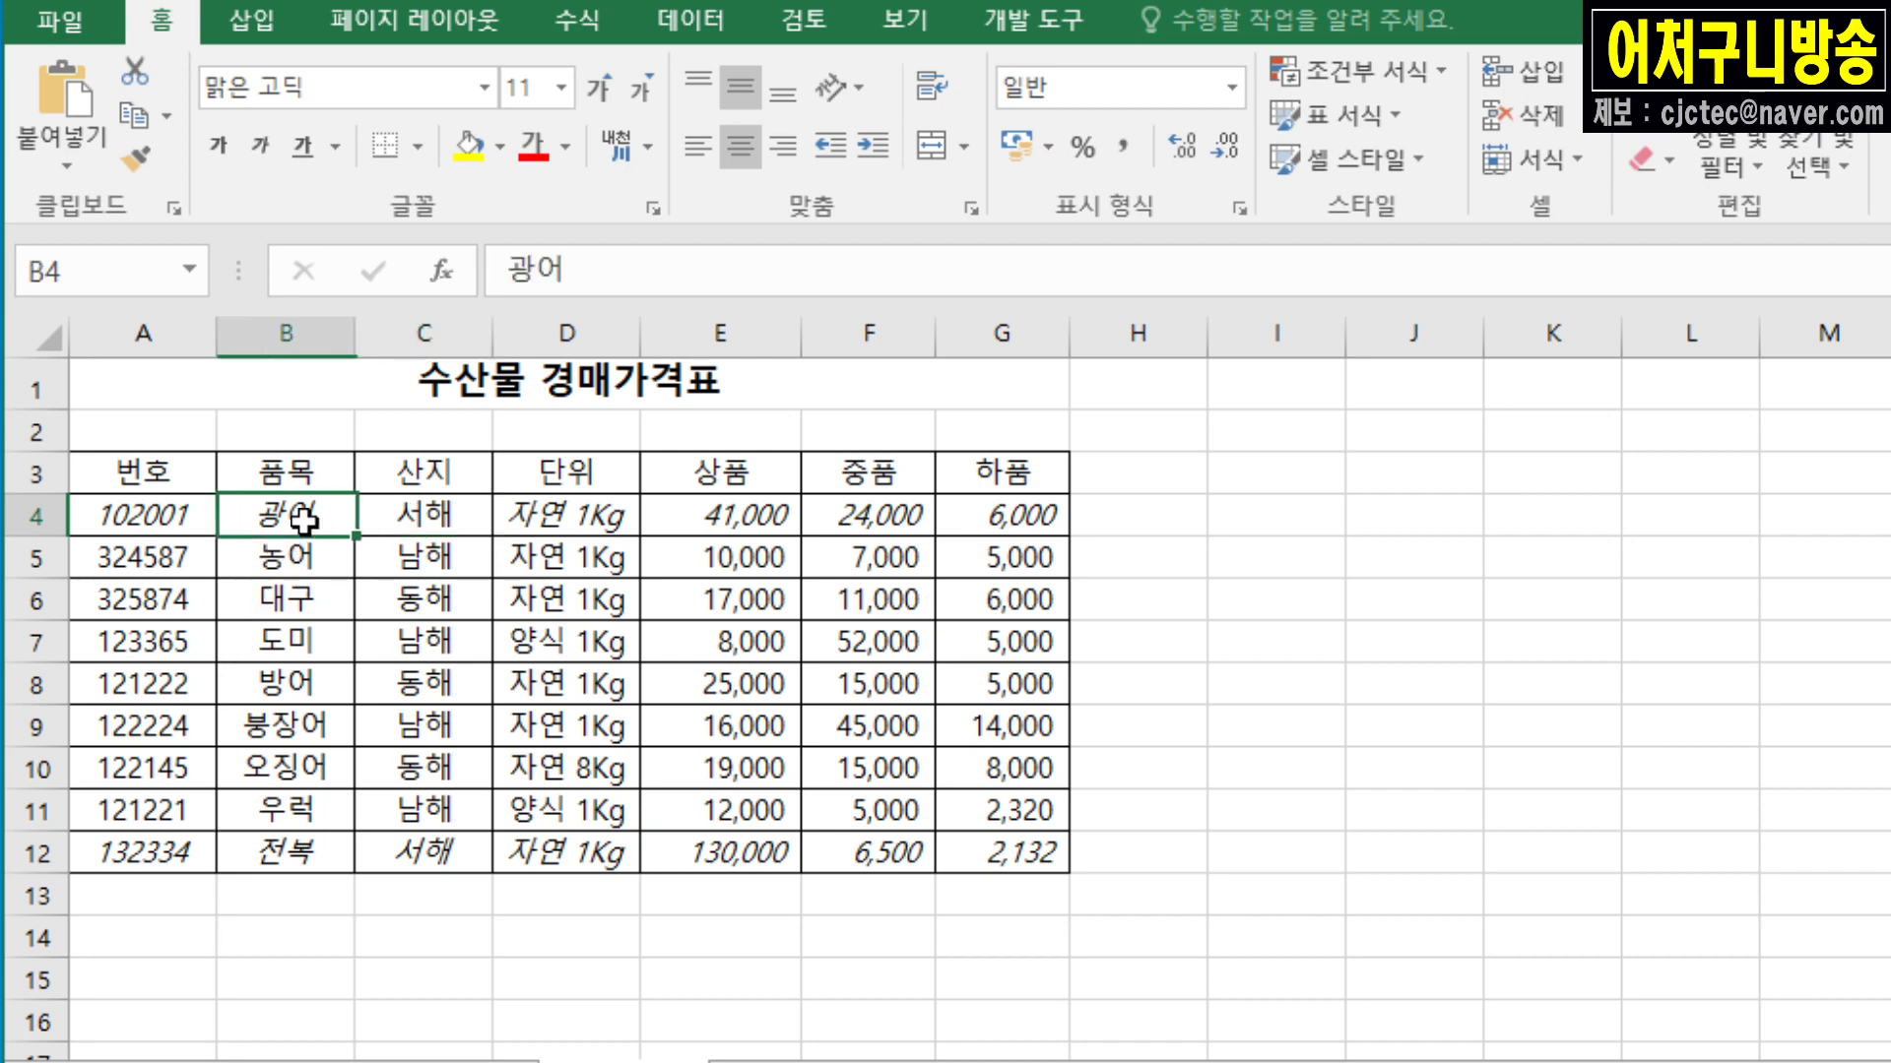
{"action": "left_click", "coordinate": [198, 510]}
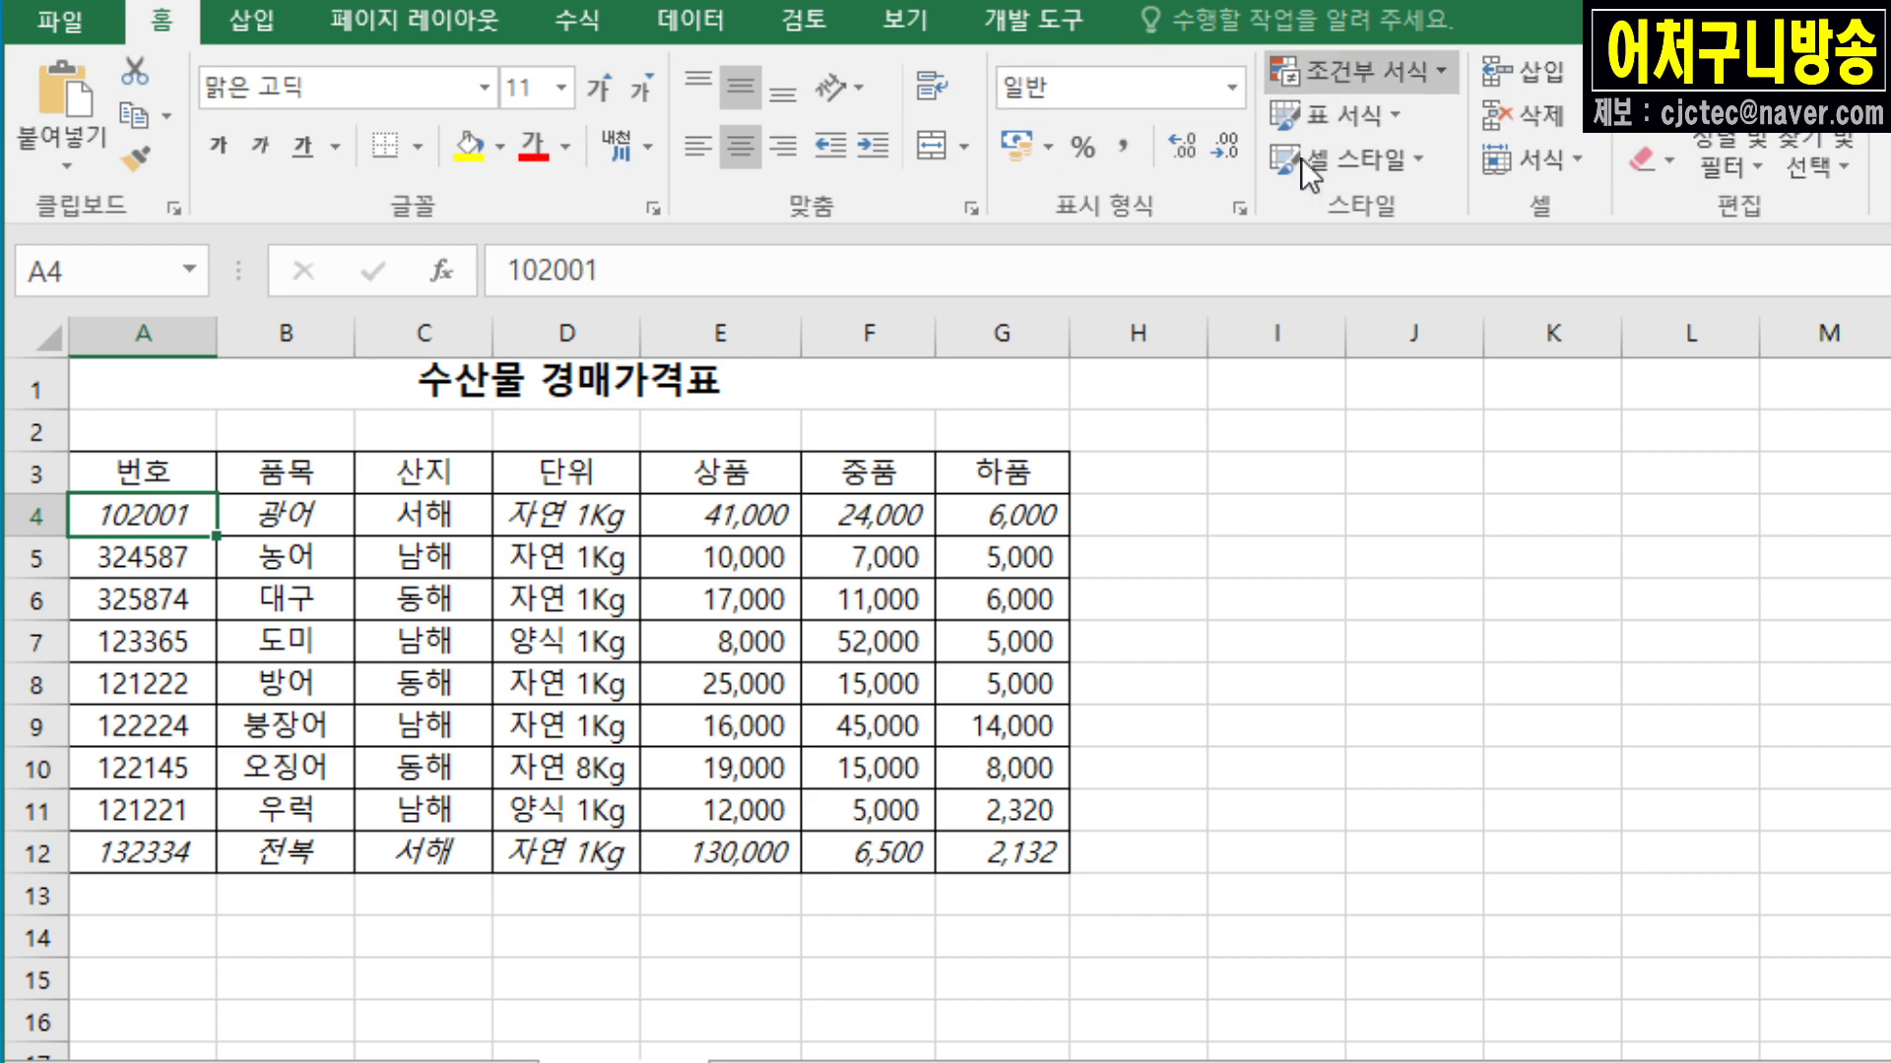
{"action": "left_click", "coordinate": [421, 634]}
{"action": "left_click", "coordinate": [556, 642]}
Step: Clear the conditional formatting rules from the entire sheet
{"action": "left_click", "coordinate": [1270, 598]}
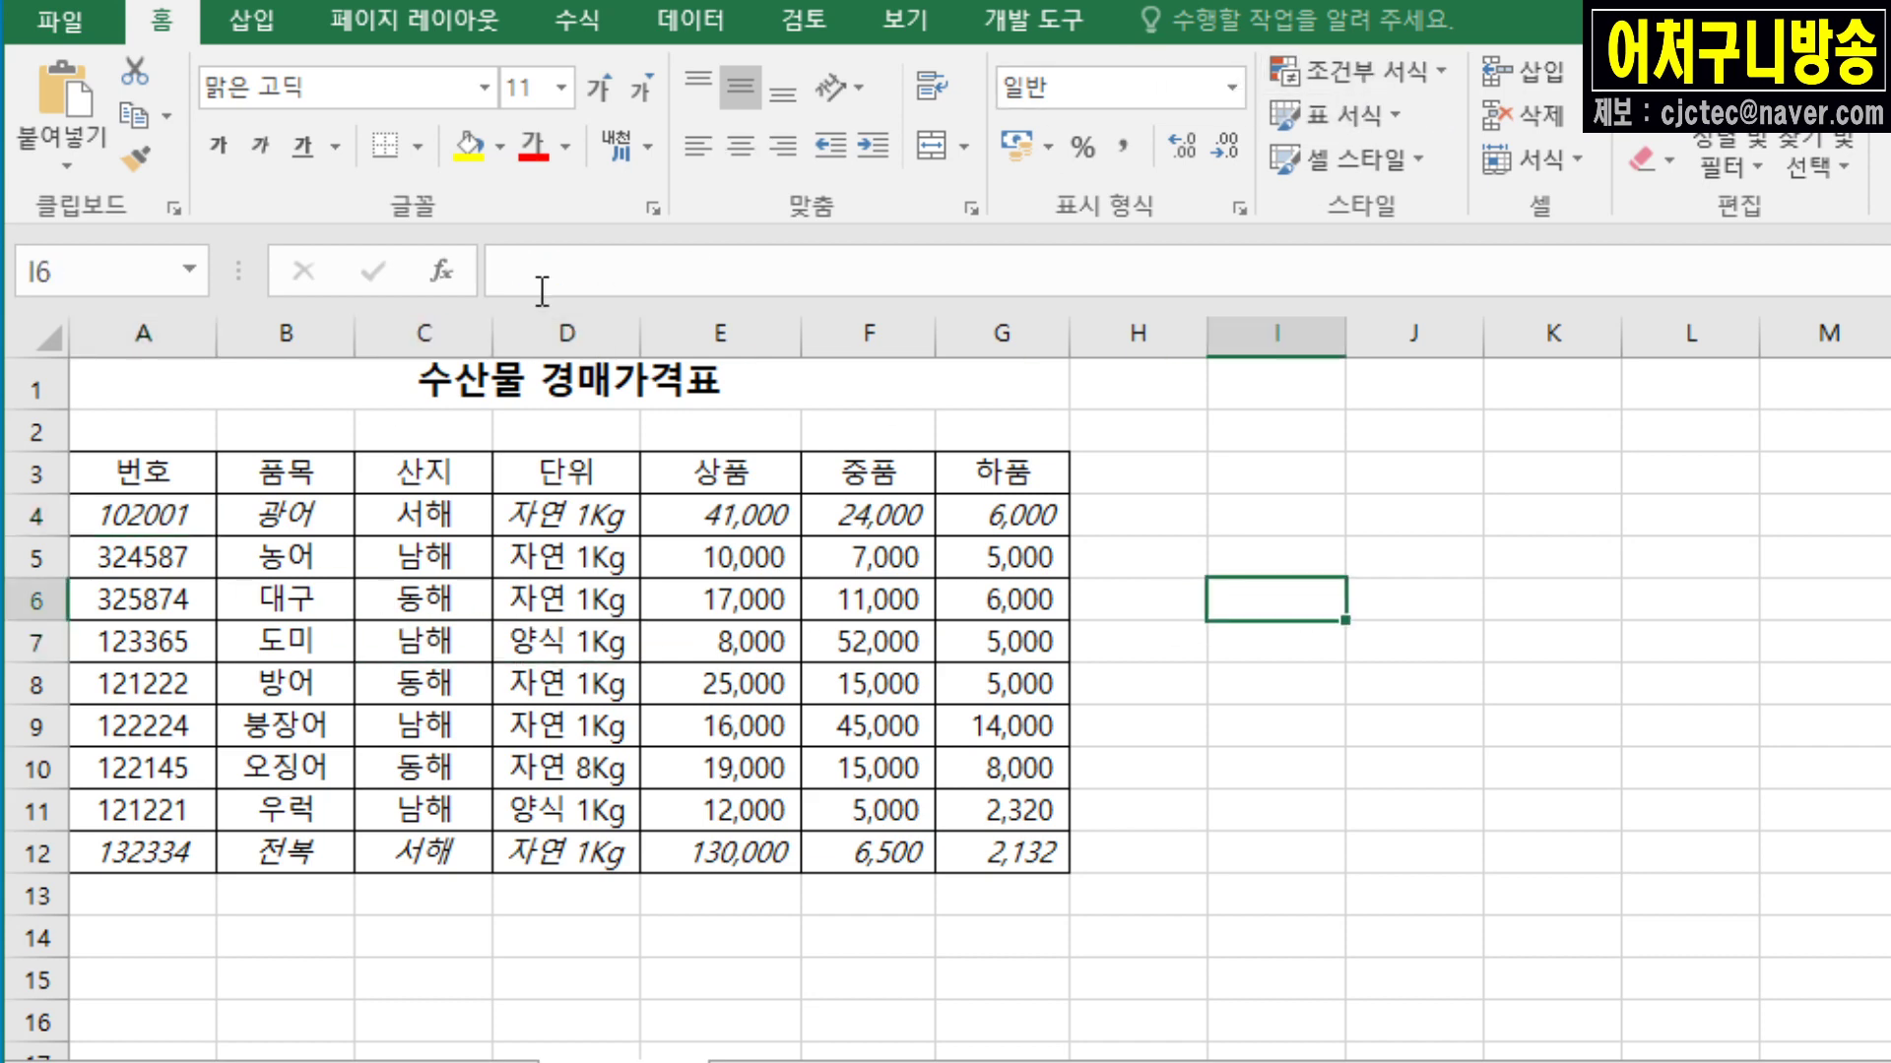
{"action": "left_click", "coordinate": [1443, 69]}
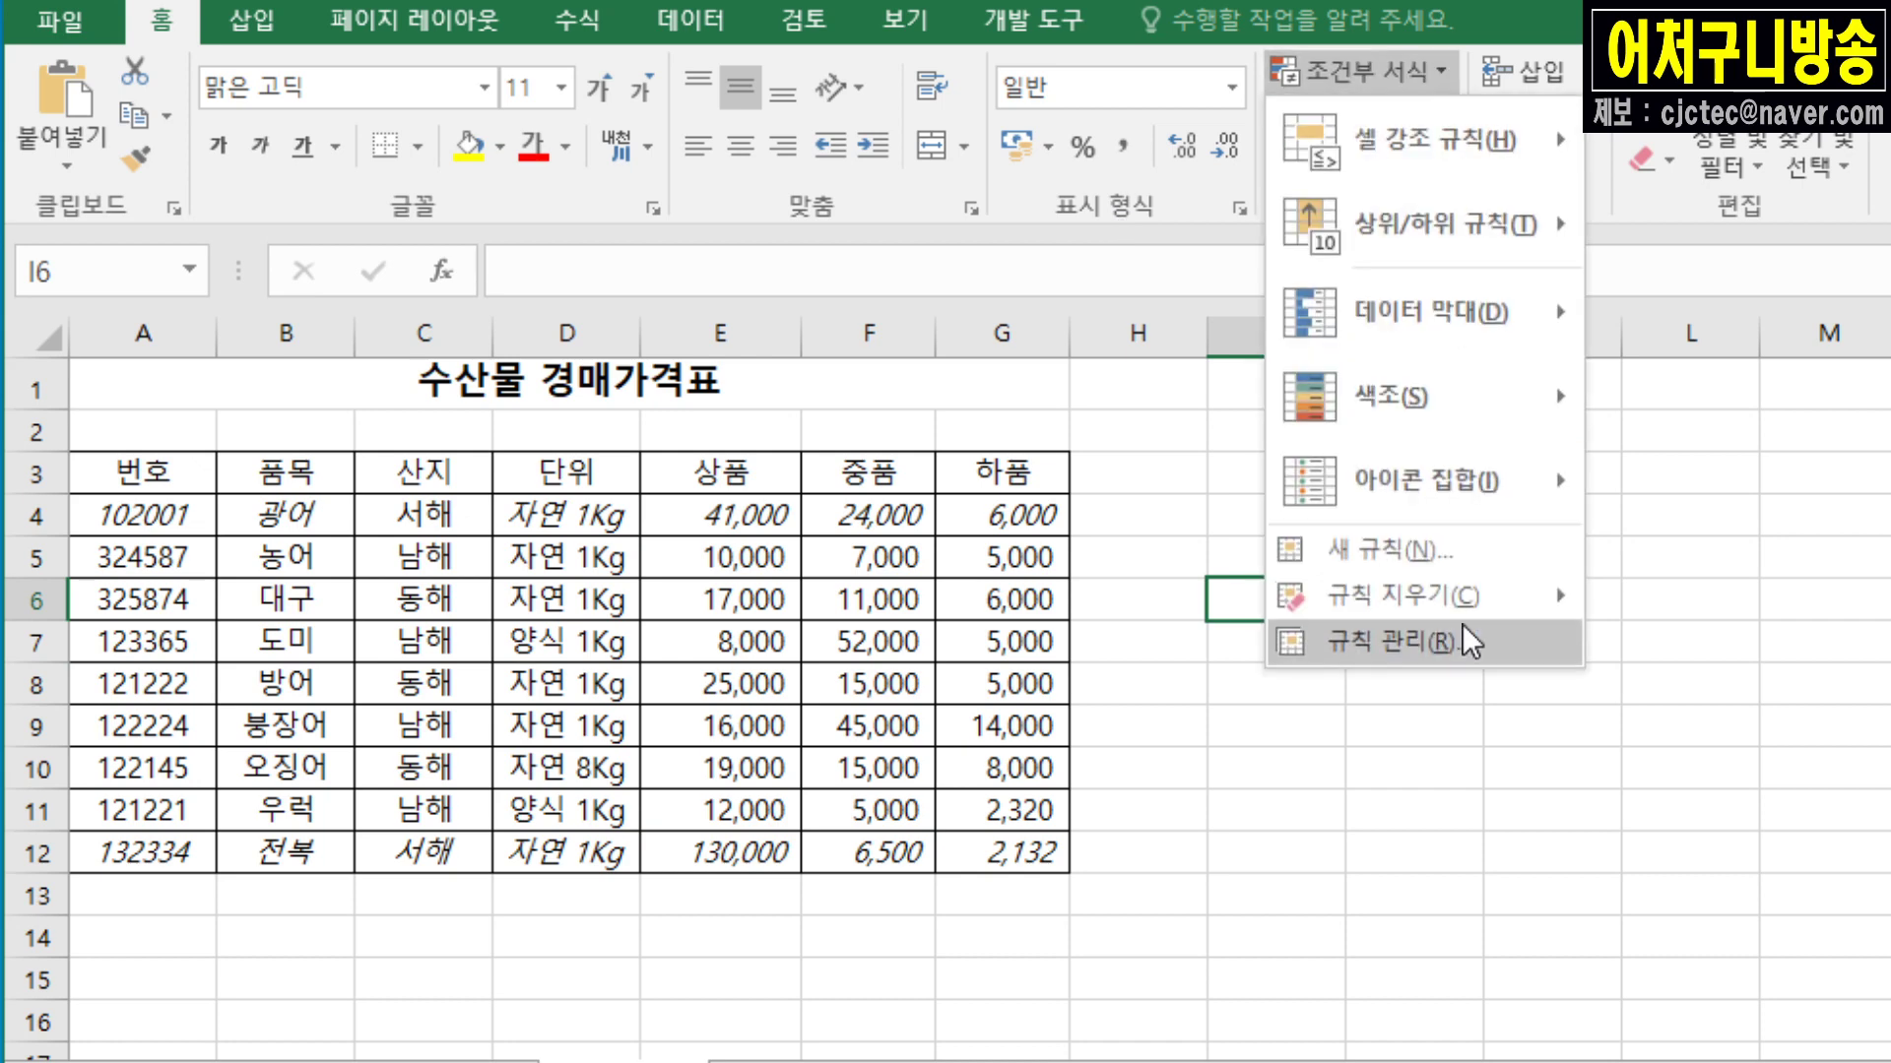
{"action": "mouse_move", "coordinate": [1495, 597]}
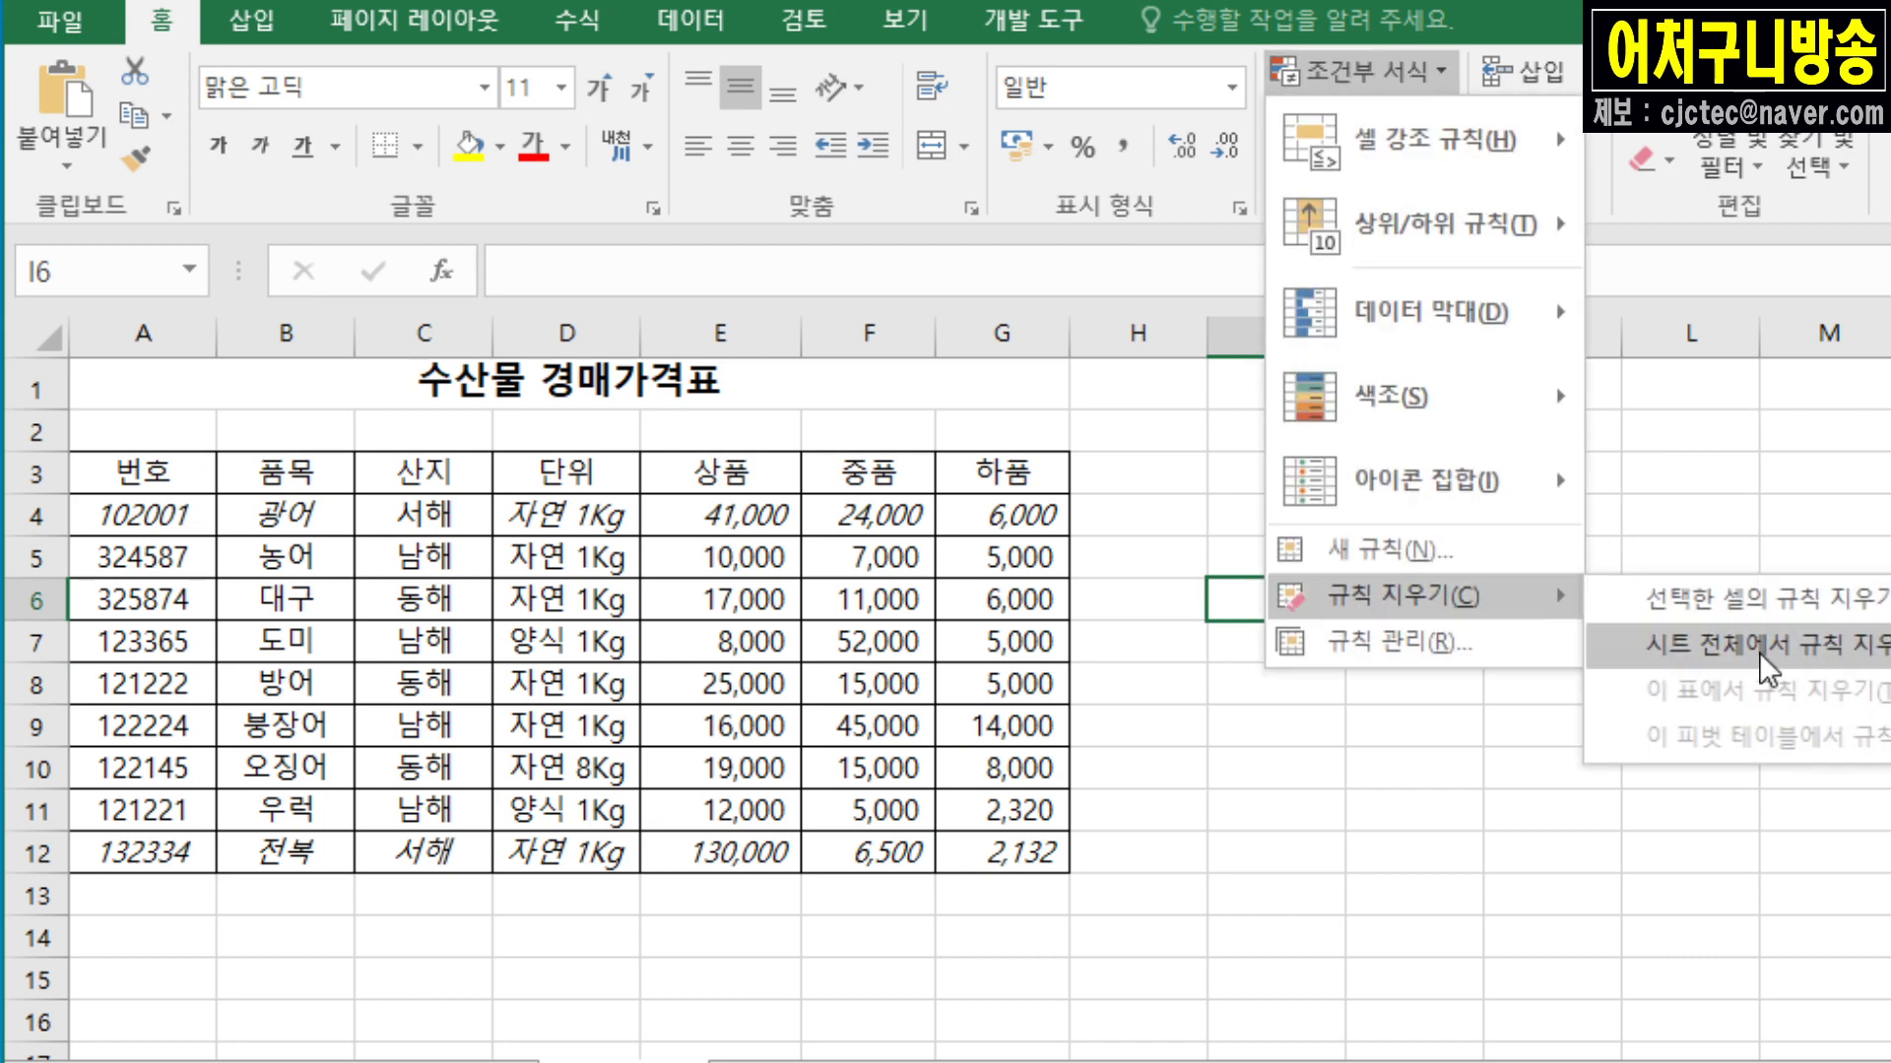
{"action": "left_click", "coordinate": [1701, 650]}
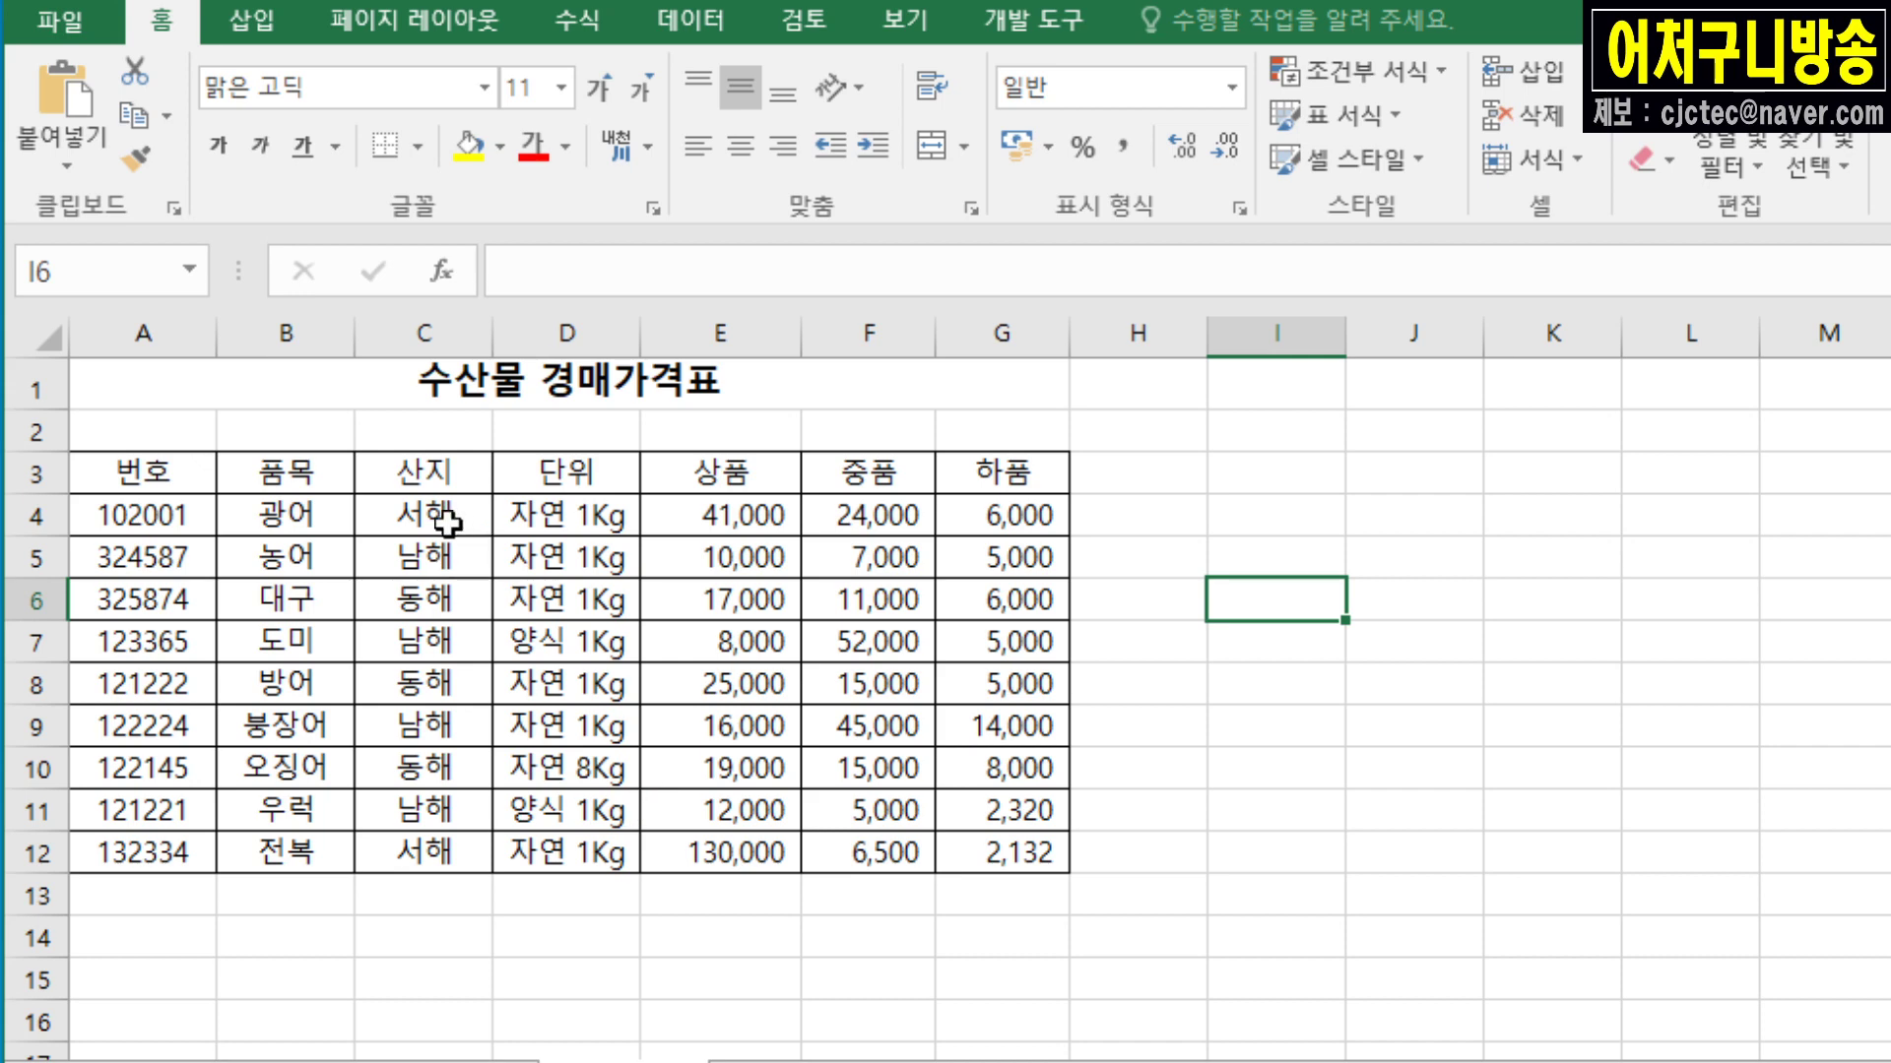
{"action": "left_click_drag", "start_coordinate": [148, 507], "coordinate": [147, 773]}
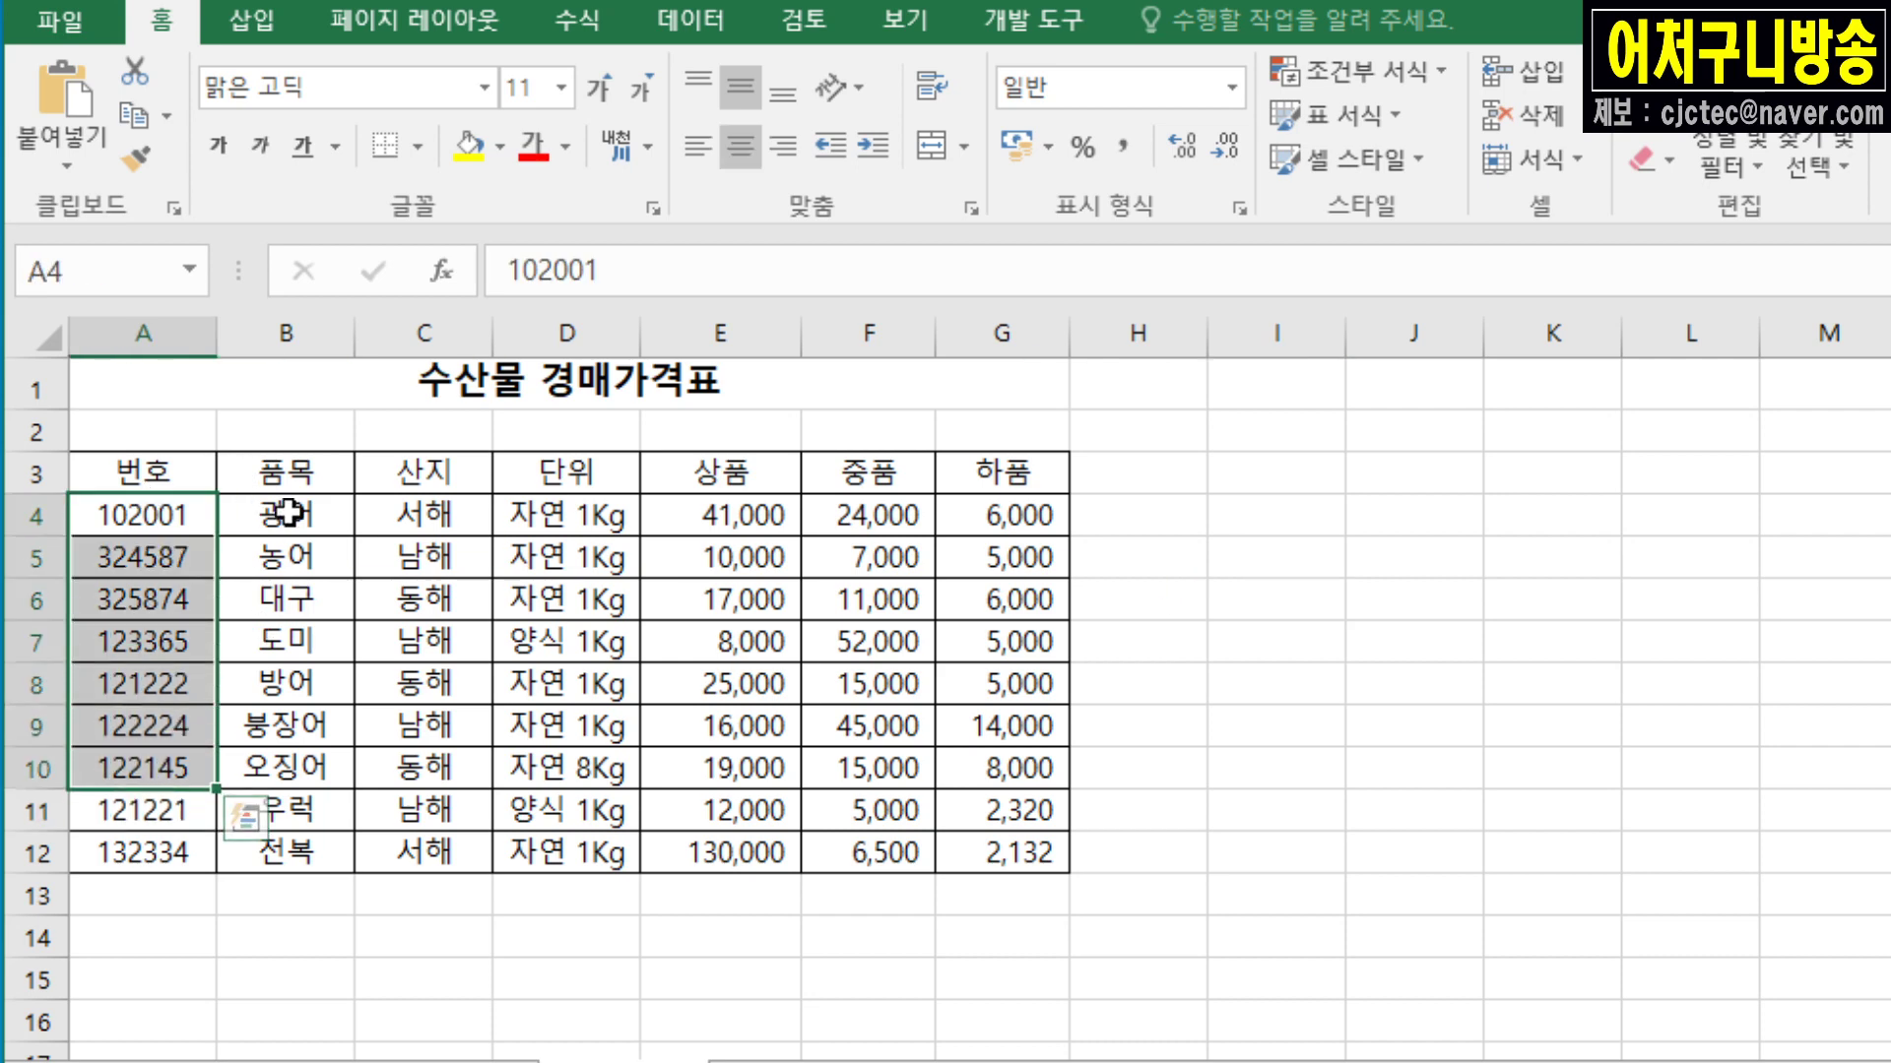
{"action": "left_click_drag", "start_coordinate": [289, 510], "coordinate": [285, 599]}
{"action": "left_click", "coordinate": [392, 726]}
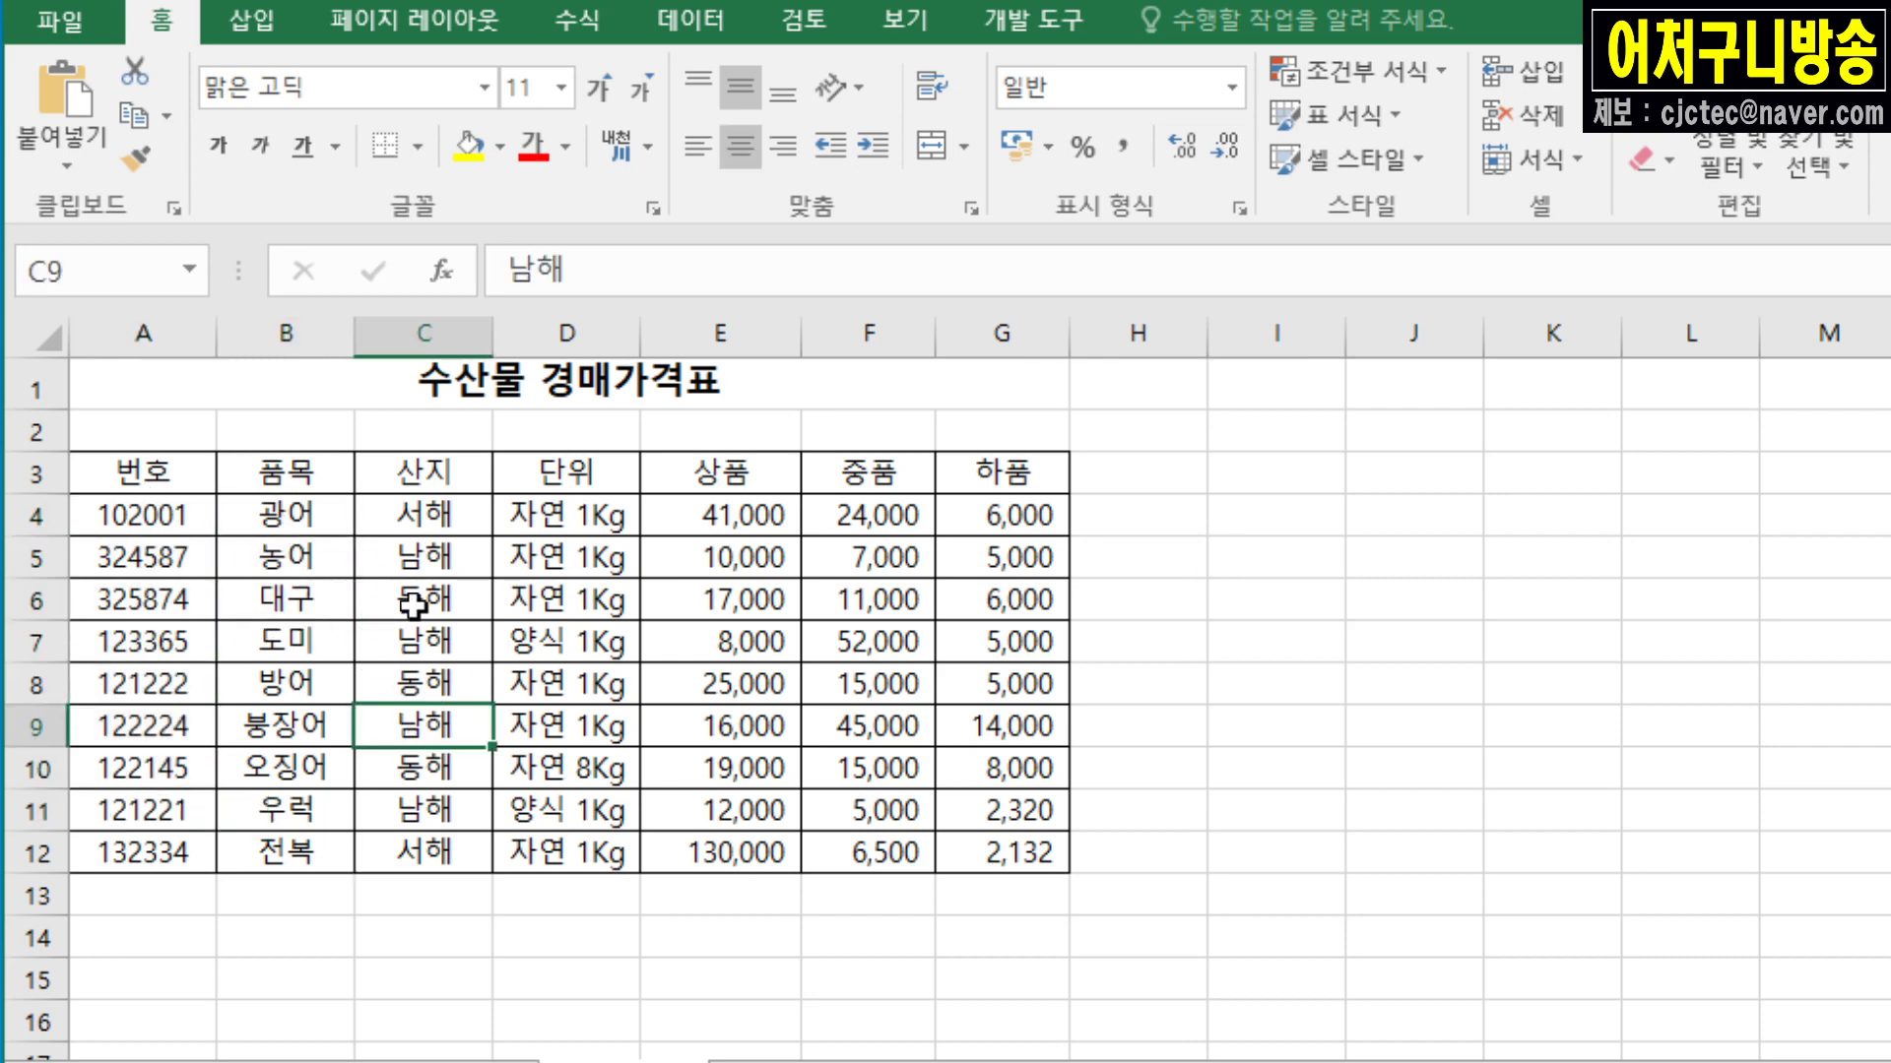
{"action": "left_click_drag", "start_coordinate": [413, 475], "coordinate": [429, 825]}
{"action": "left_click", "coordinate": [433, 460]}
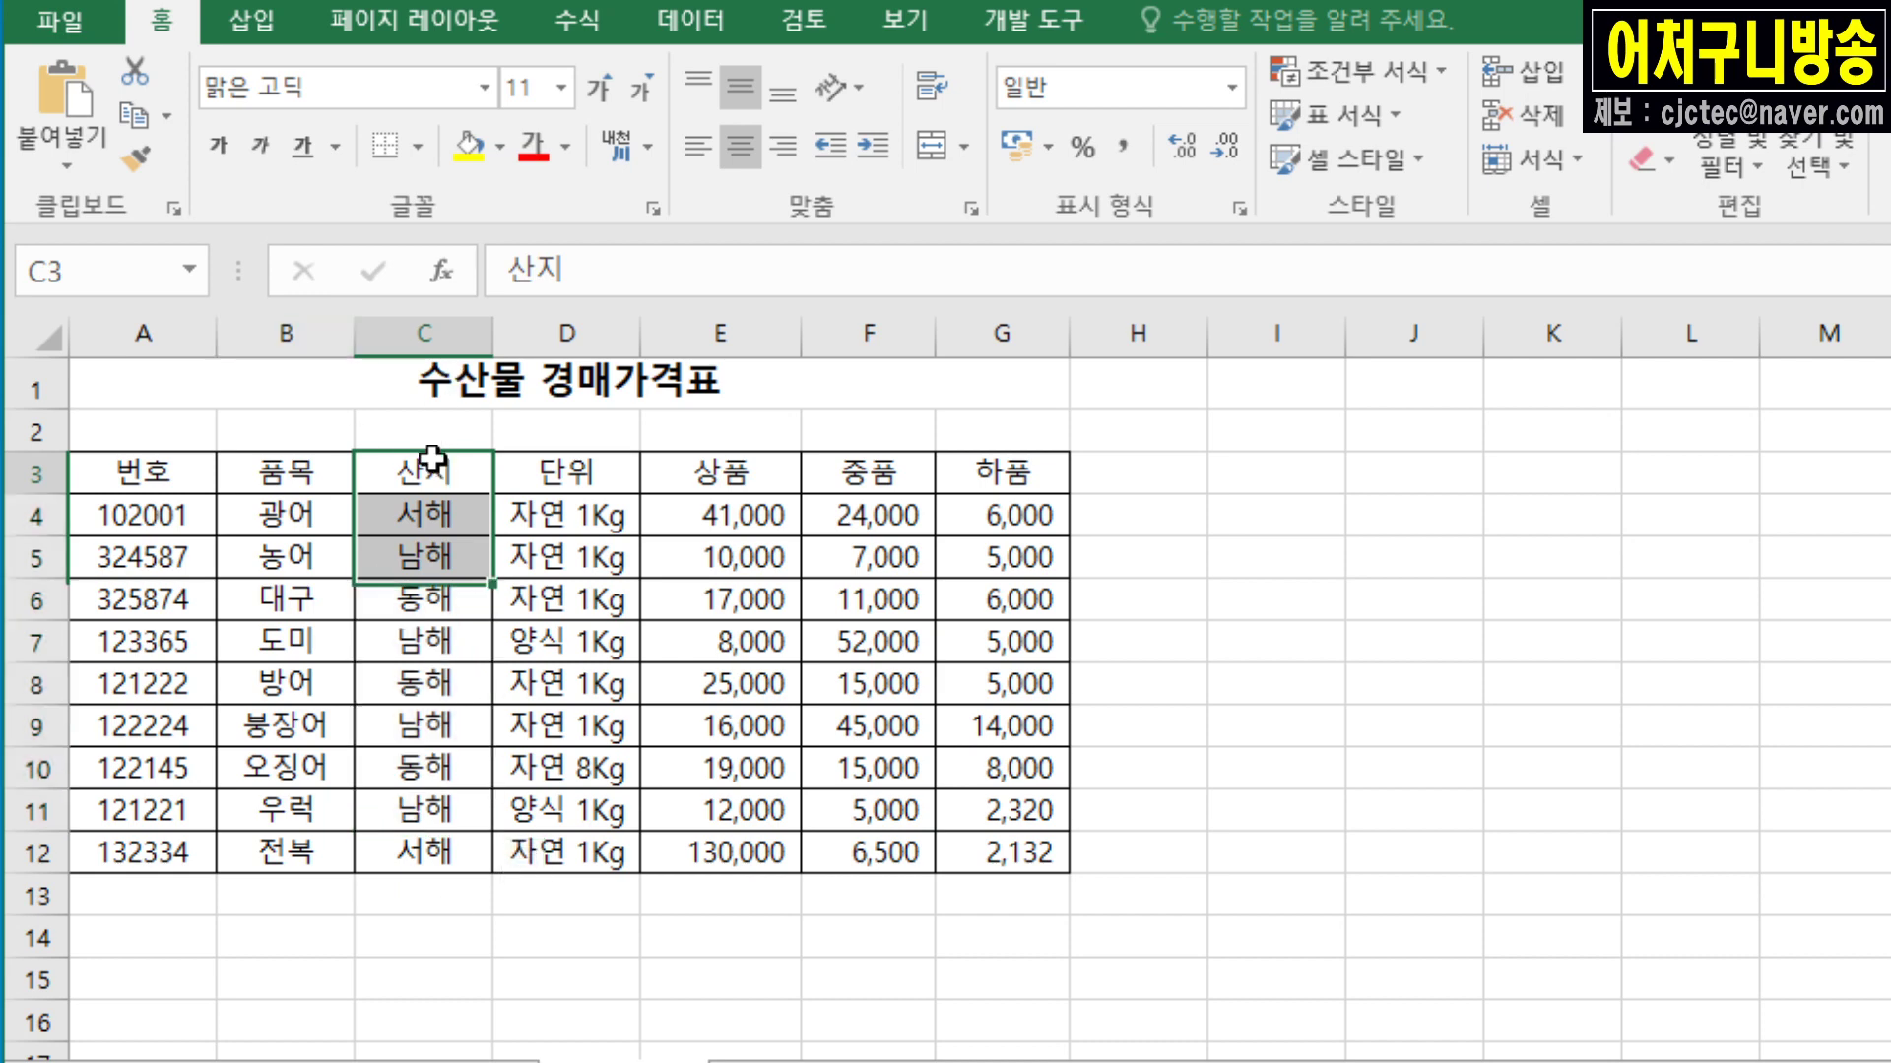
{"action": "double_click", "coordinate": [478, 490]}
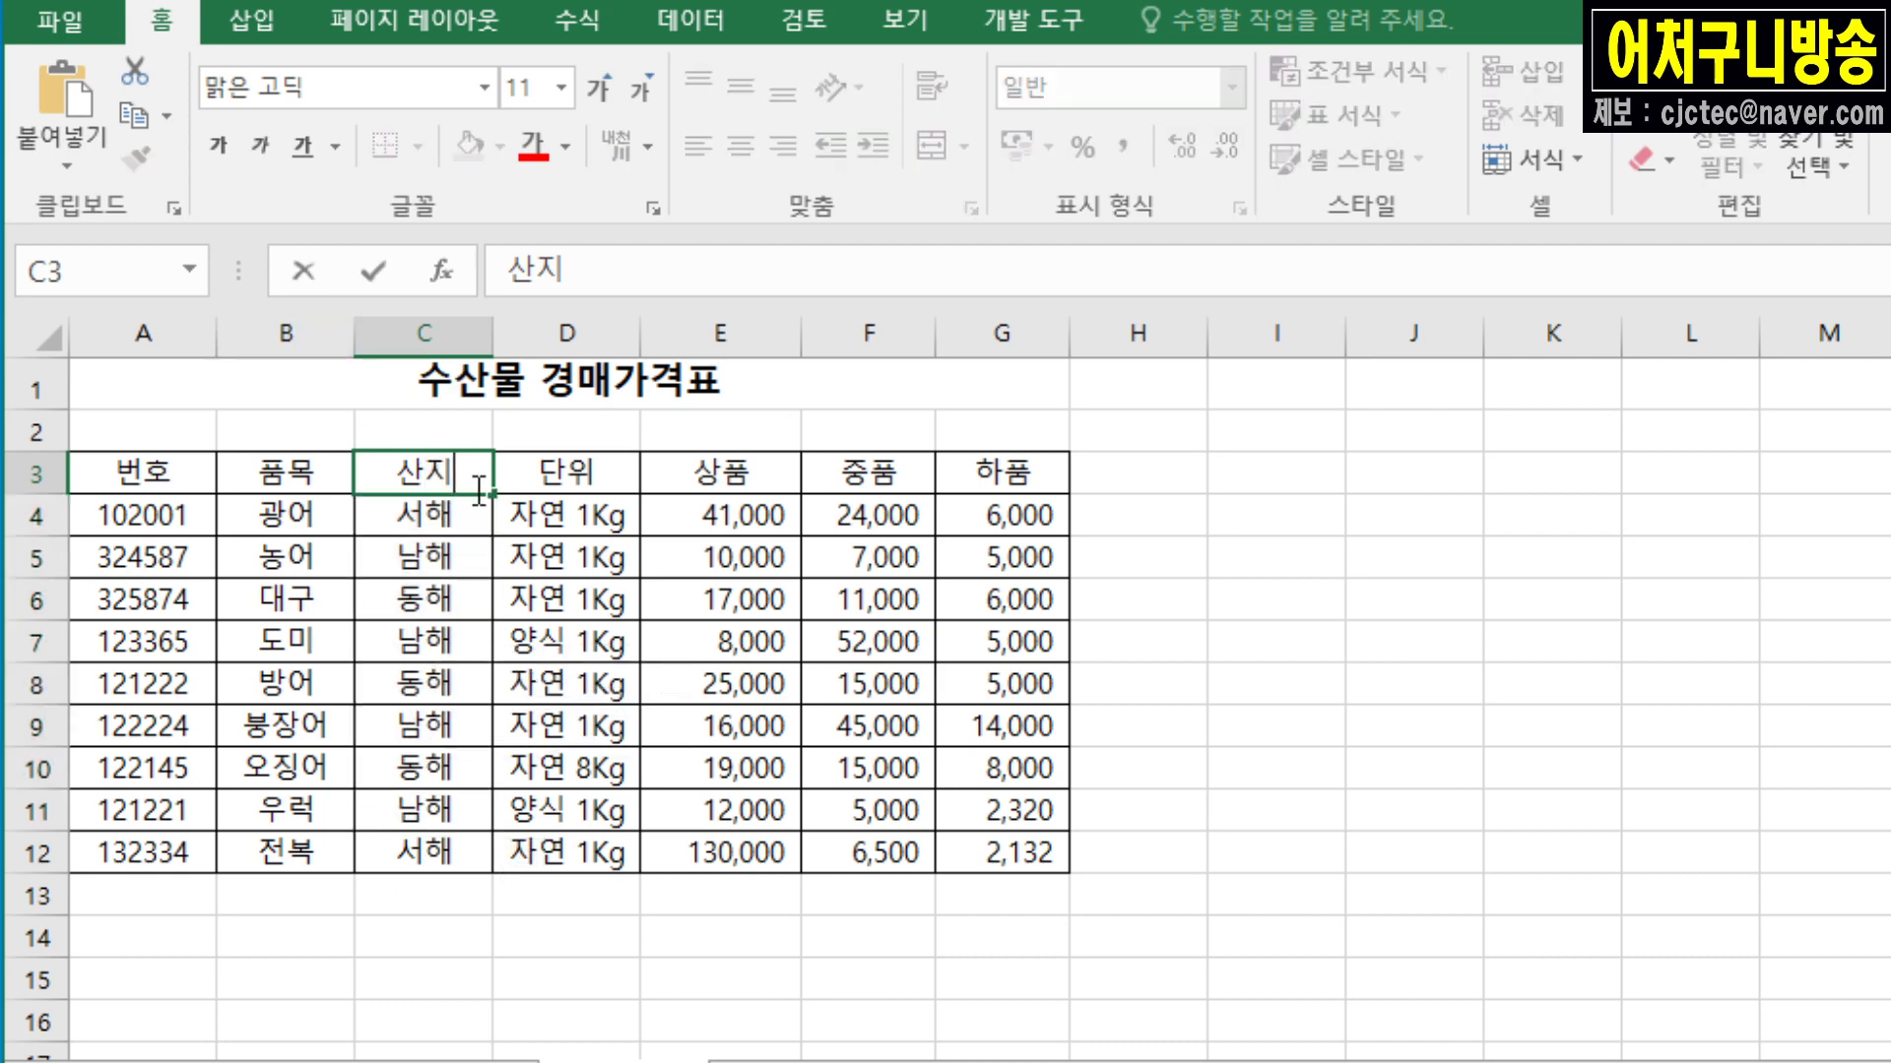
{"action": "left_click", "coordinate": [340, 557]}
Step: Start a new conditional formatting rule for the 산지 column cells C3:C12 that uses a formula to determine which cells to format
{"action": "left_click_drag", "start_coordinate": [404, 472], "coordinate": [430, 853]}
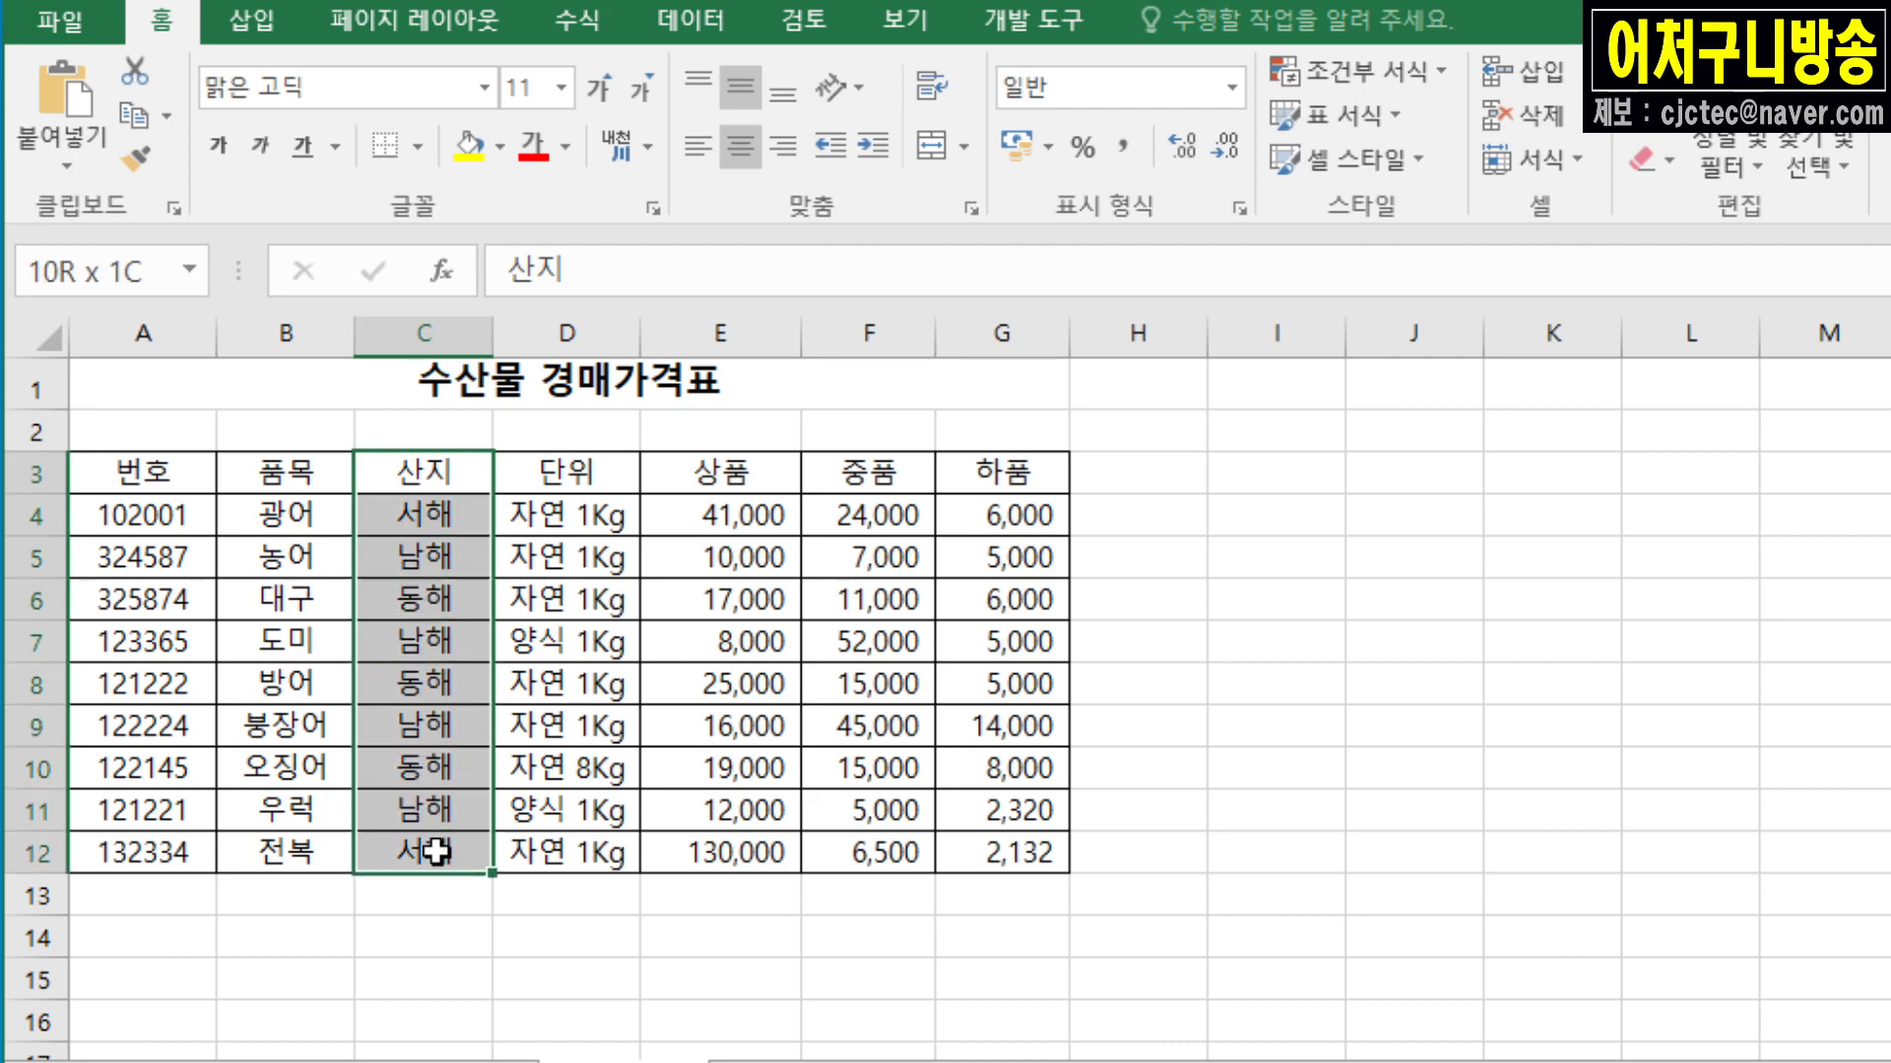
{"action": "left_click", "coordinate": [1439, 77]}
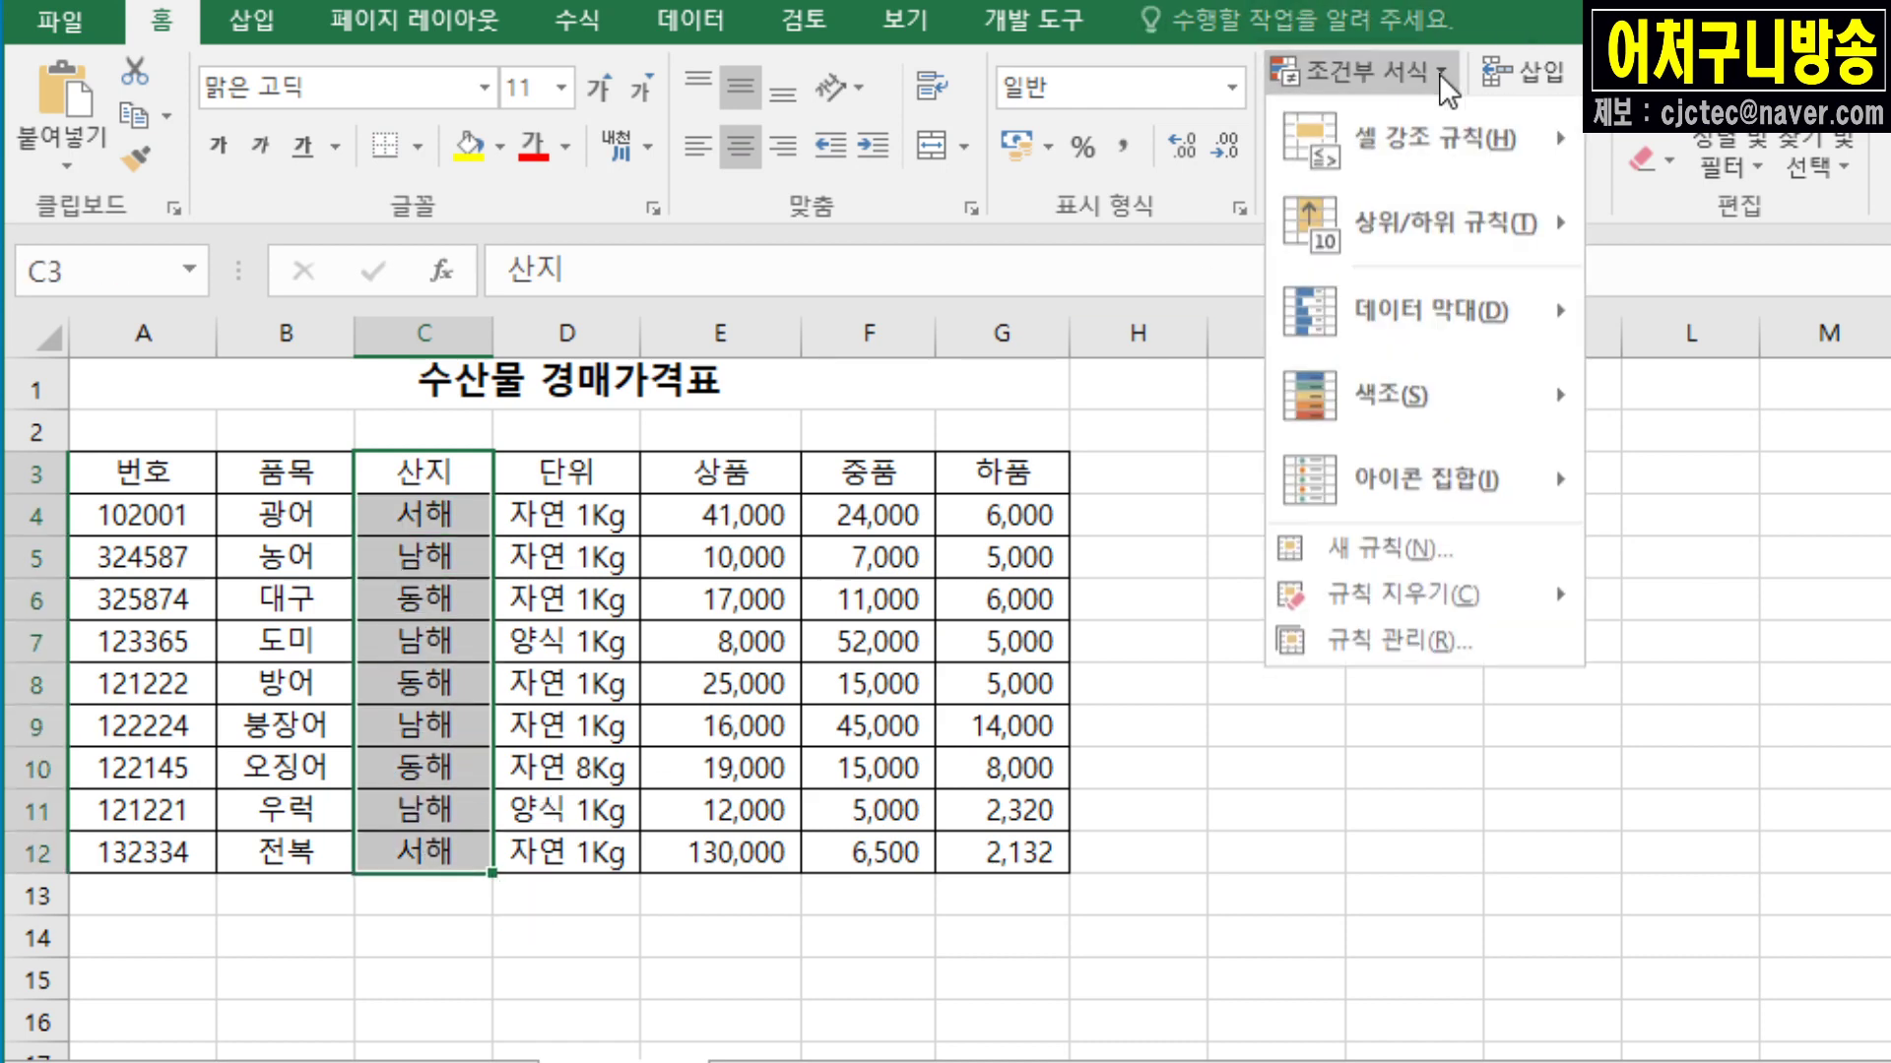
{"action": "left_click", "coordinate": [1473, 558]}
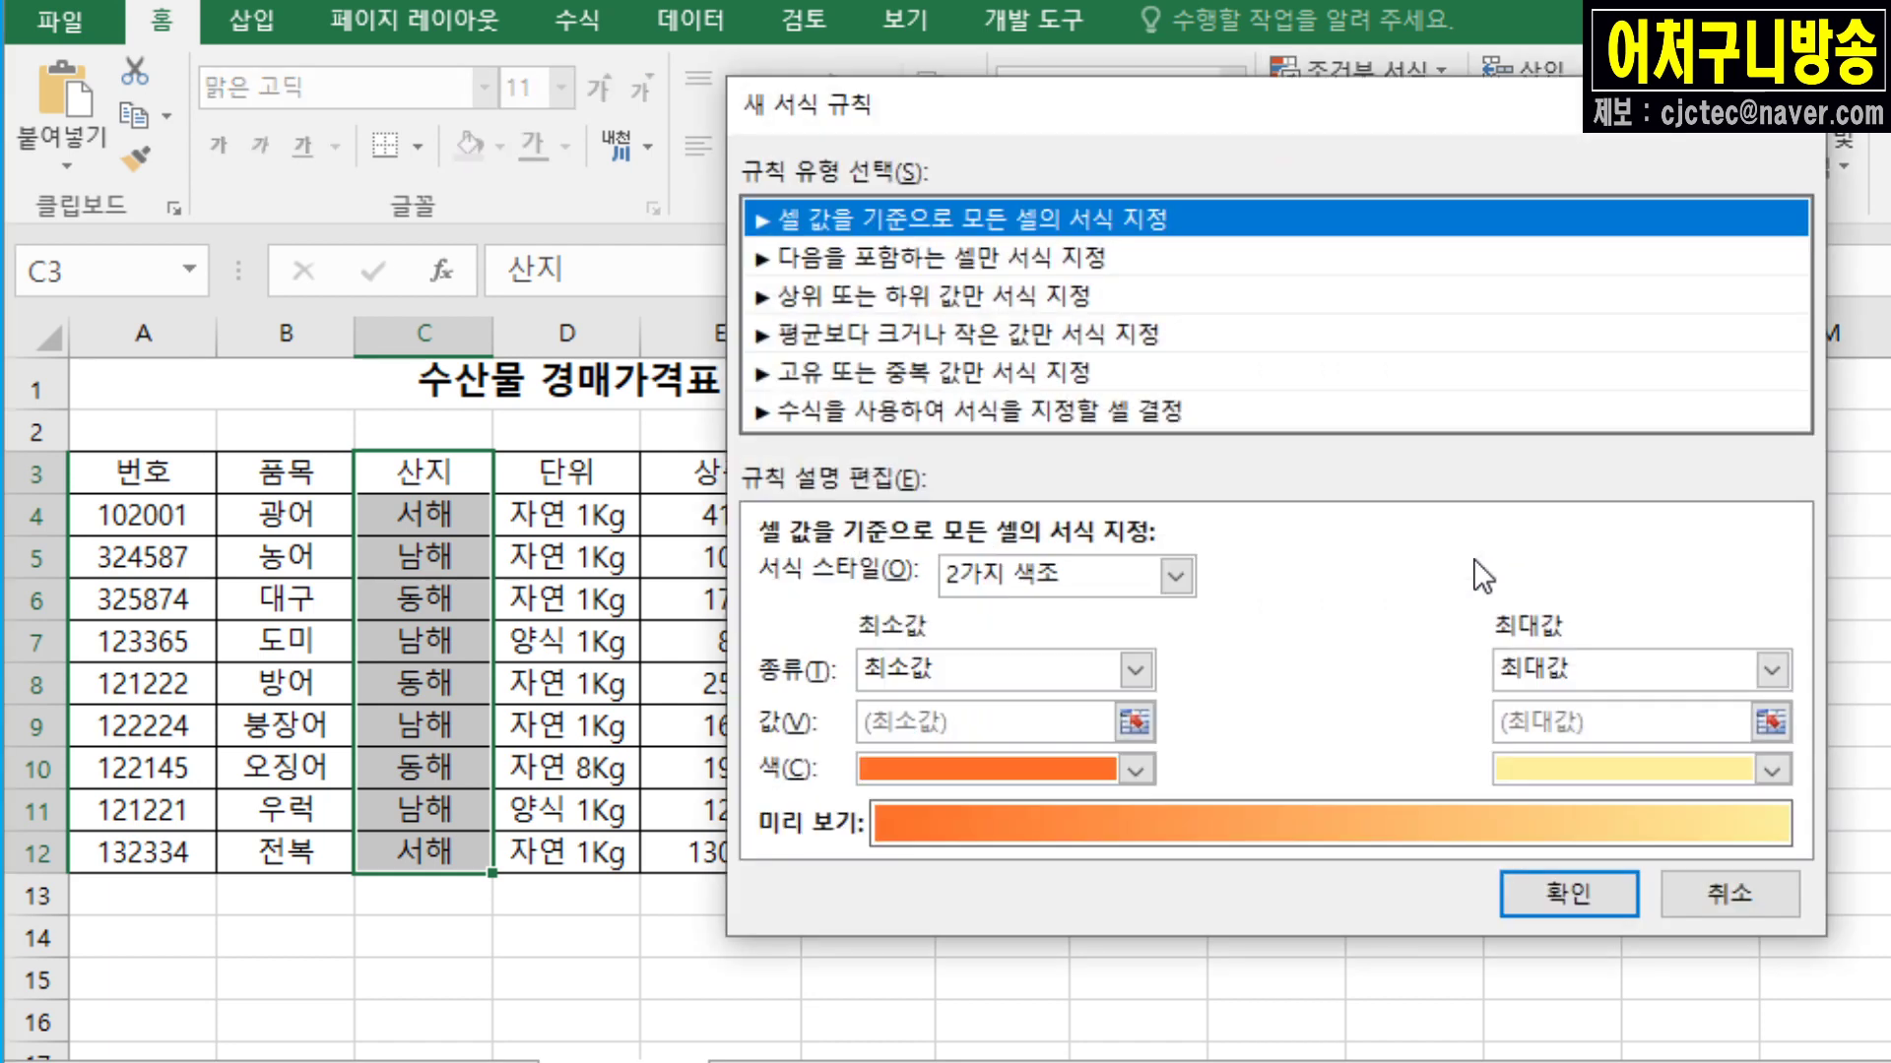
{"action": "left_click", "coordinate": [837, 412]}
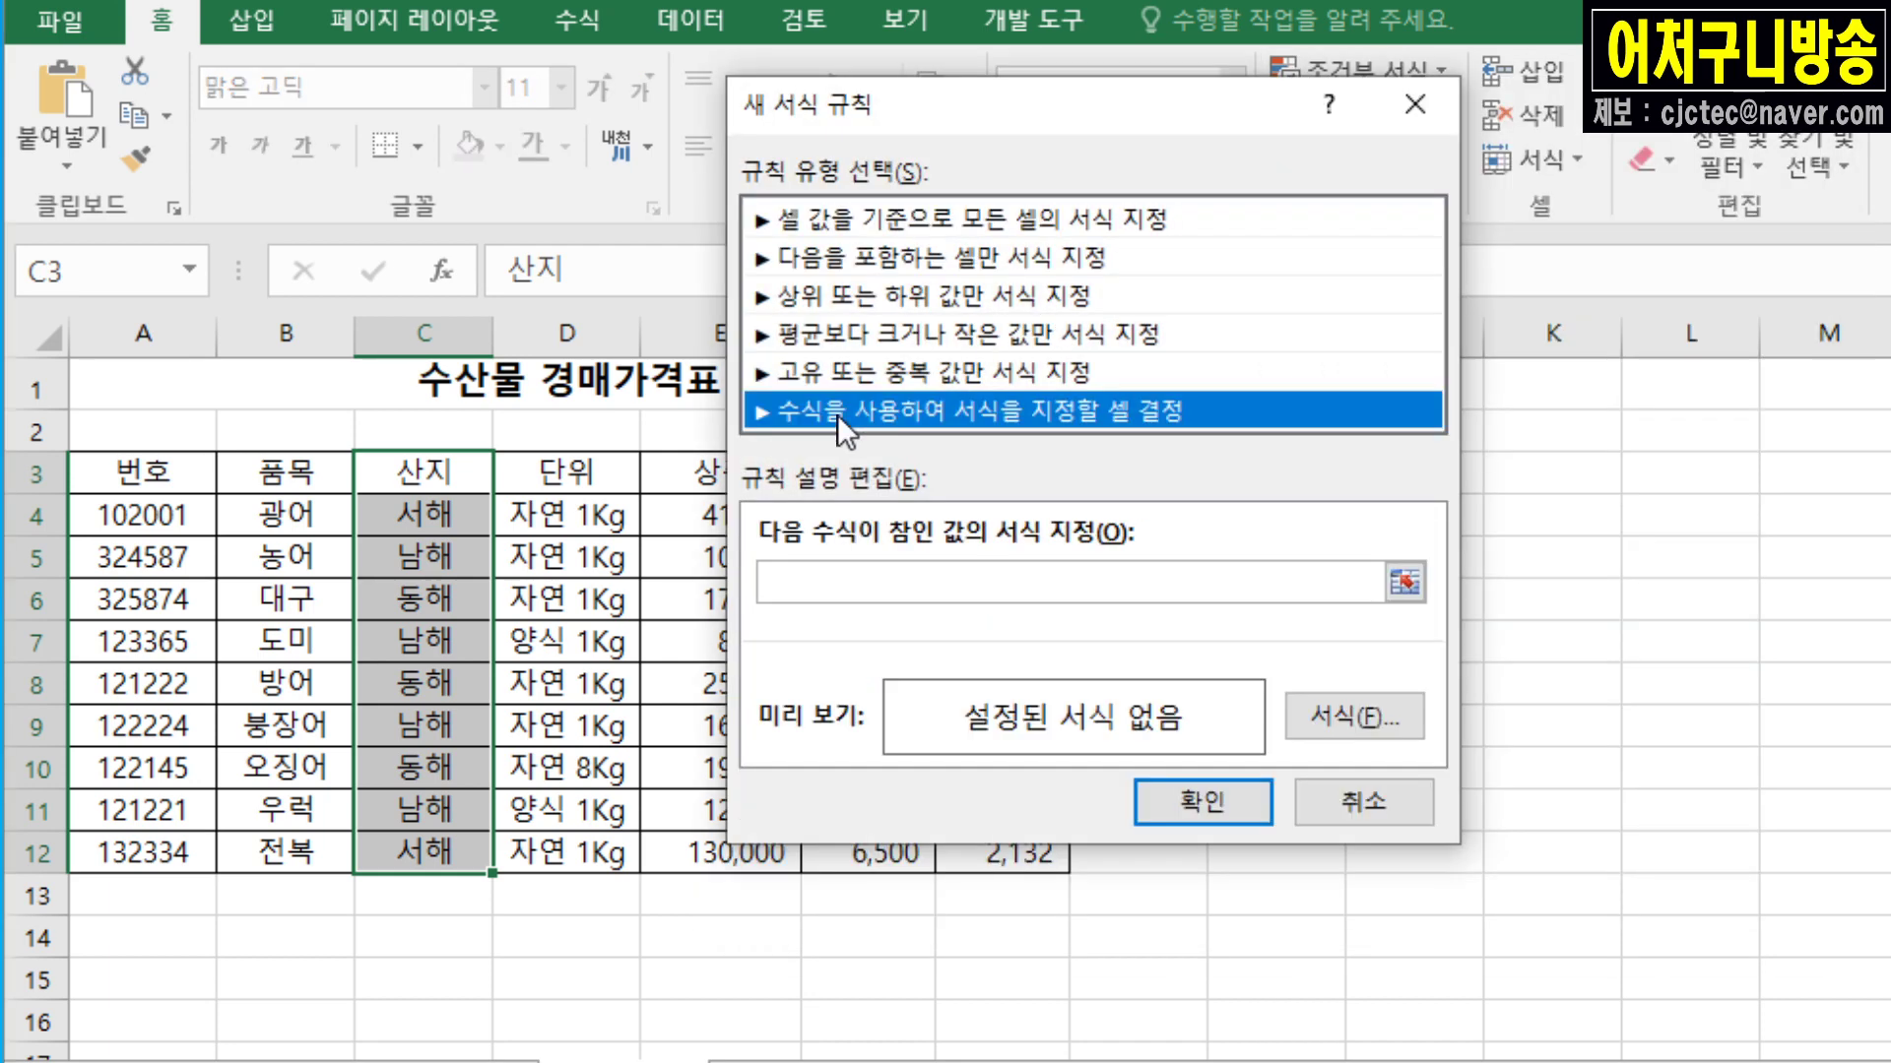
Step: Enter the rule formula =$C3="동해", with the column absolute and the row relative
{"action": "left_click", "coordinate": [940, 579]}
{"action": "type", "text": "="}
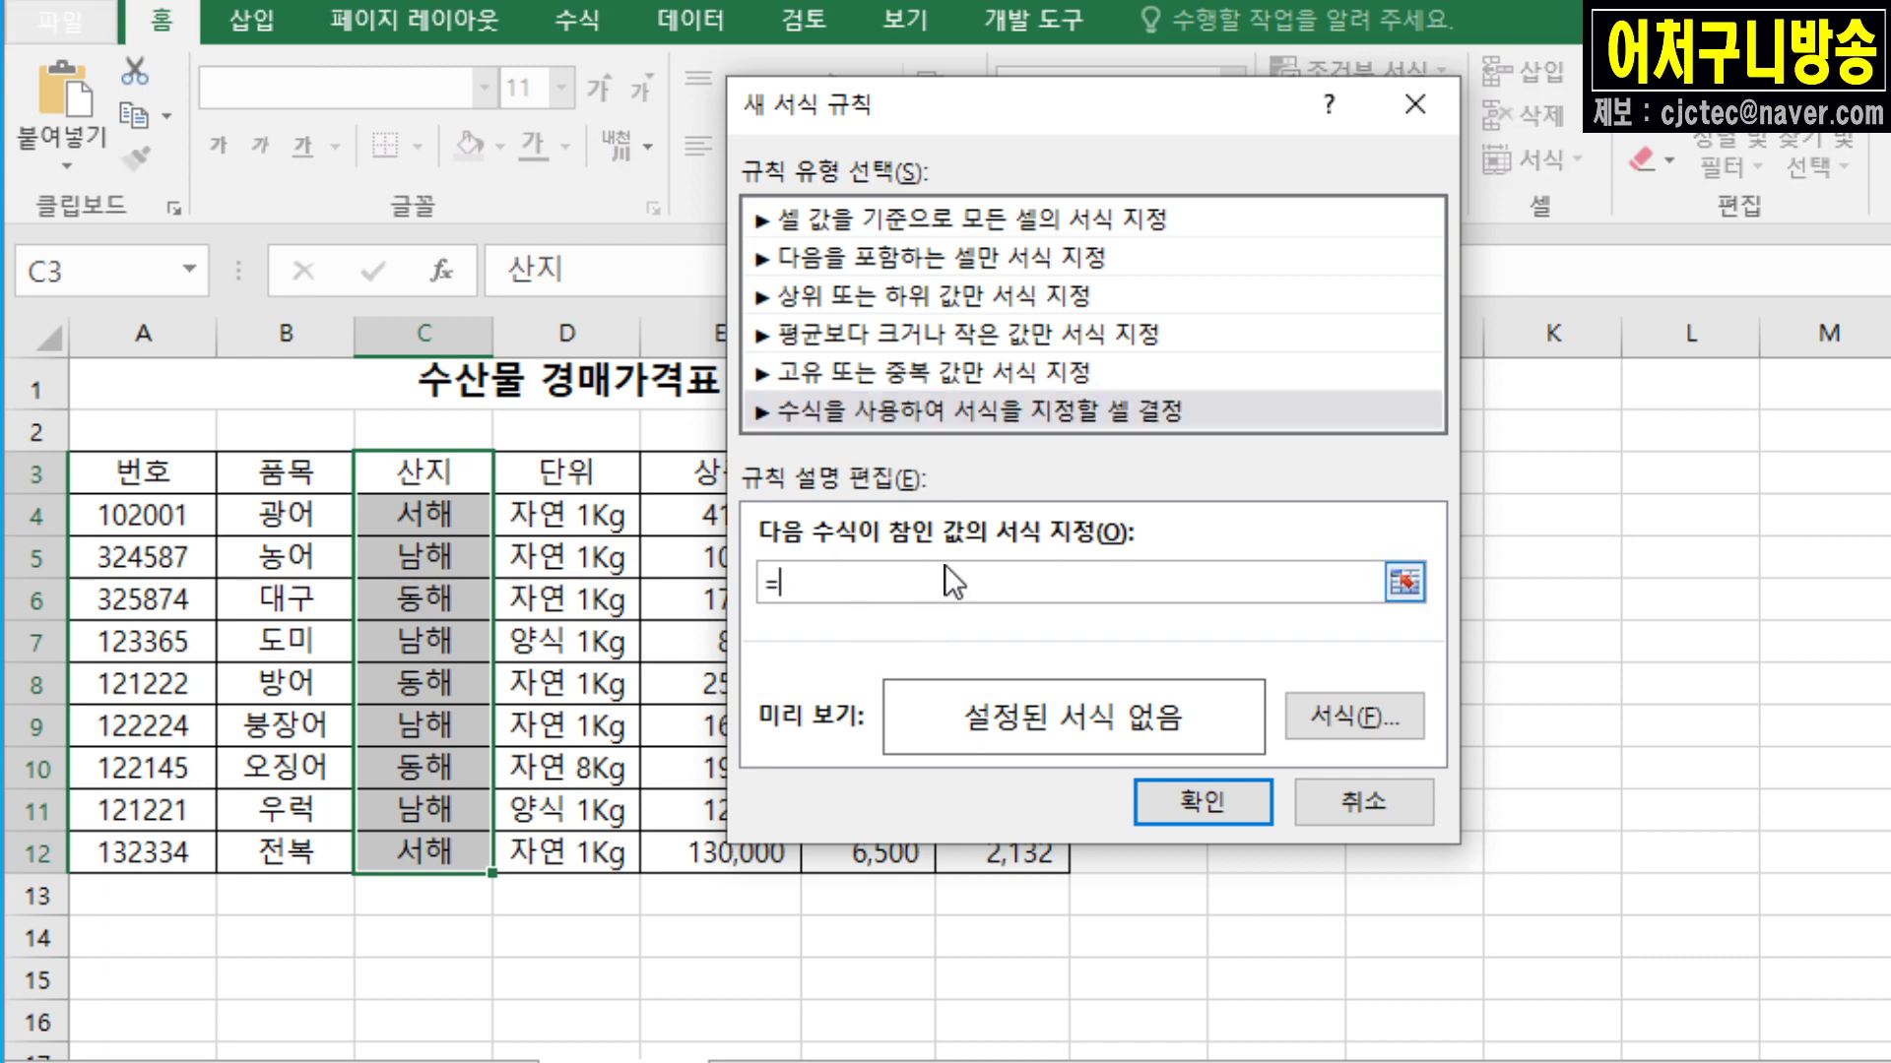
{"action": "left_click", "coordinate": [447, 478]}
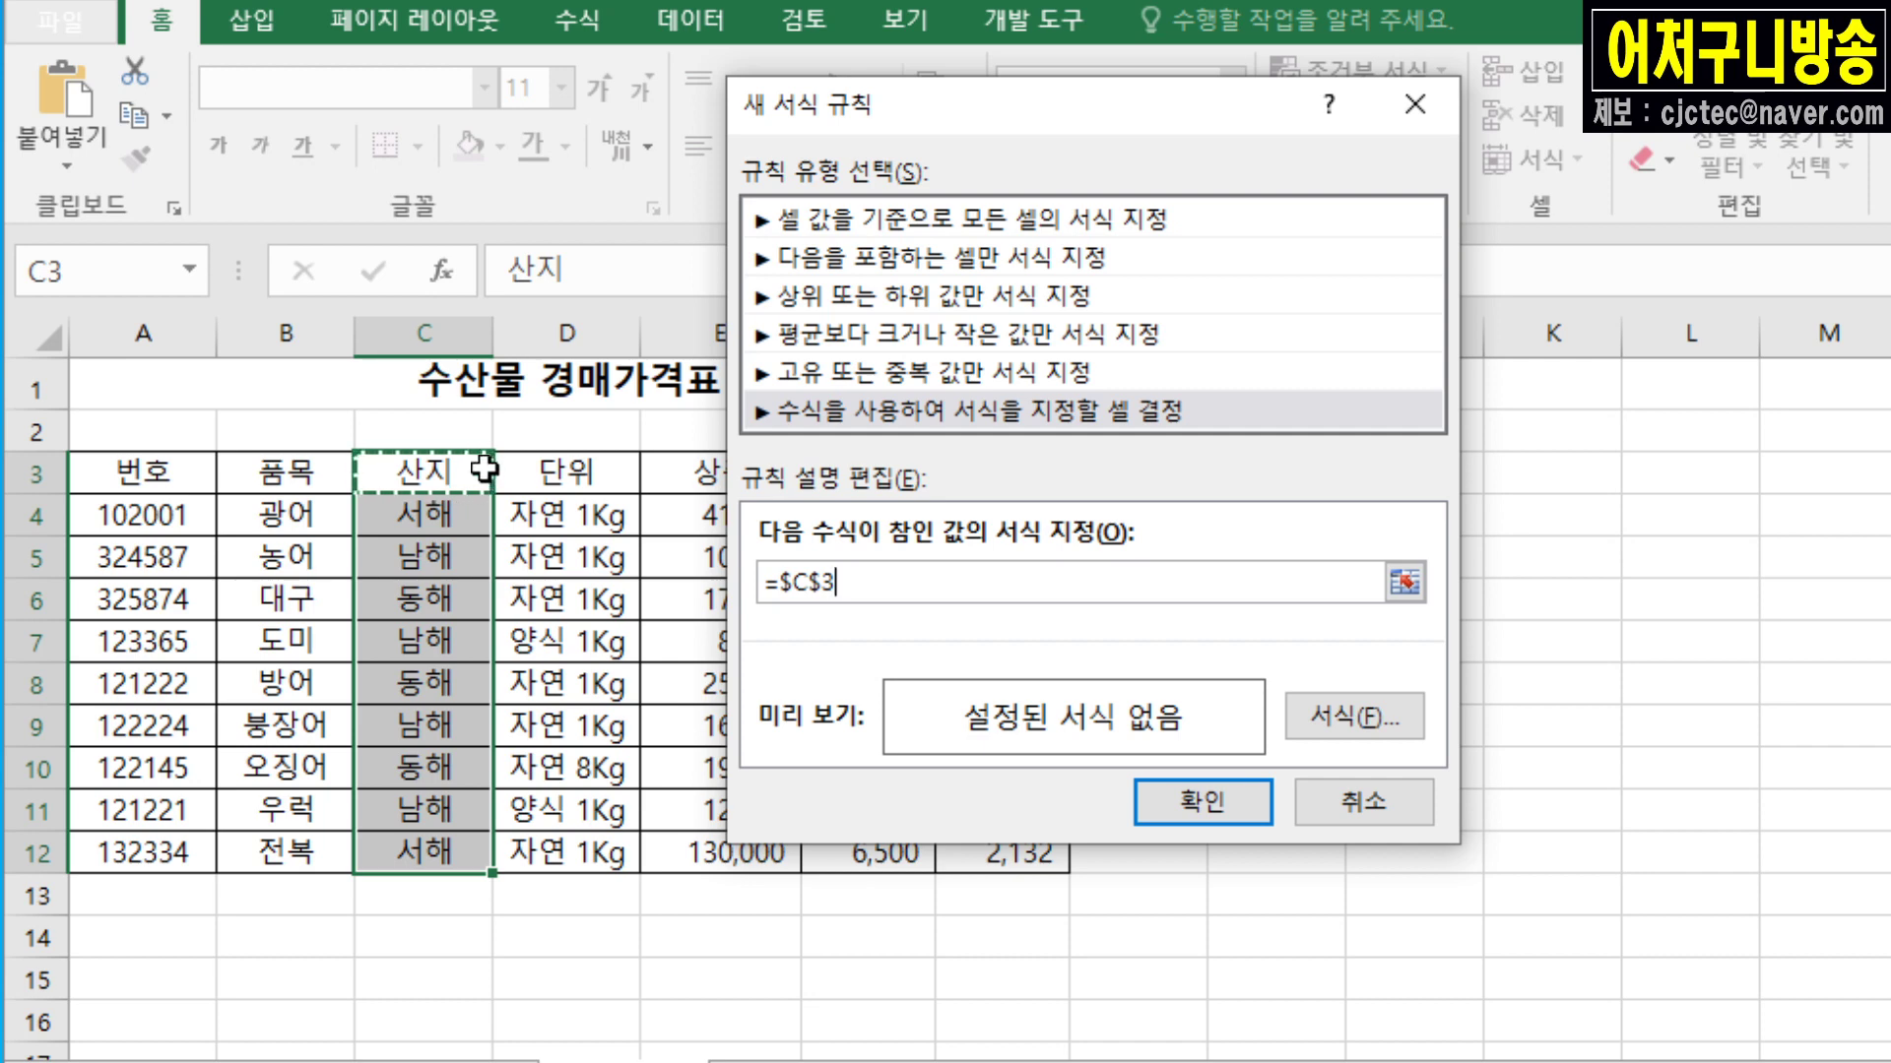
{"action": "key", "text": "F4"}
{"action": "key", "text": "F4"}
{"action": "type", "text": "="}
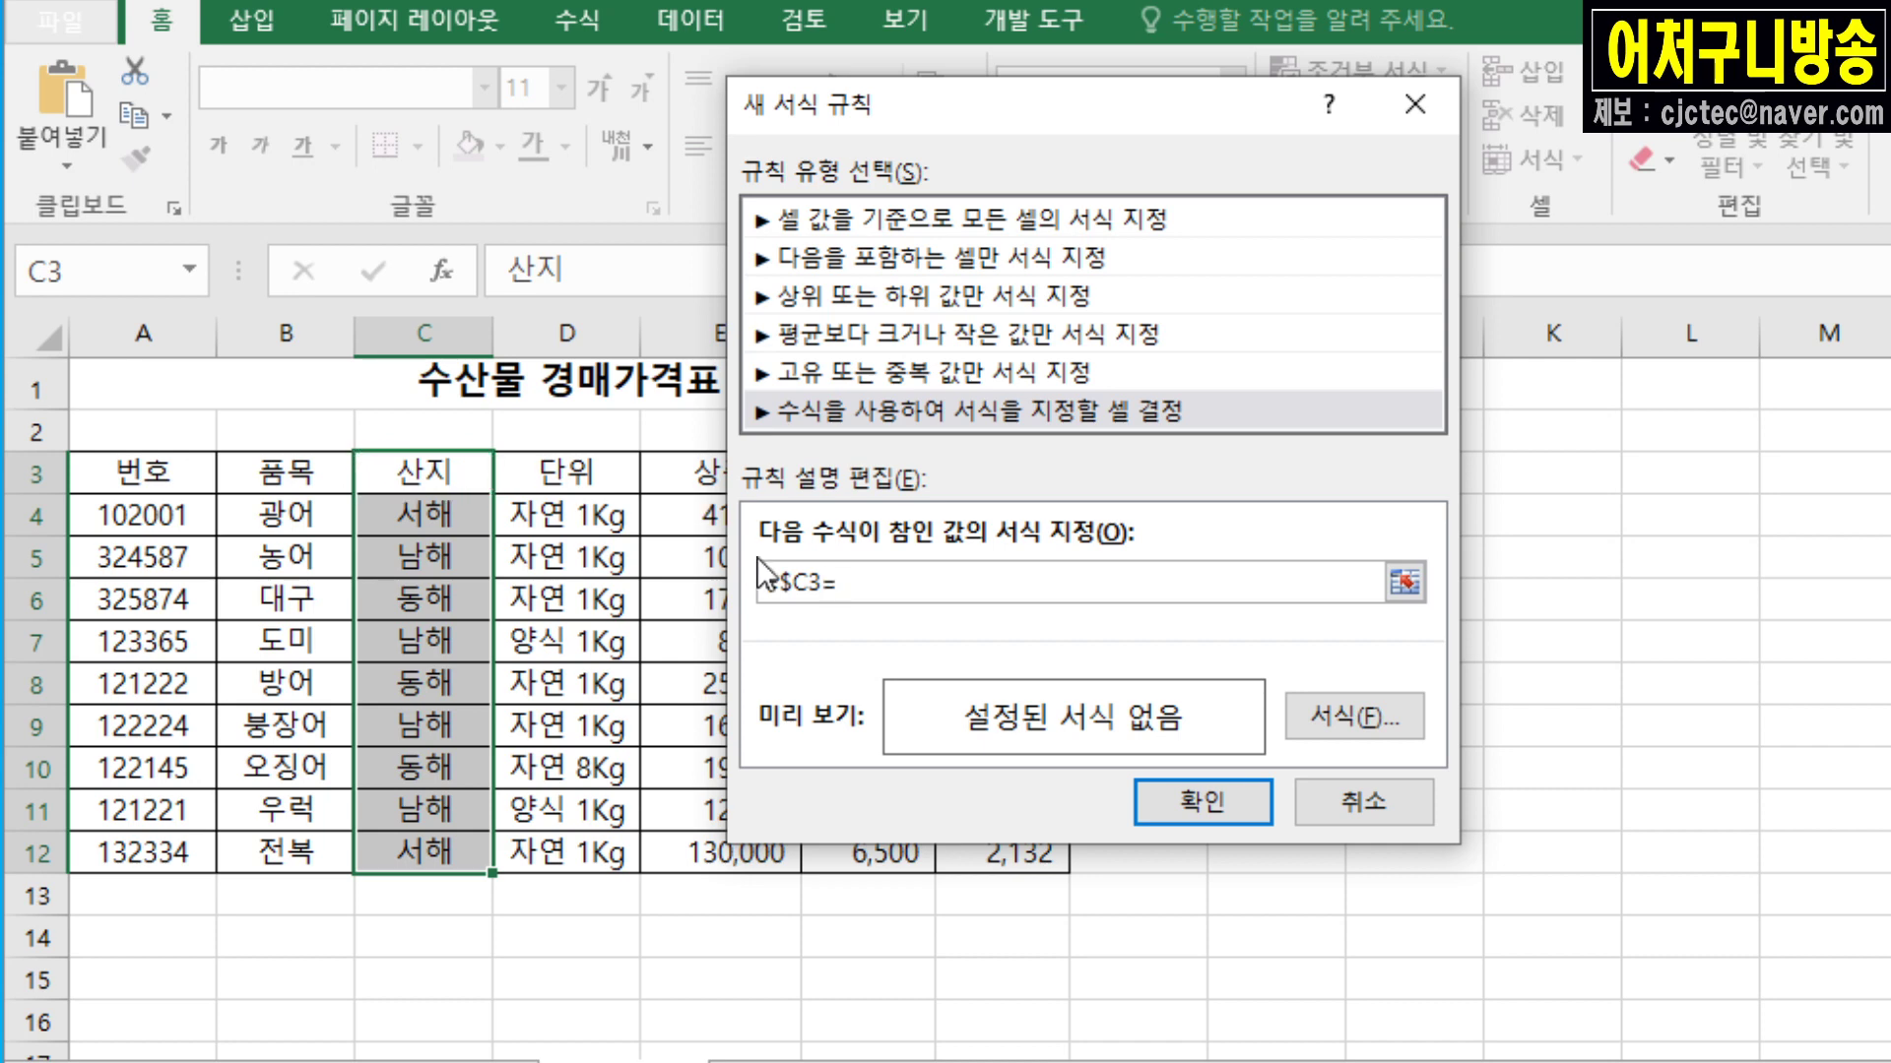
{"action": "type", "text": "\"ㄷㅎ"}
{"action": "key", "text": "BackSpace"}
{"action": "key", "text": "BackSpace"}
{"action": "type", "text": "동해\""}
Step: Set the rule's font colour to standard light green, apply the rule to the 산지 column, and deselect the range
{"action": "left_click", "coordinate": [1314, 718]}
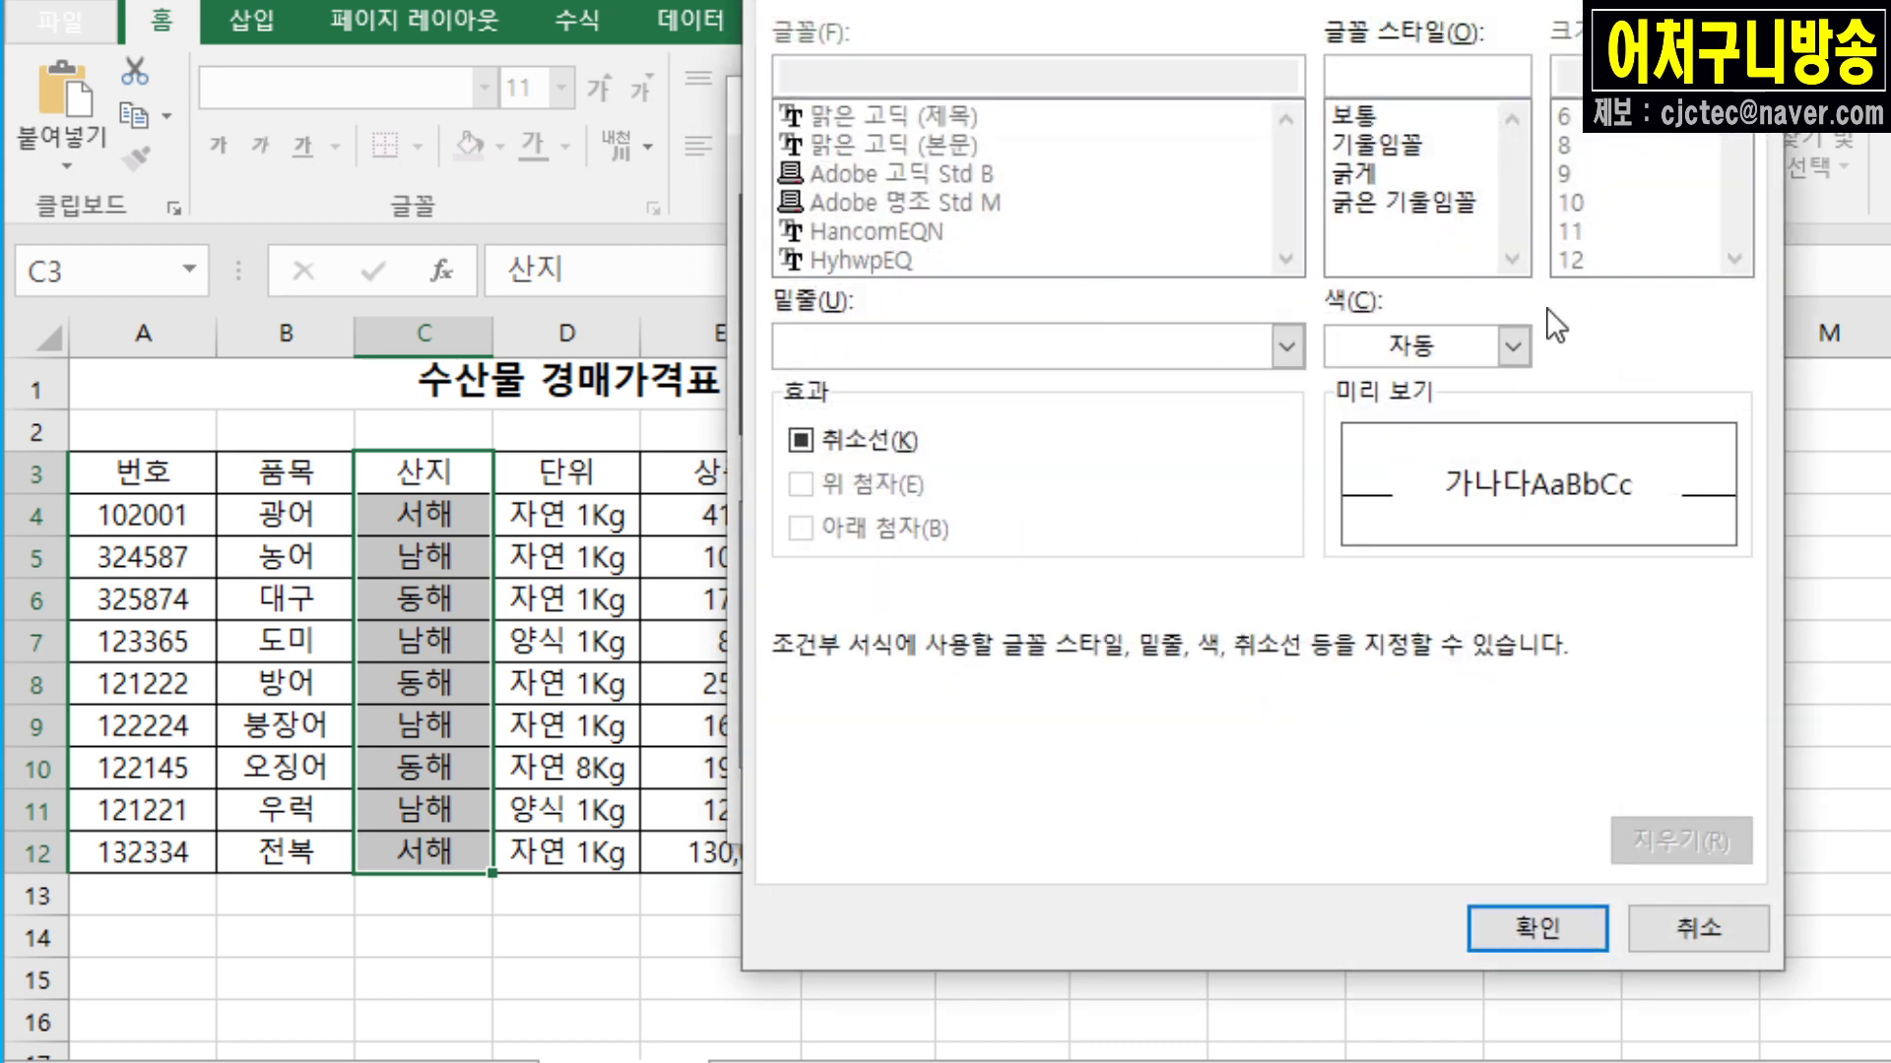
{"action": "left_click", "coordinate": [1513, 348]}
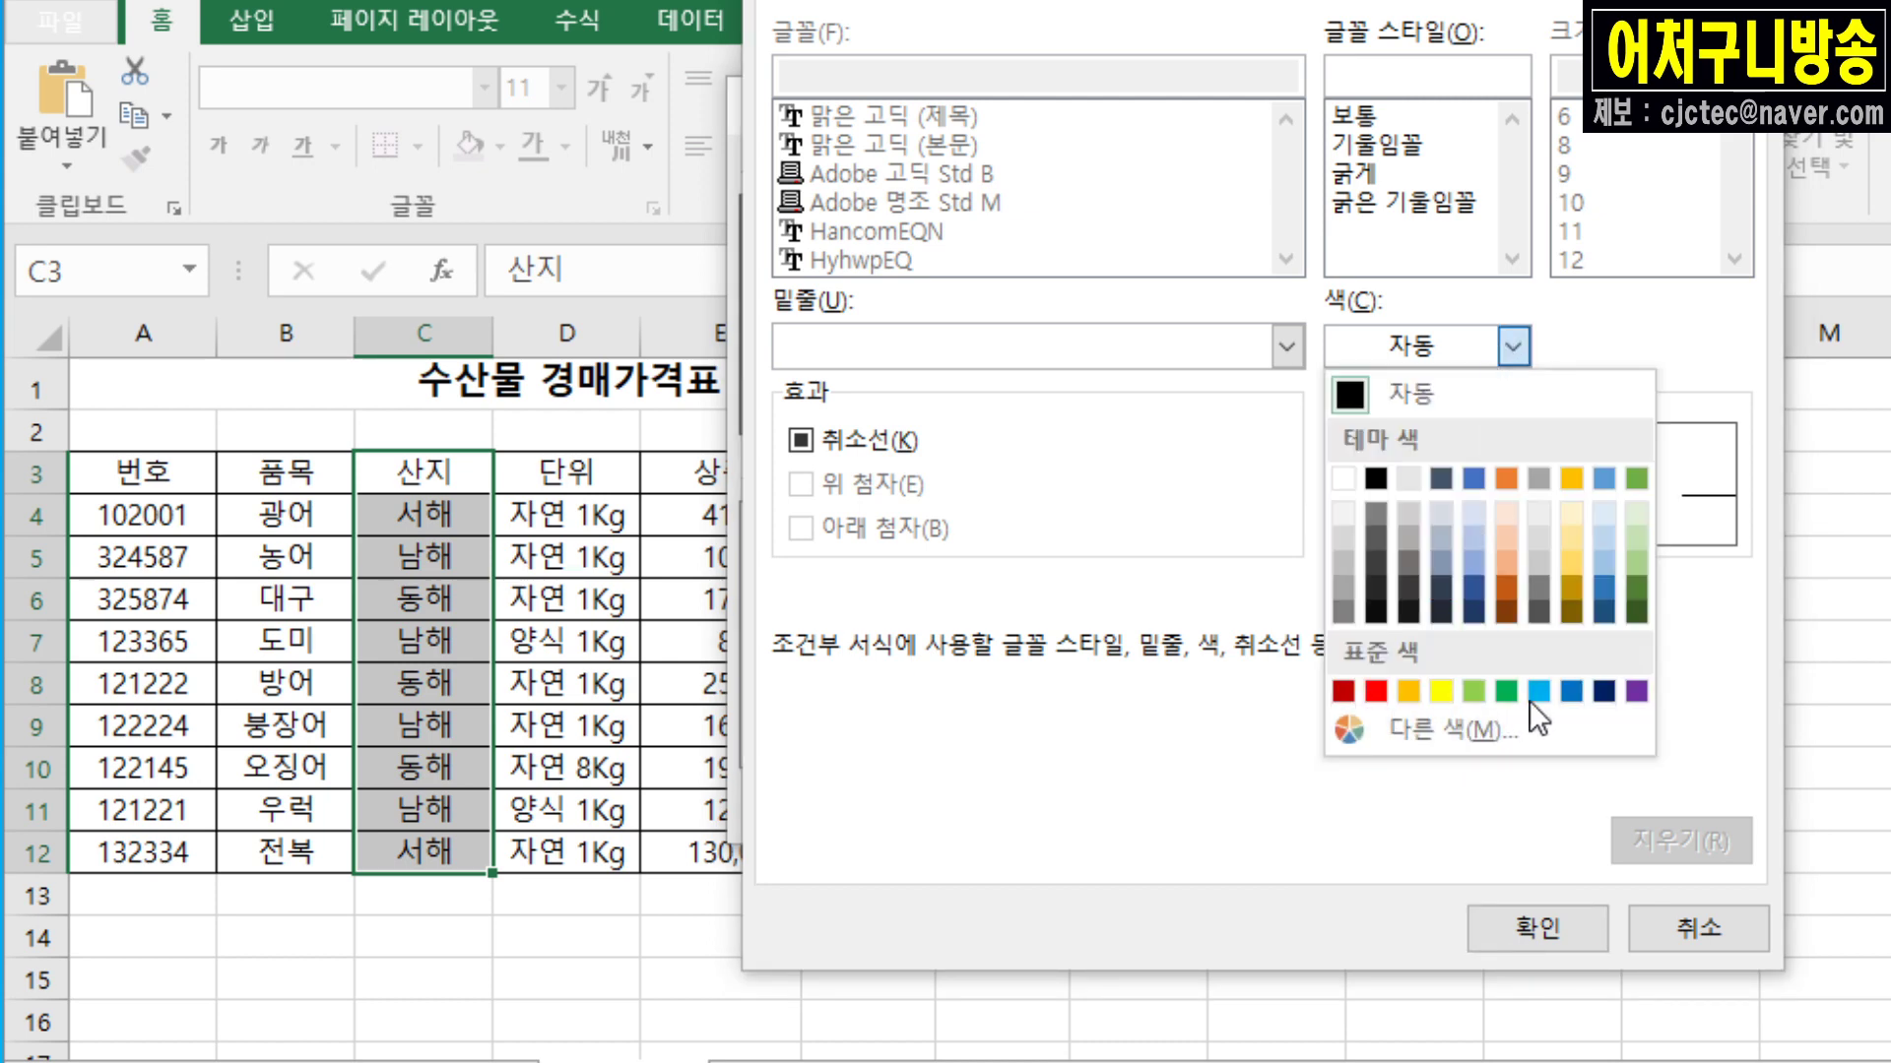
{"action": "left_click", "coordinate": [1477, 697]}
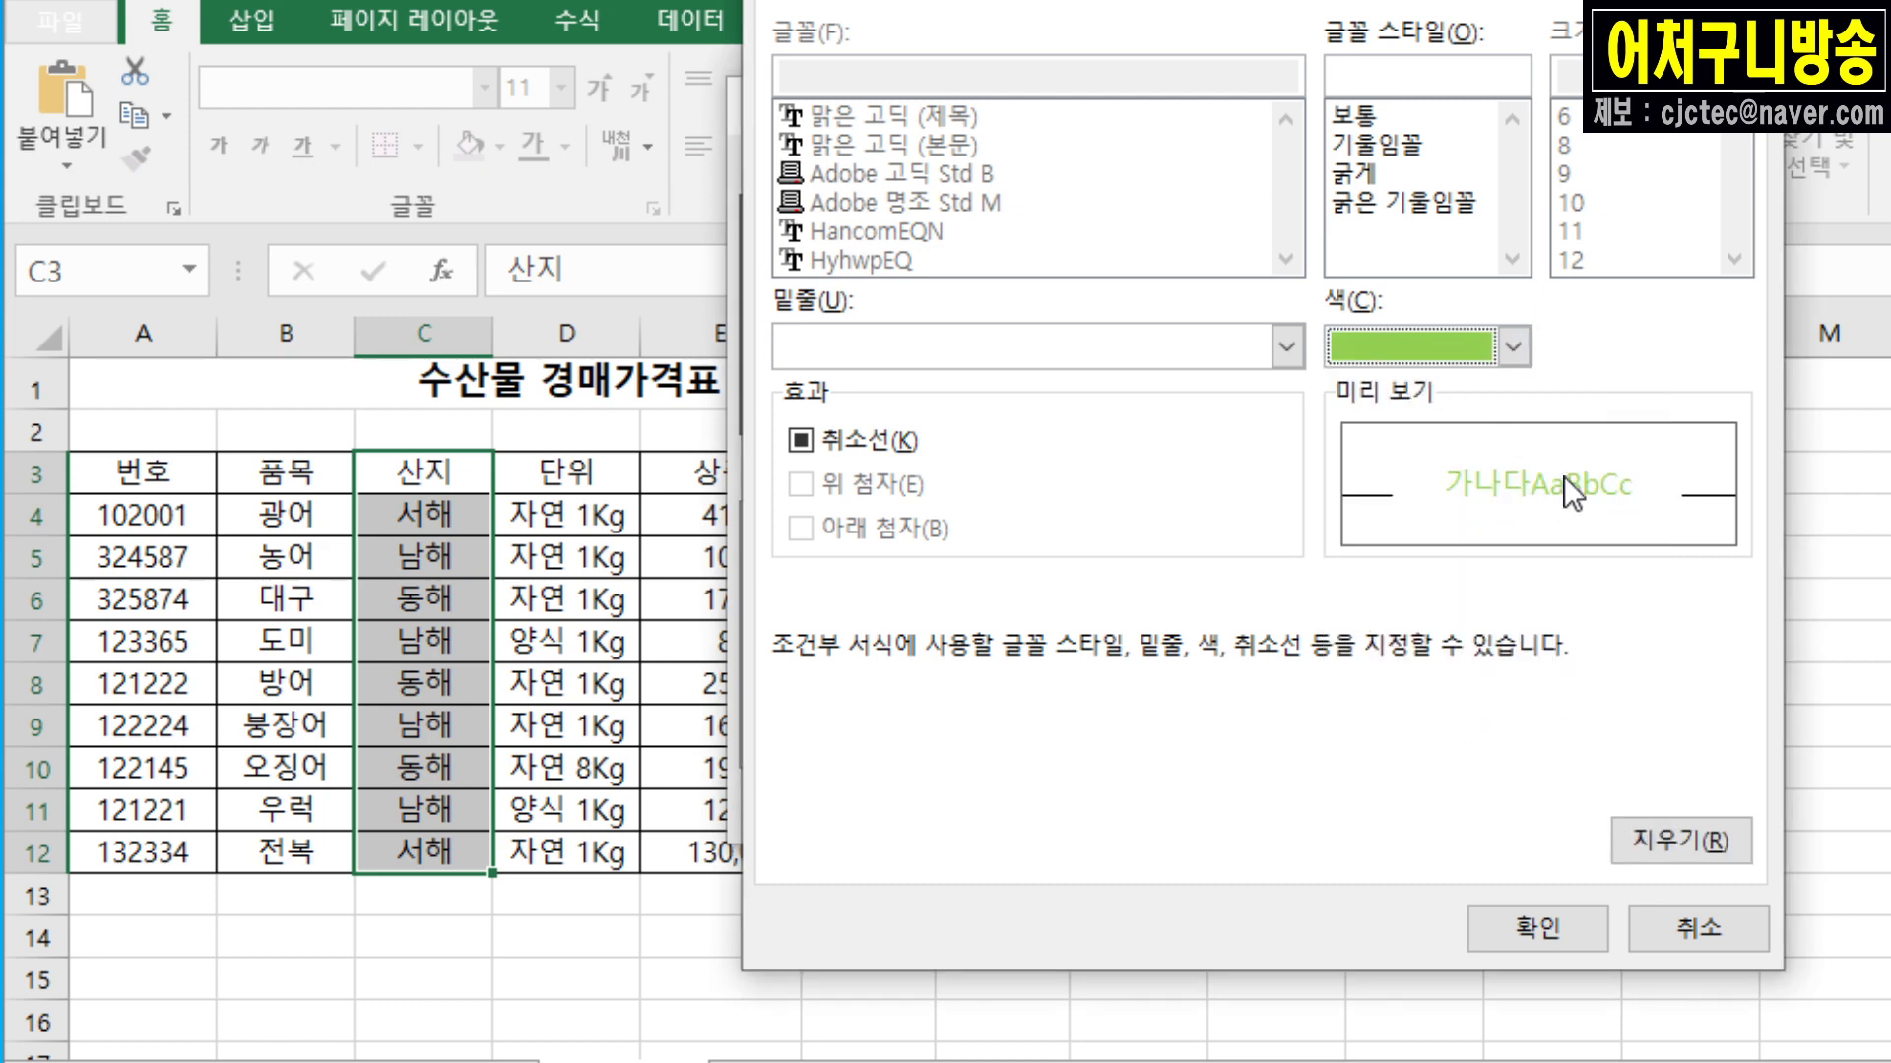
{"action": "left_click", "coordinate": [1562, 935]}
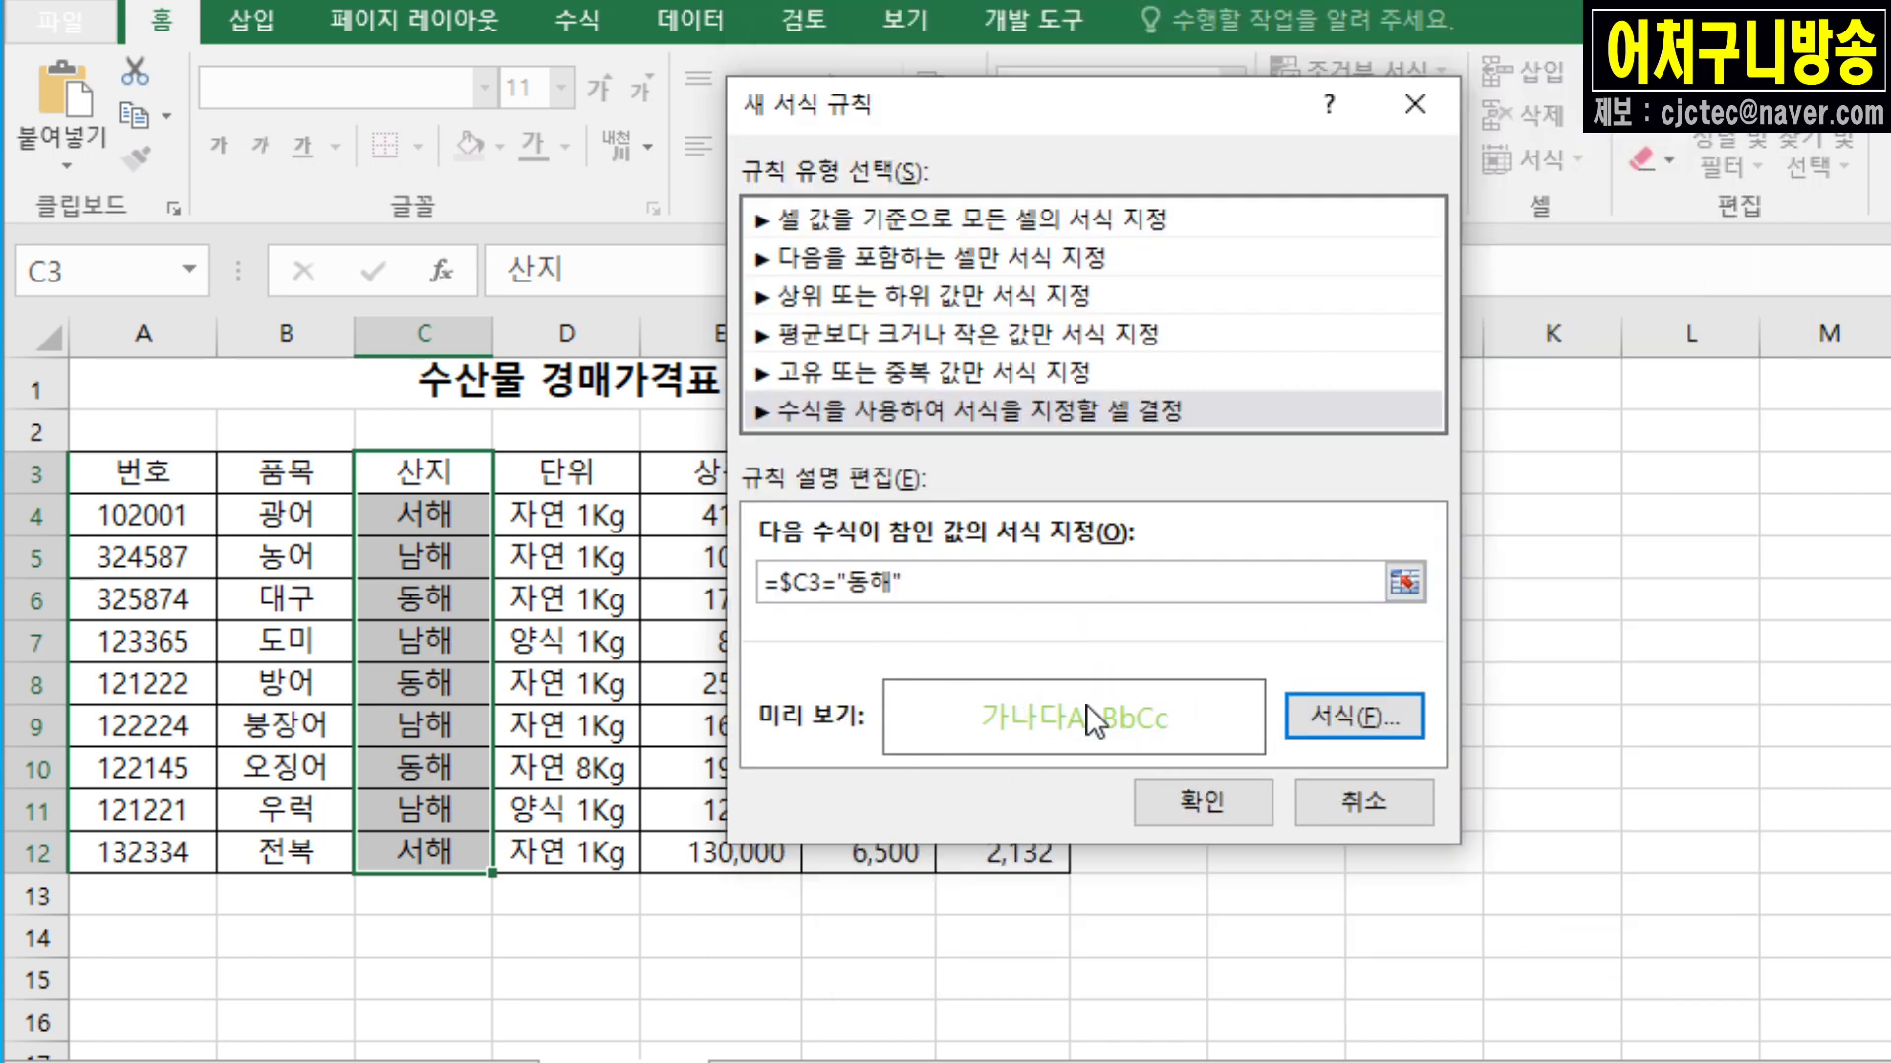
{"action": "left_click", "coordinate": [1216, 815]}
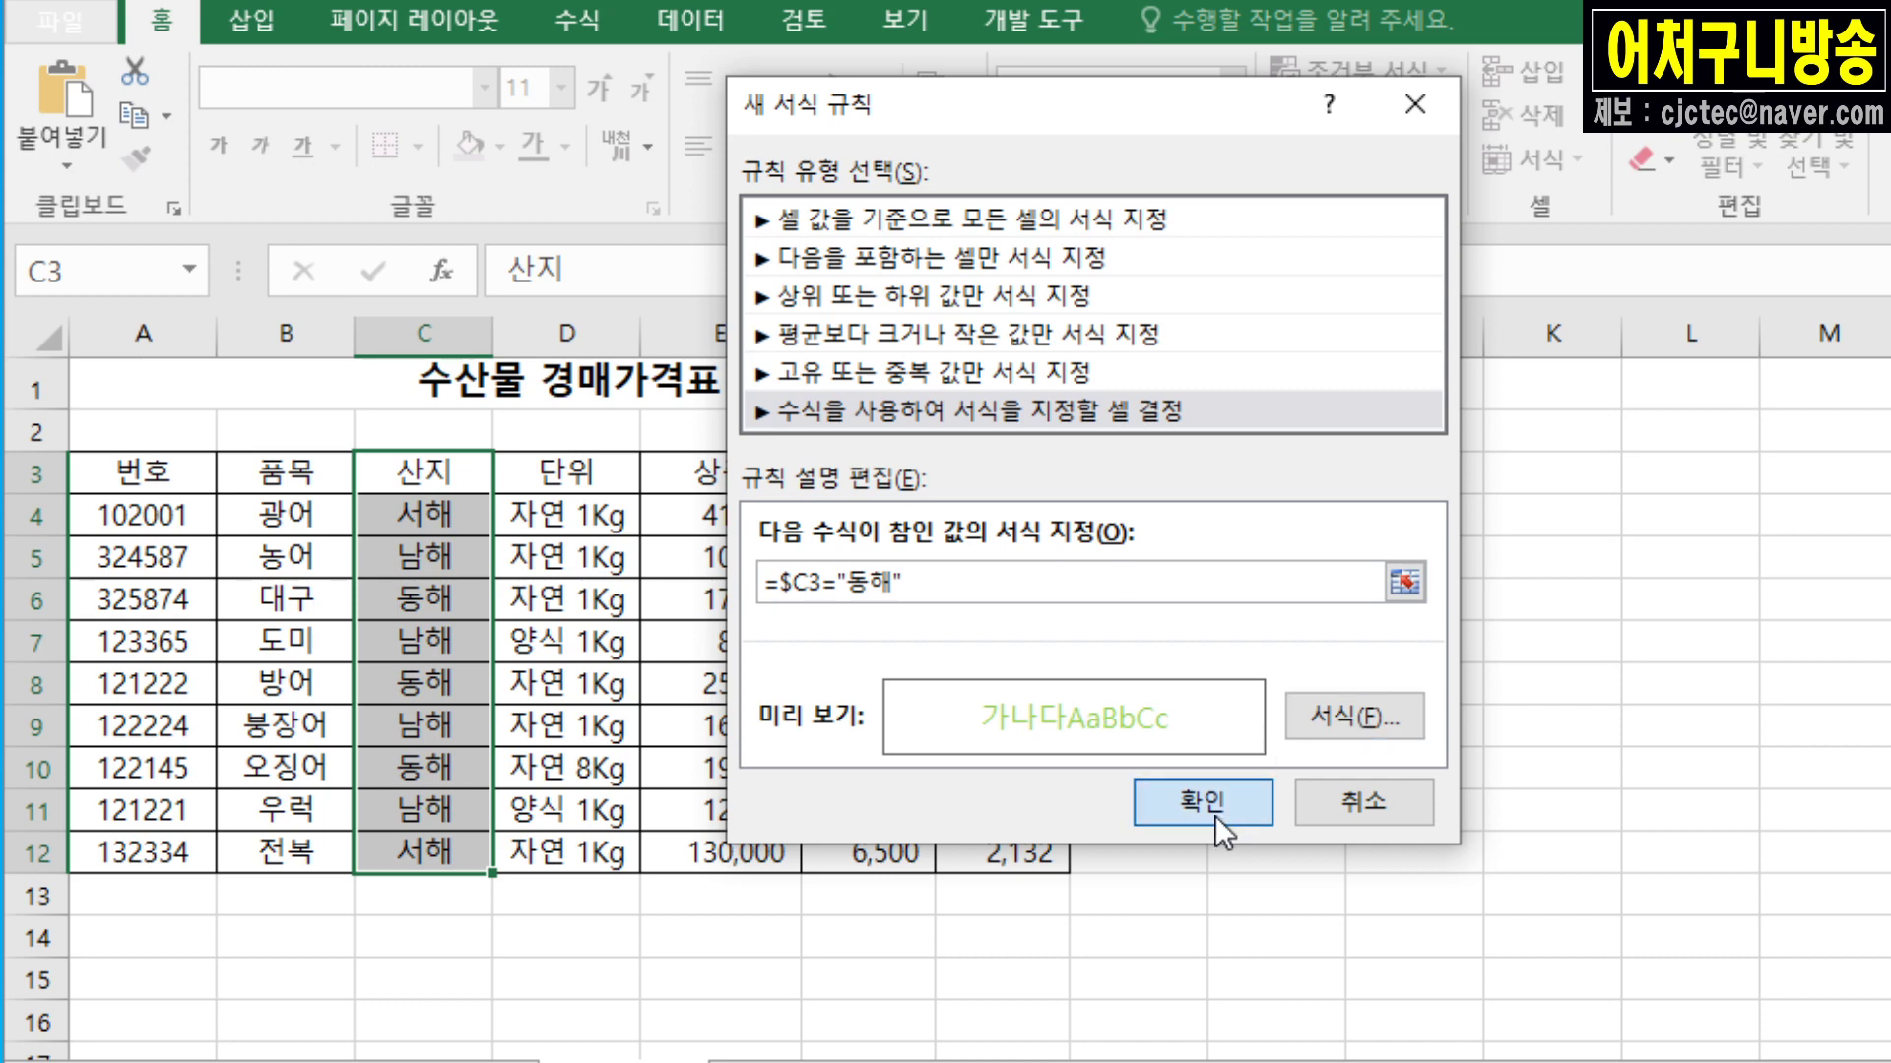
{"action": "left_click", "coordinate": [476, 770]}
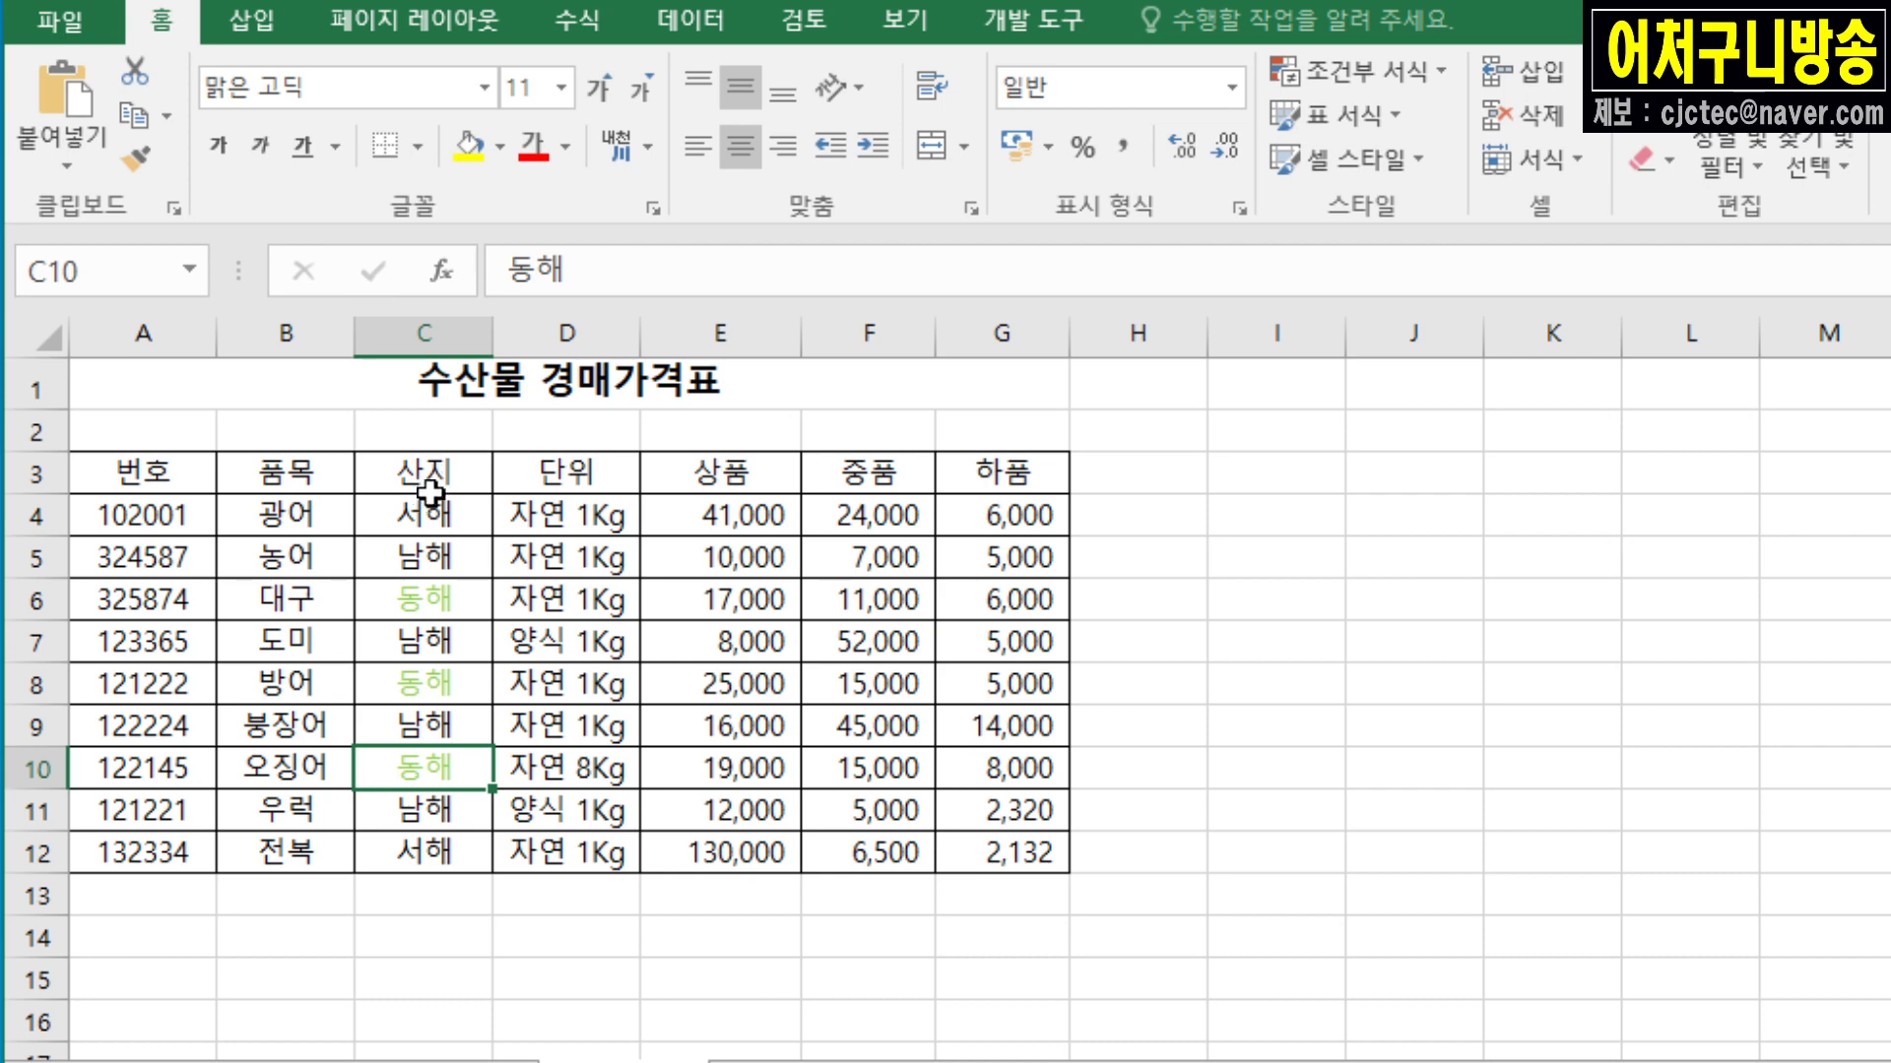
{"action": "left_click_drag", "start_coordinate": [430, 502], "coordinate": [463, 823]}
{"action": "left_click", "coordinate": [437, 908]}
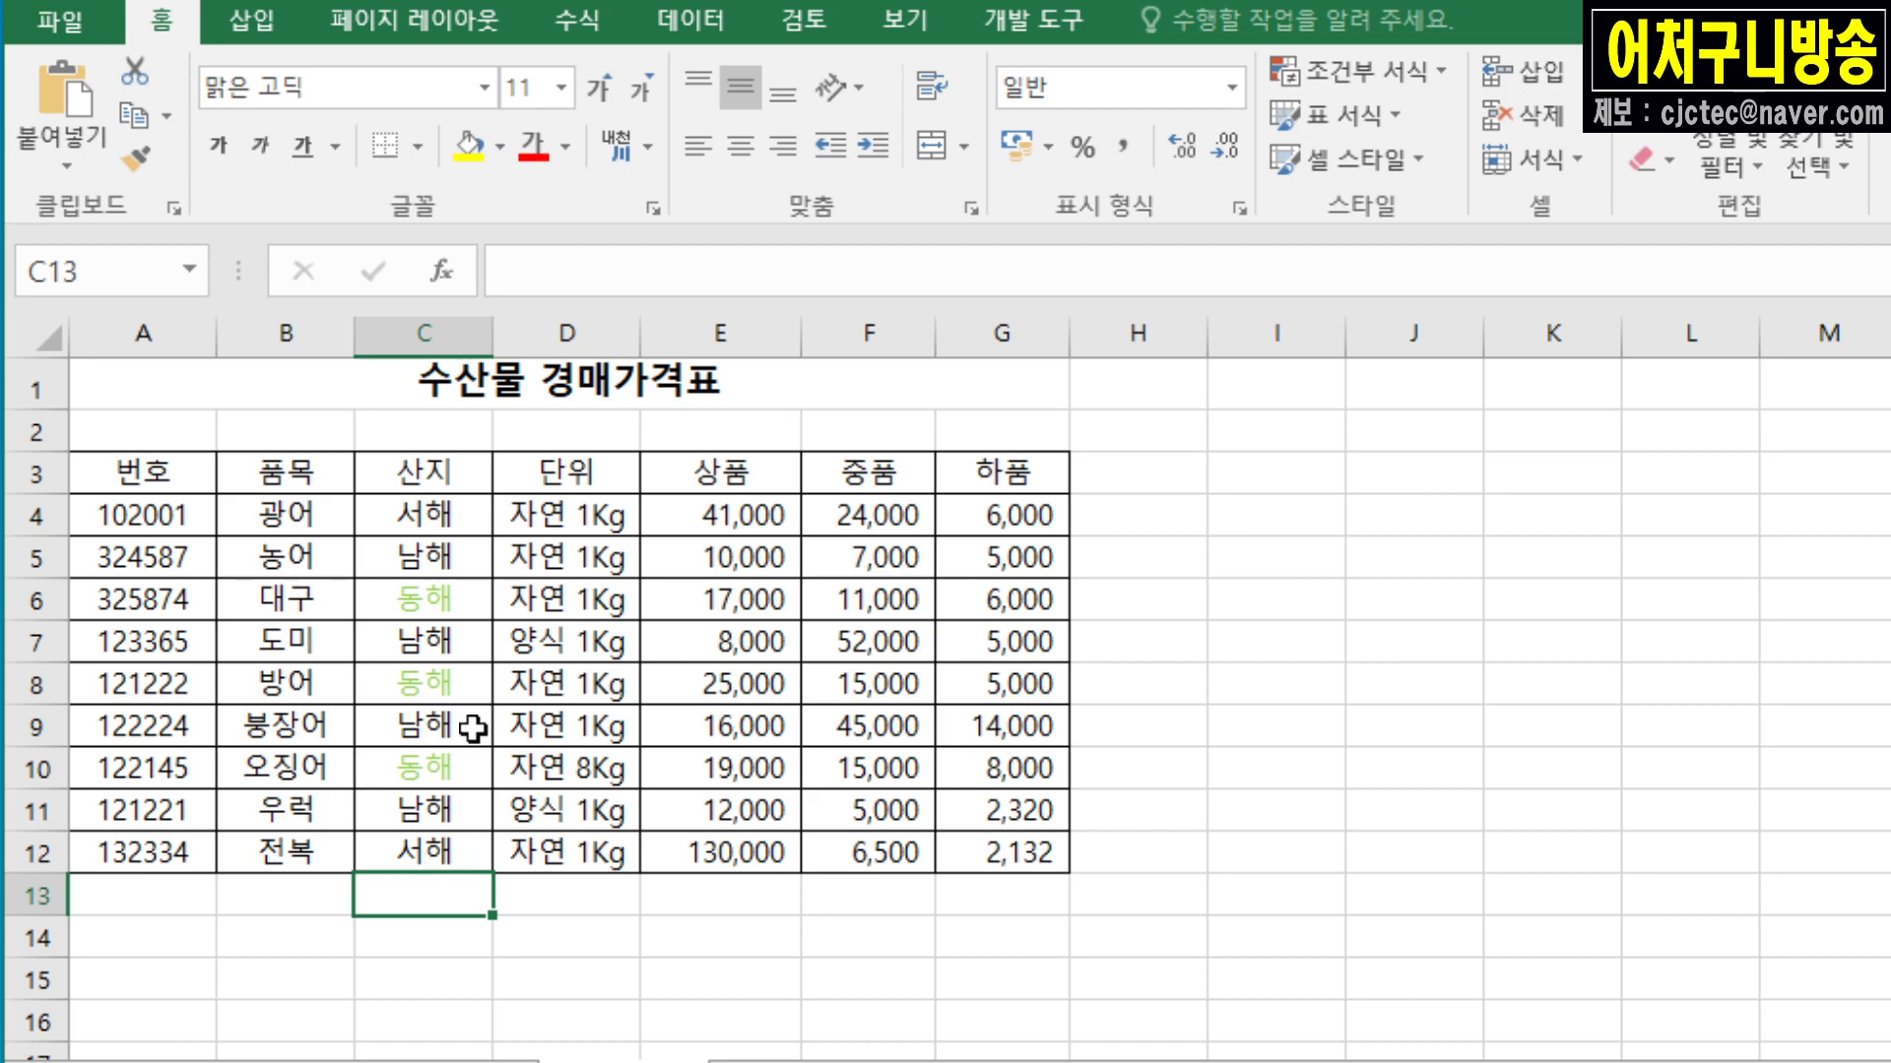
{"action": "left_click", "coordinate": [446, 544]}
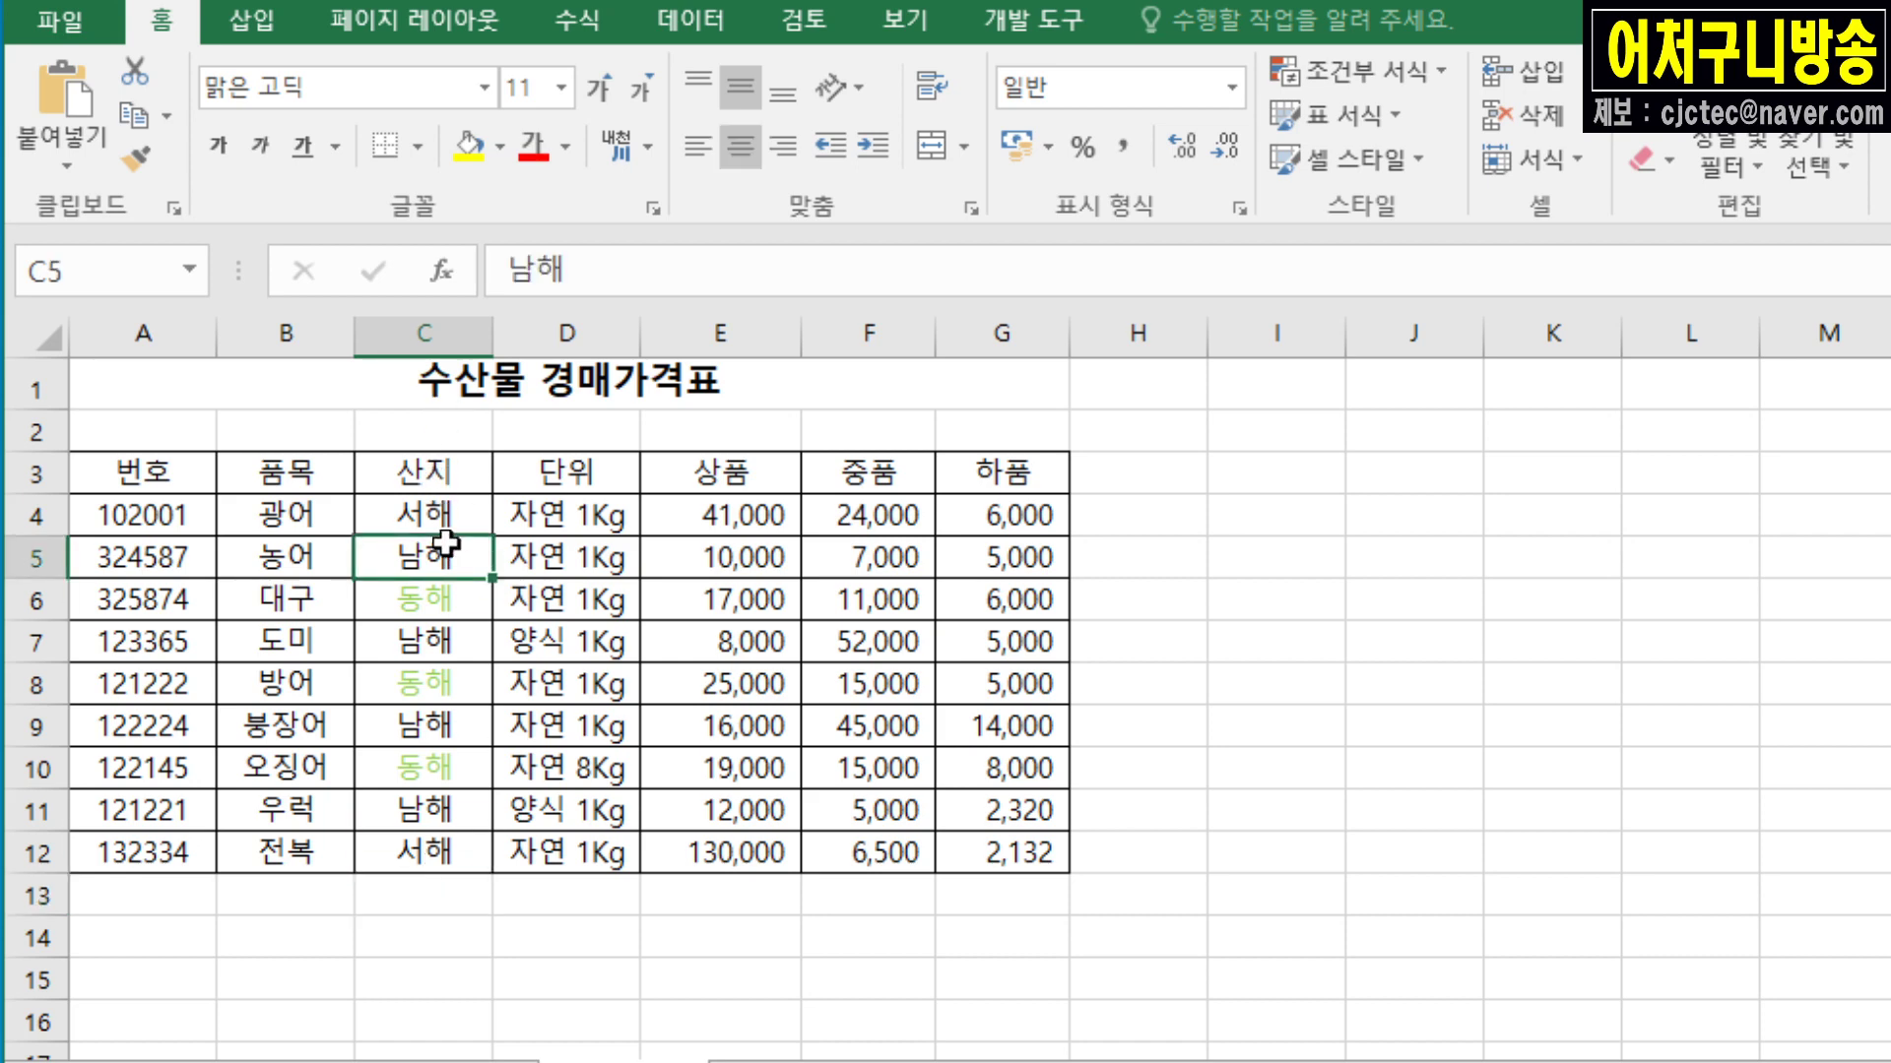